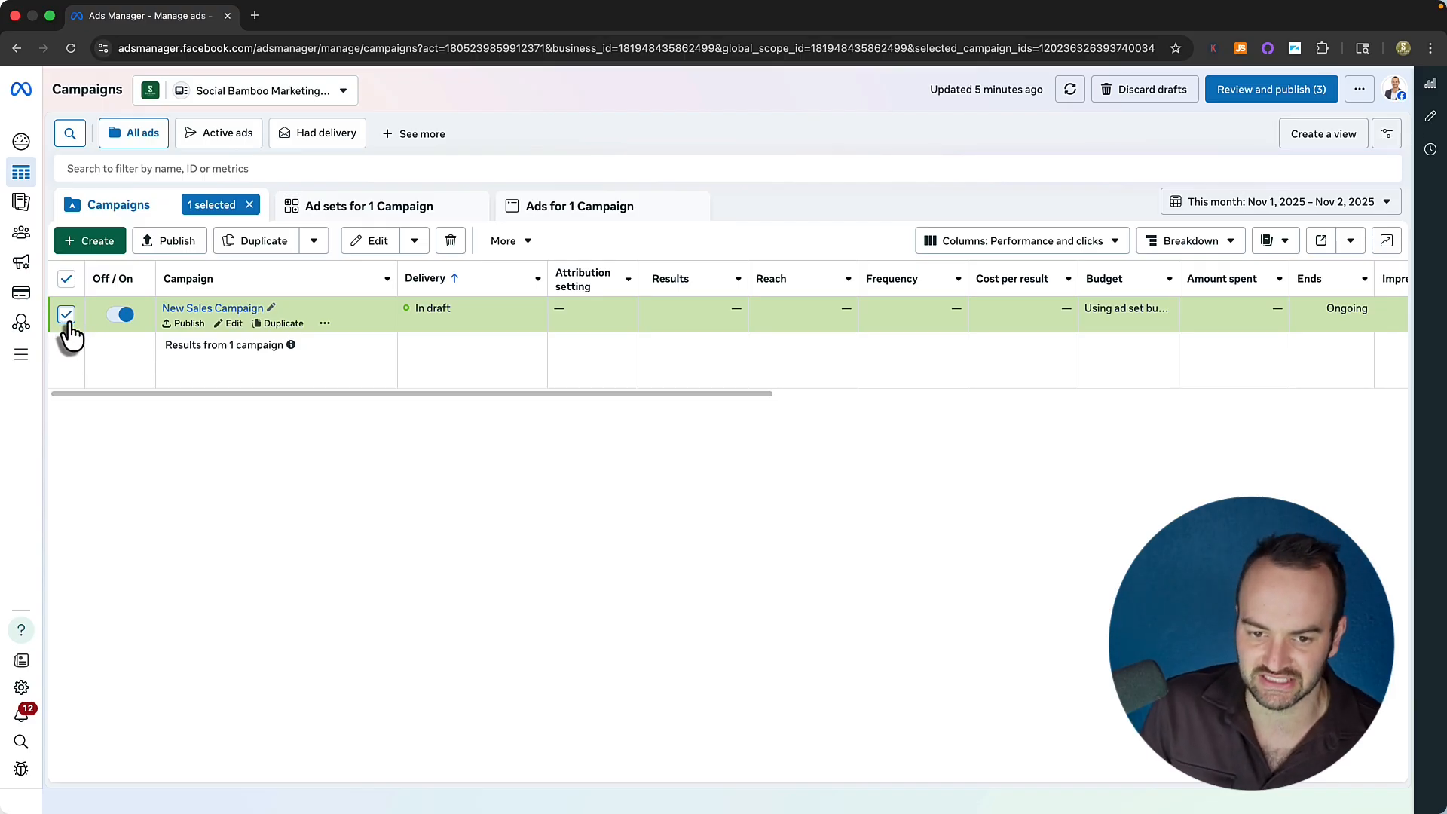
Open the New Sales Campaign draft and review its Sales objective and ad set budget settings.
click(234, 324)
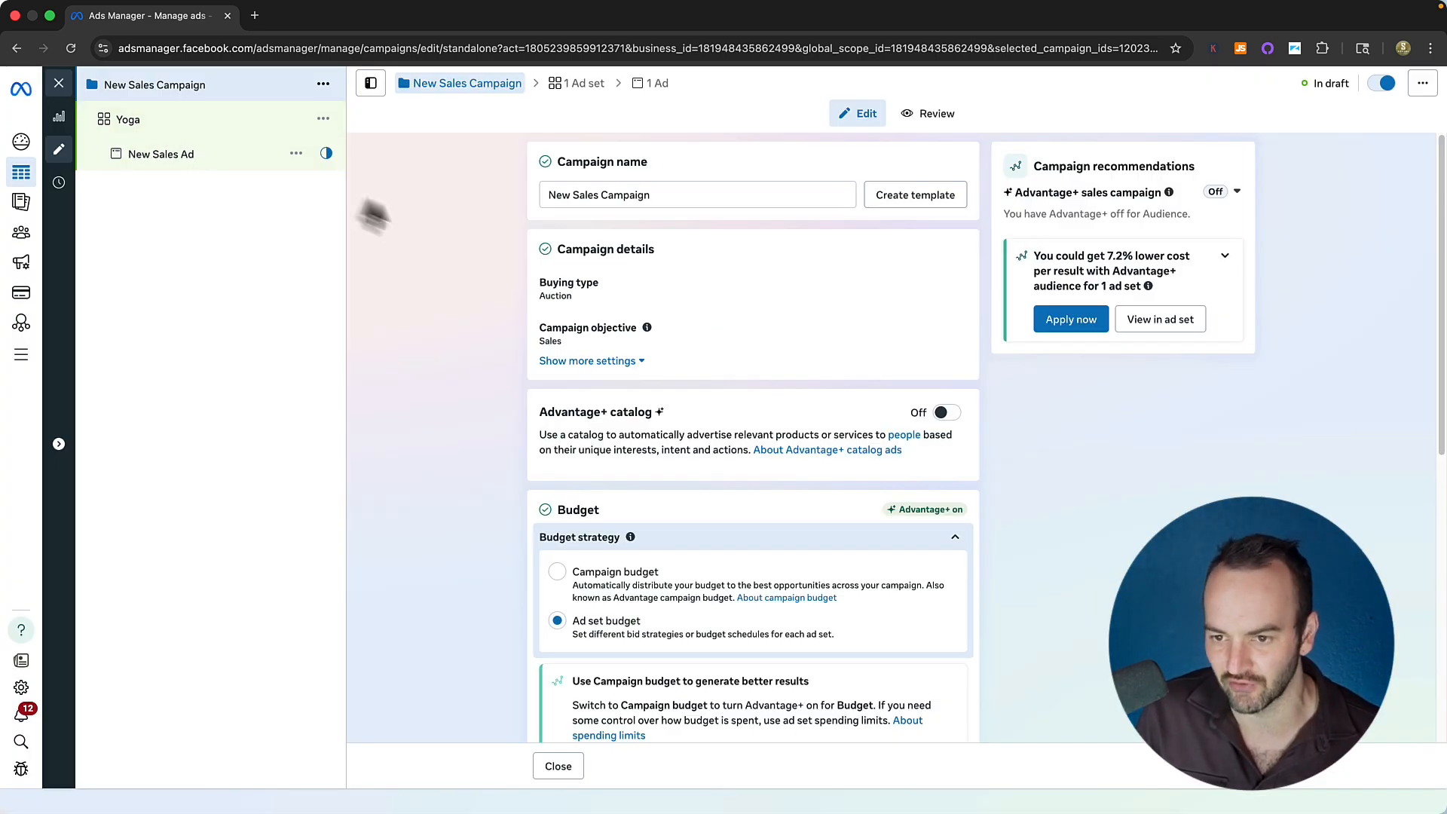
scroll(646, 588, down, 5)
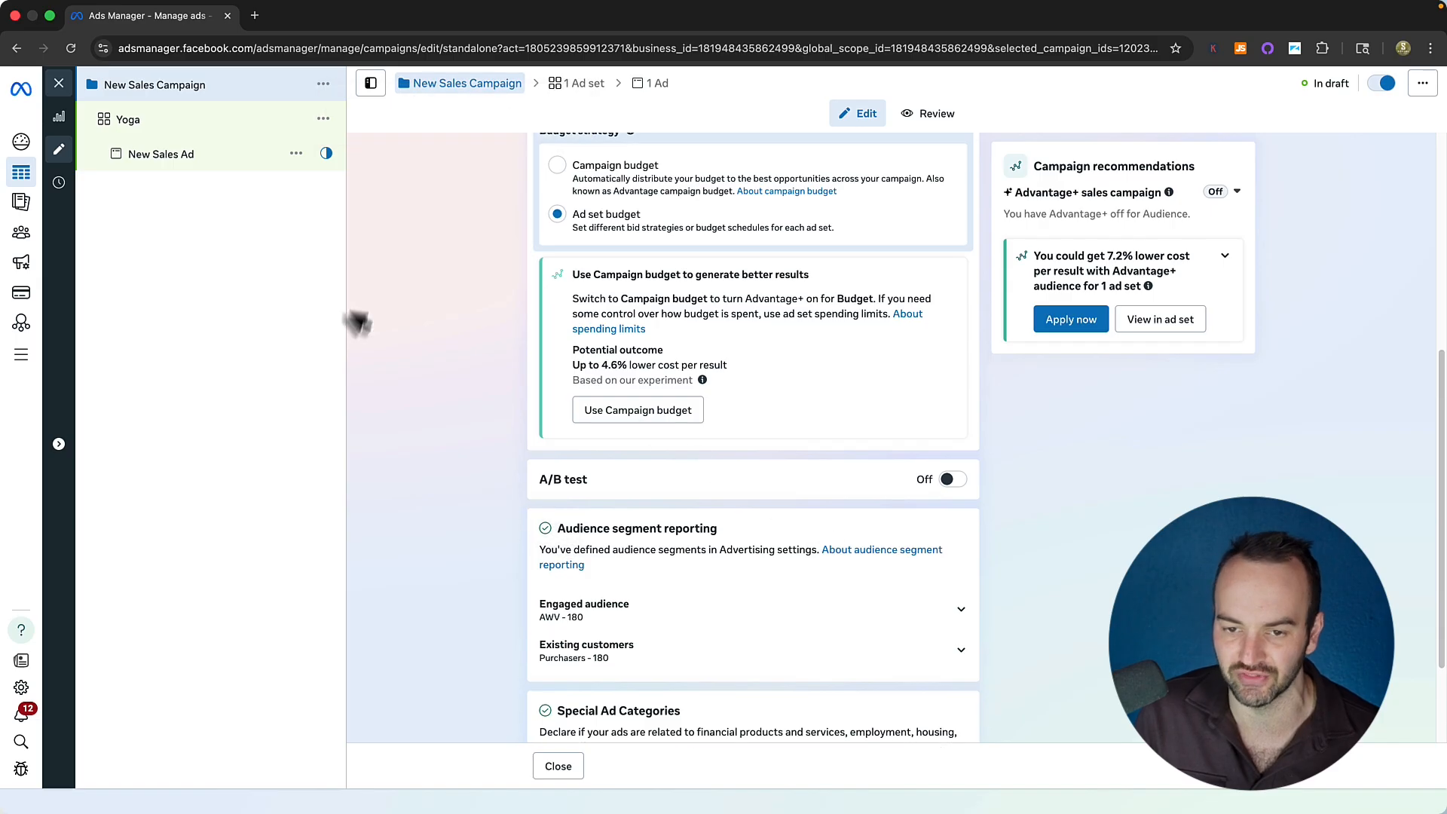
scroll(589, 416, up, 1)
scroll(743, 291, up, 5)
scroll(920, 550, down, 6)
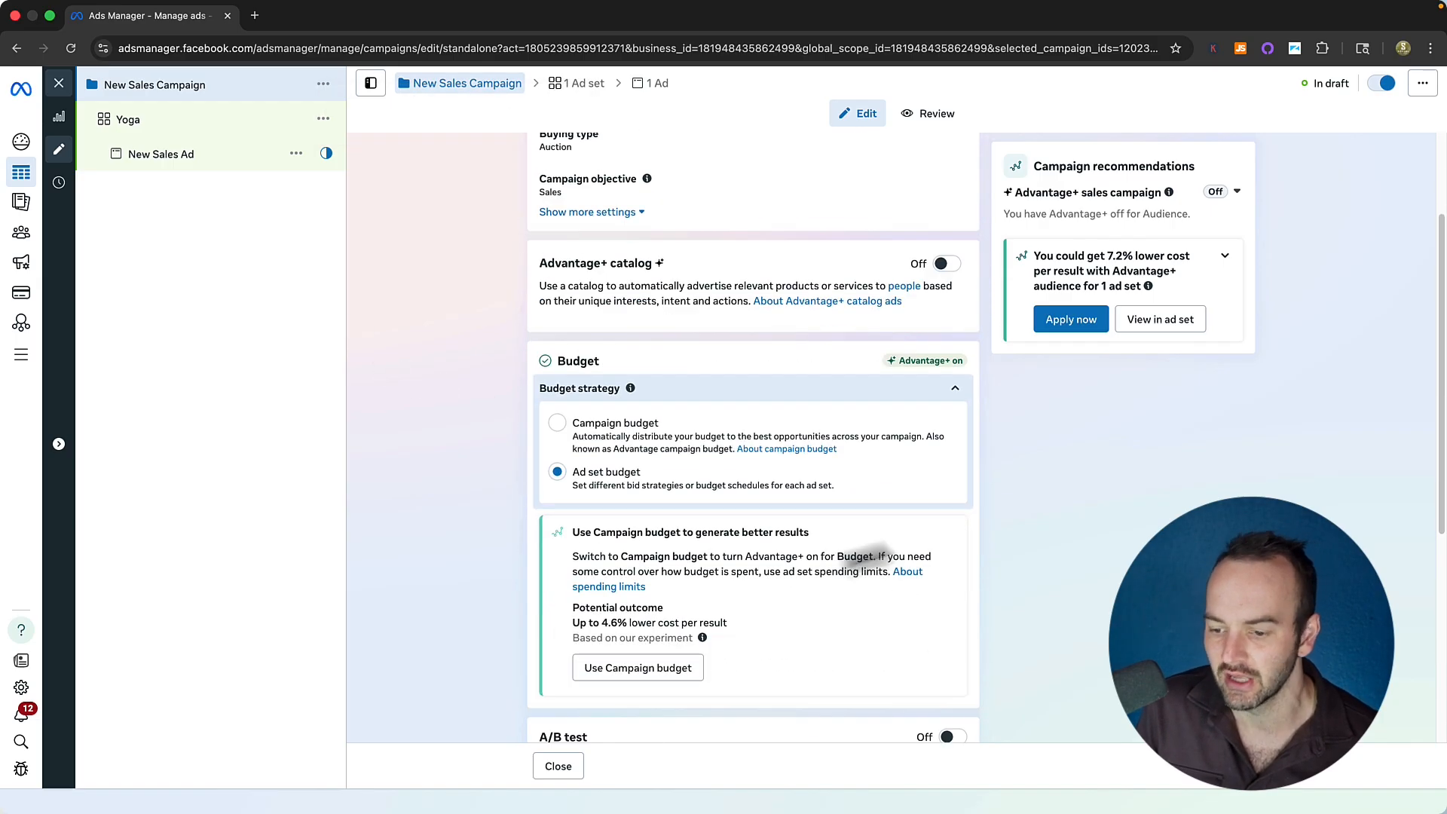
scroll(769, 543, up, 7)
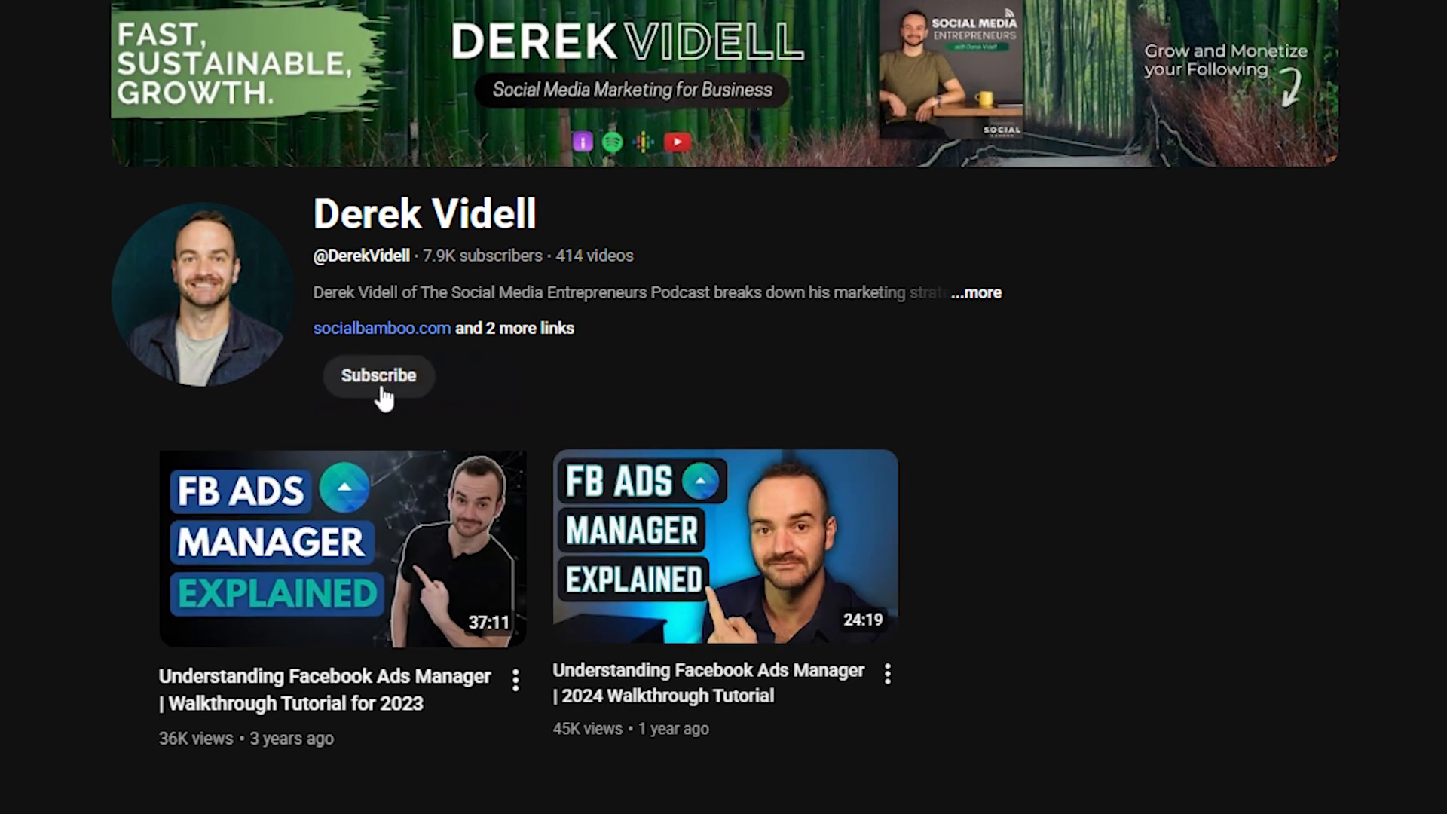
click(378, 377)
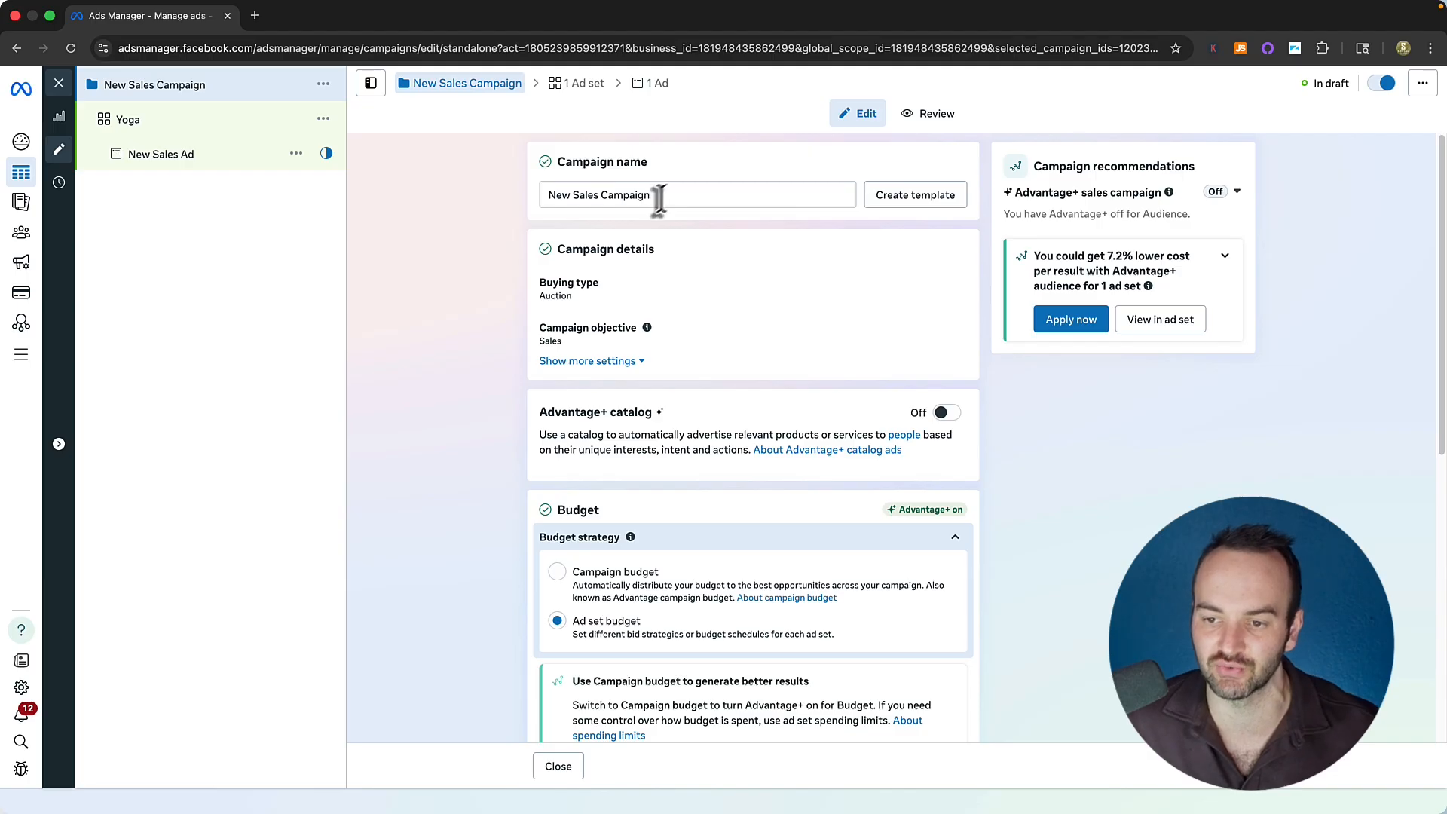
Replace the campaign name with 'Product / Offer 1' and save it.
drag(661, 197, 491, 189)
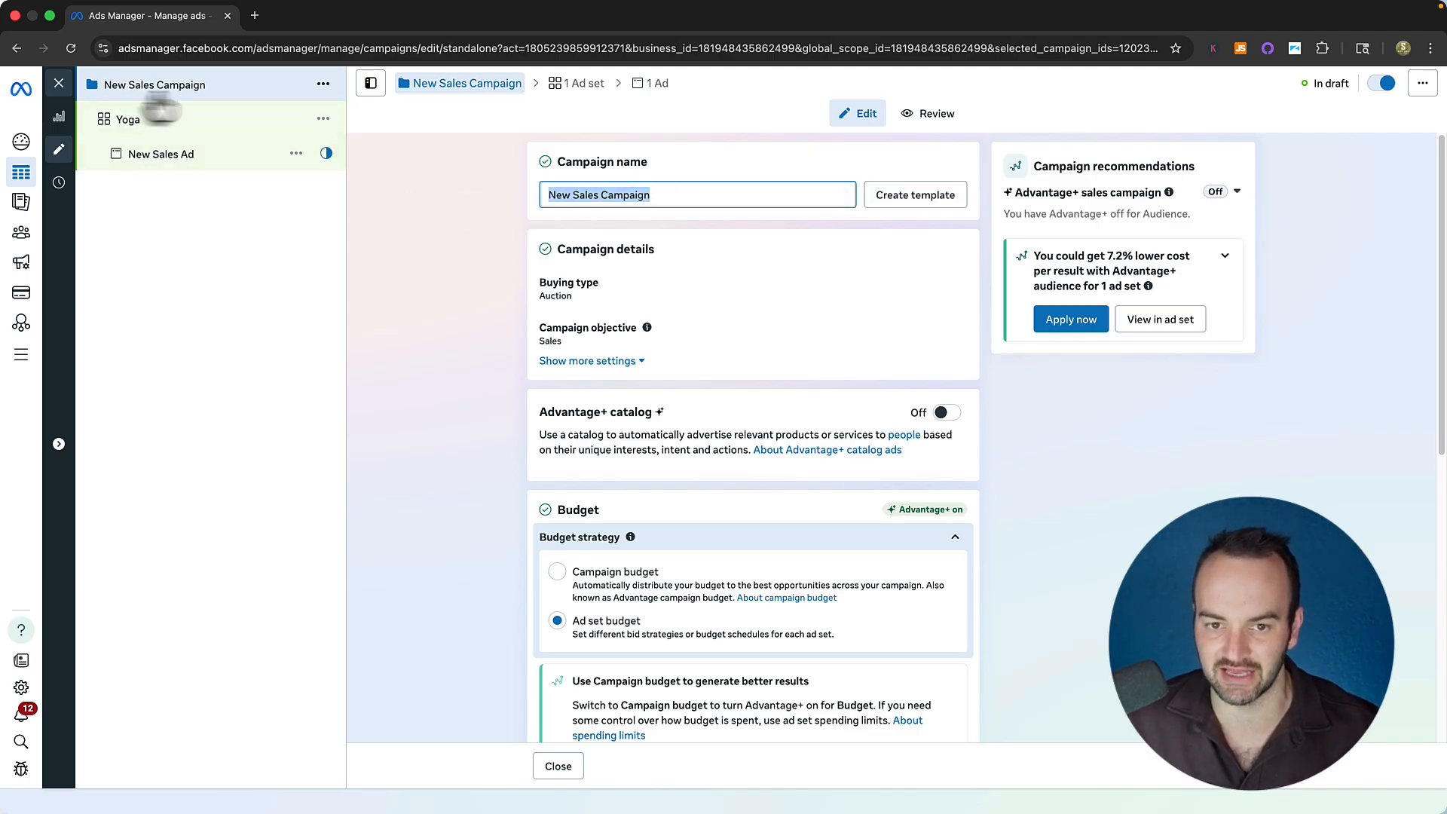
text(Product)
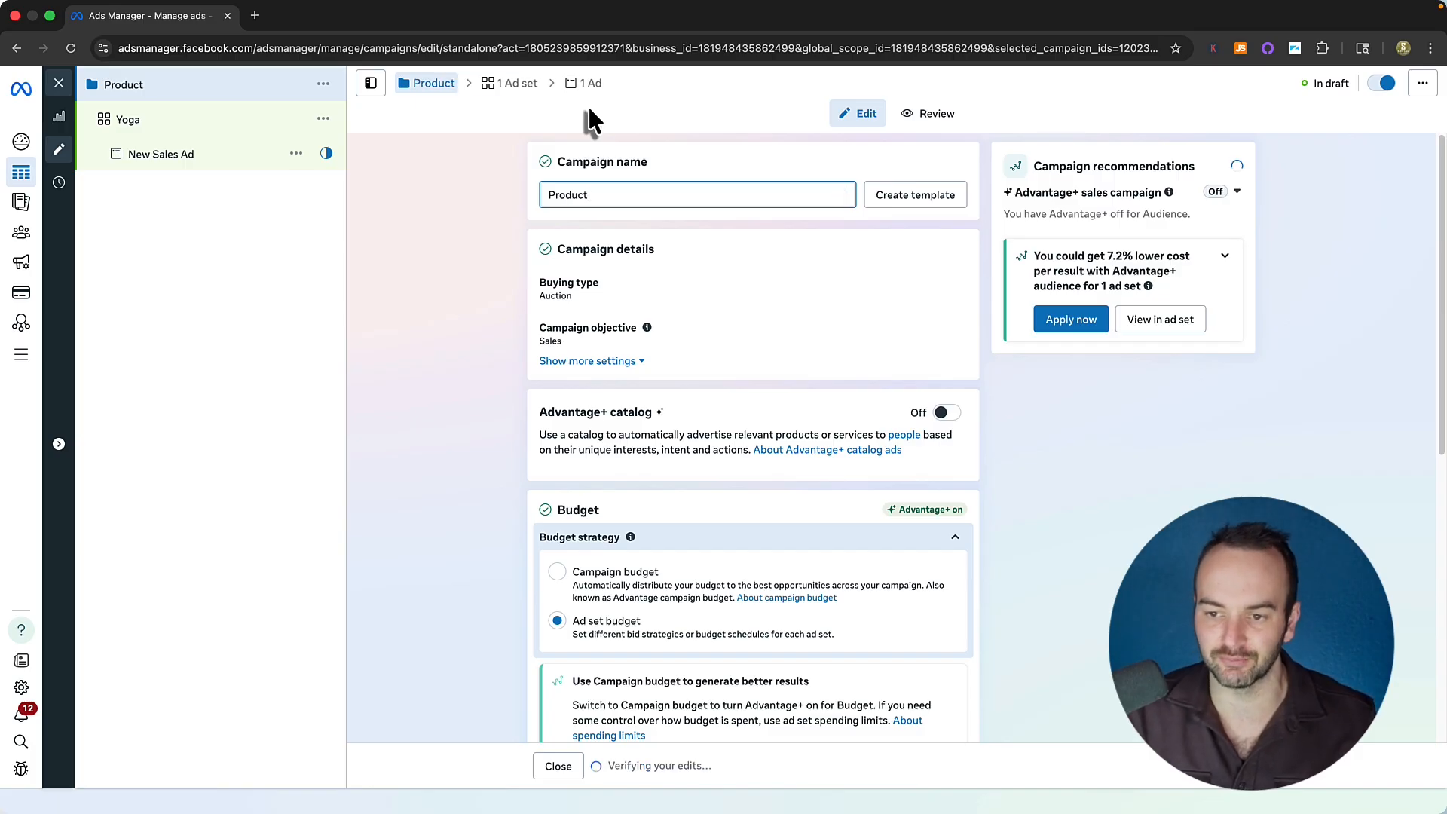
text( / Offer)
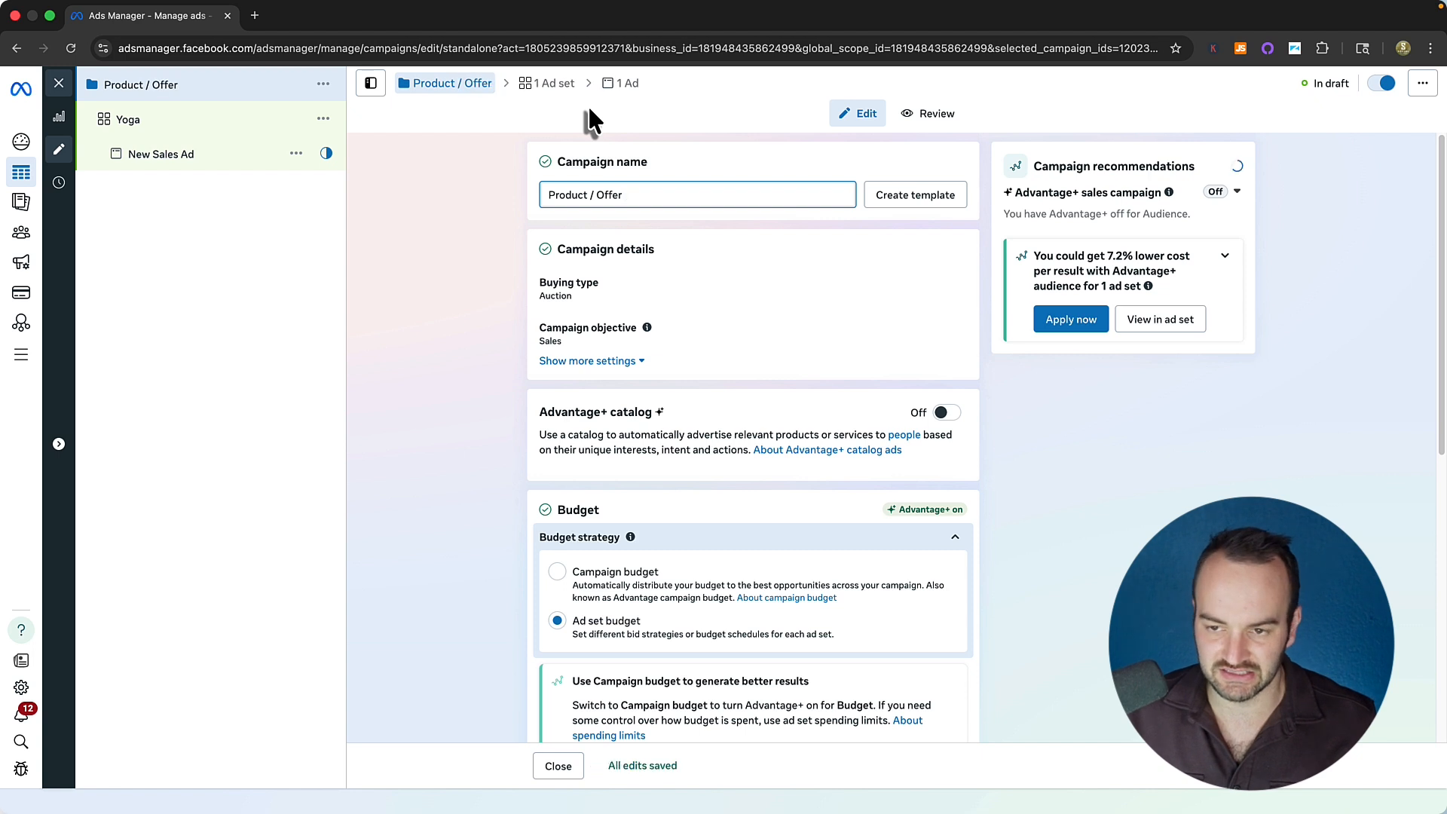
text( 1)
click(450, 279)
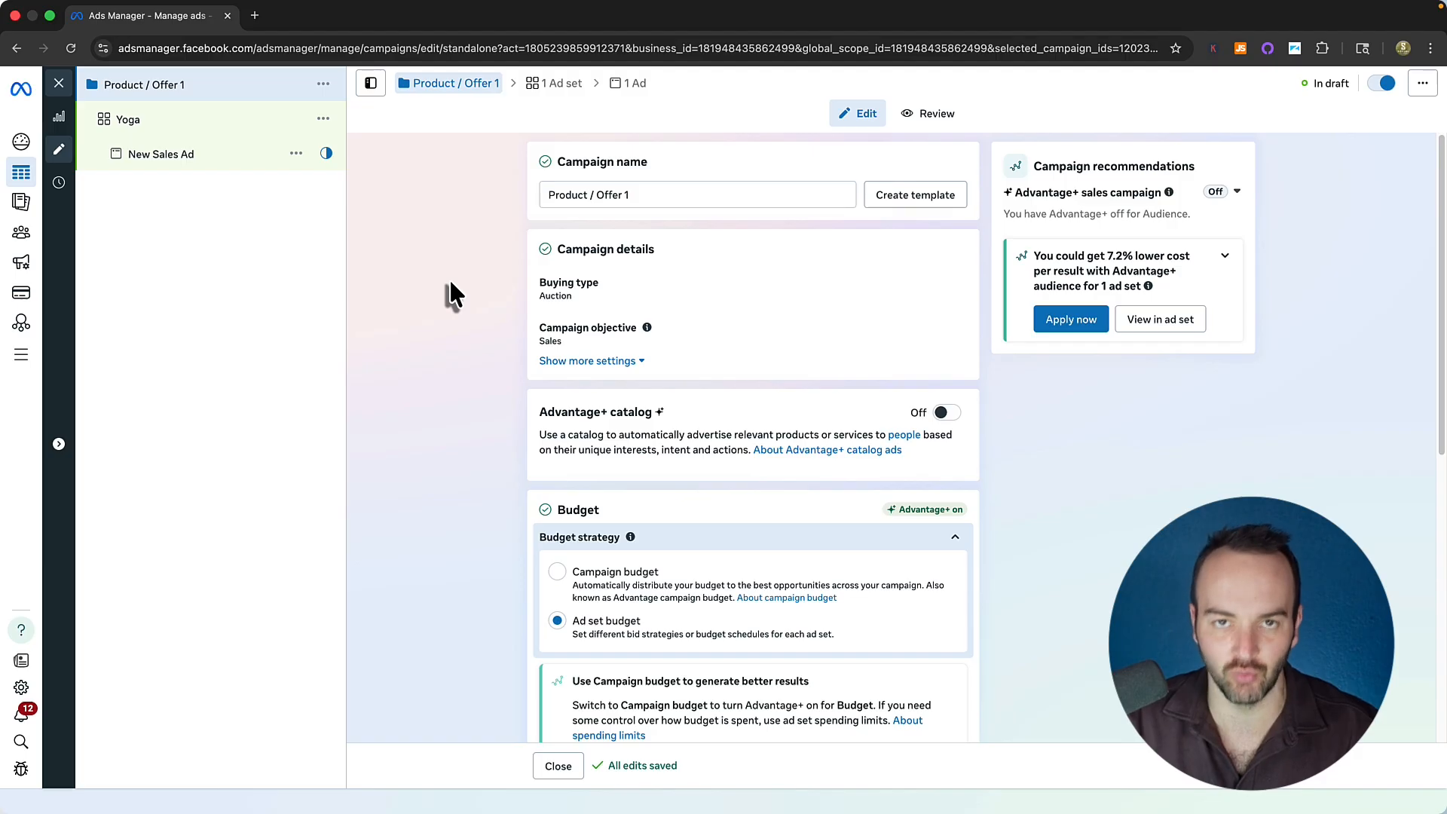
click(323, 84)
Quick-duplicate the campaign, rename the copy 'Image', and return to Product / Offer 1.
click(339, 177)
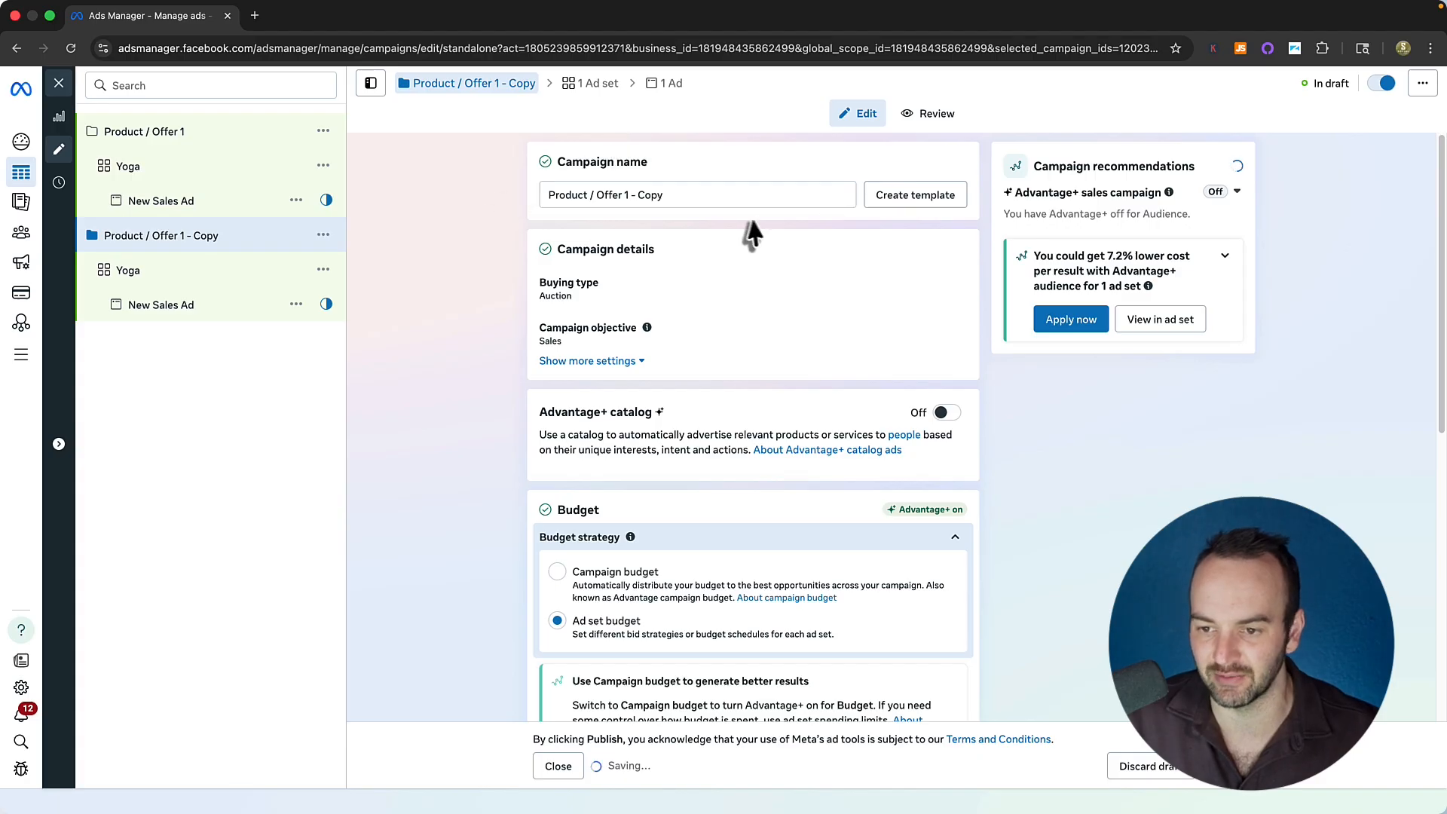
triple_click(701, 196)
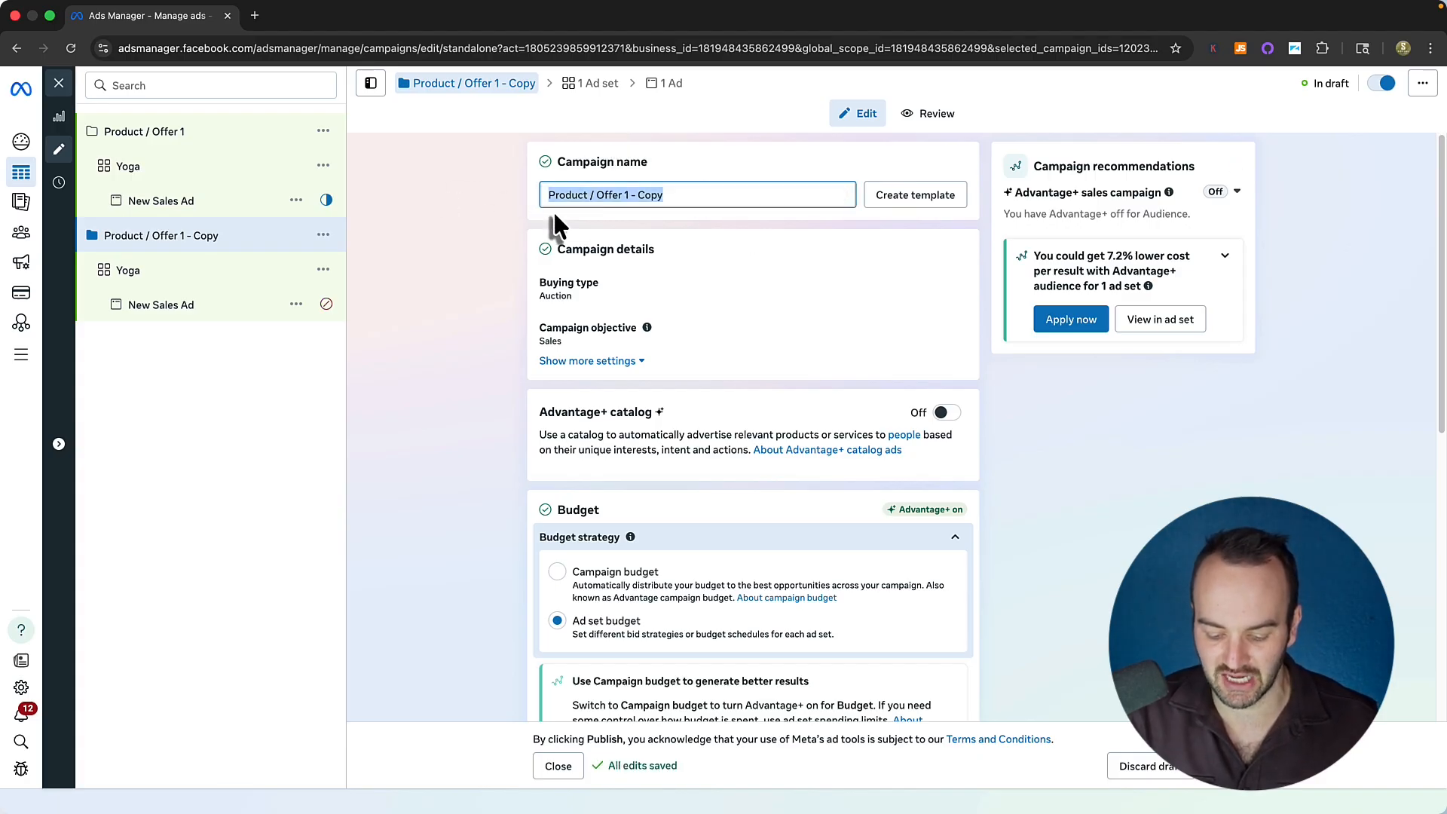
text(November 2)
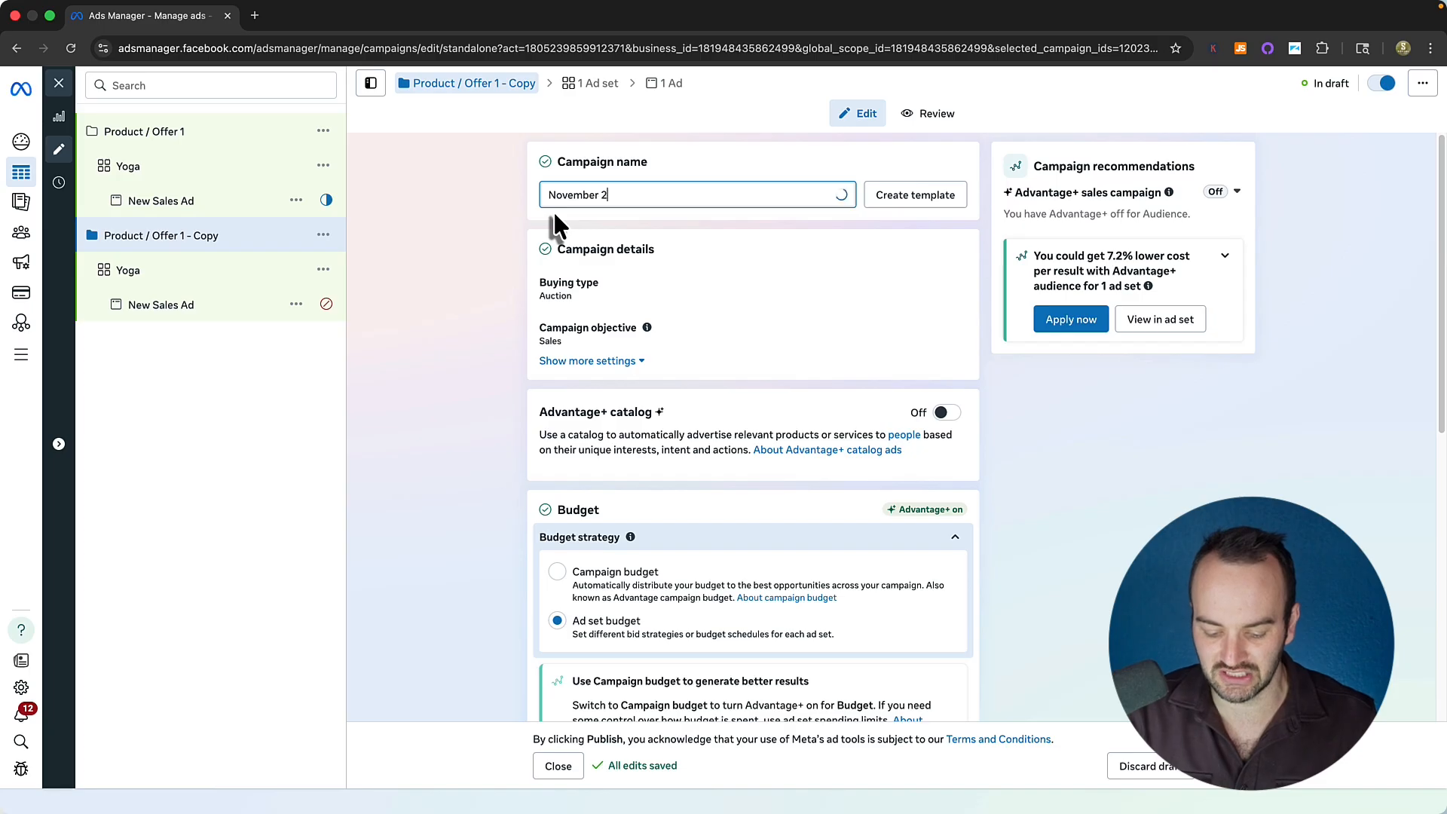
text(025 Campaign)
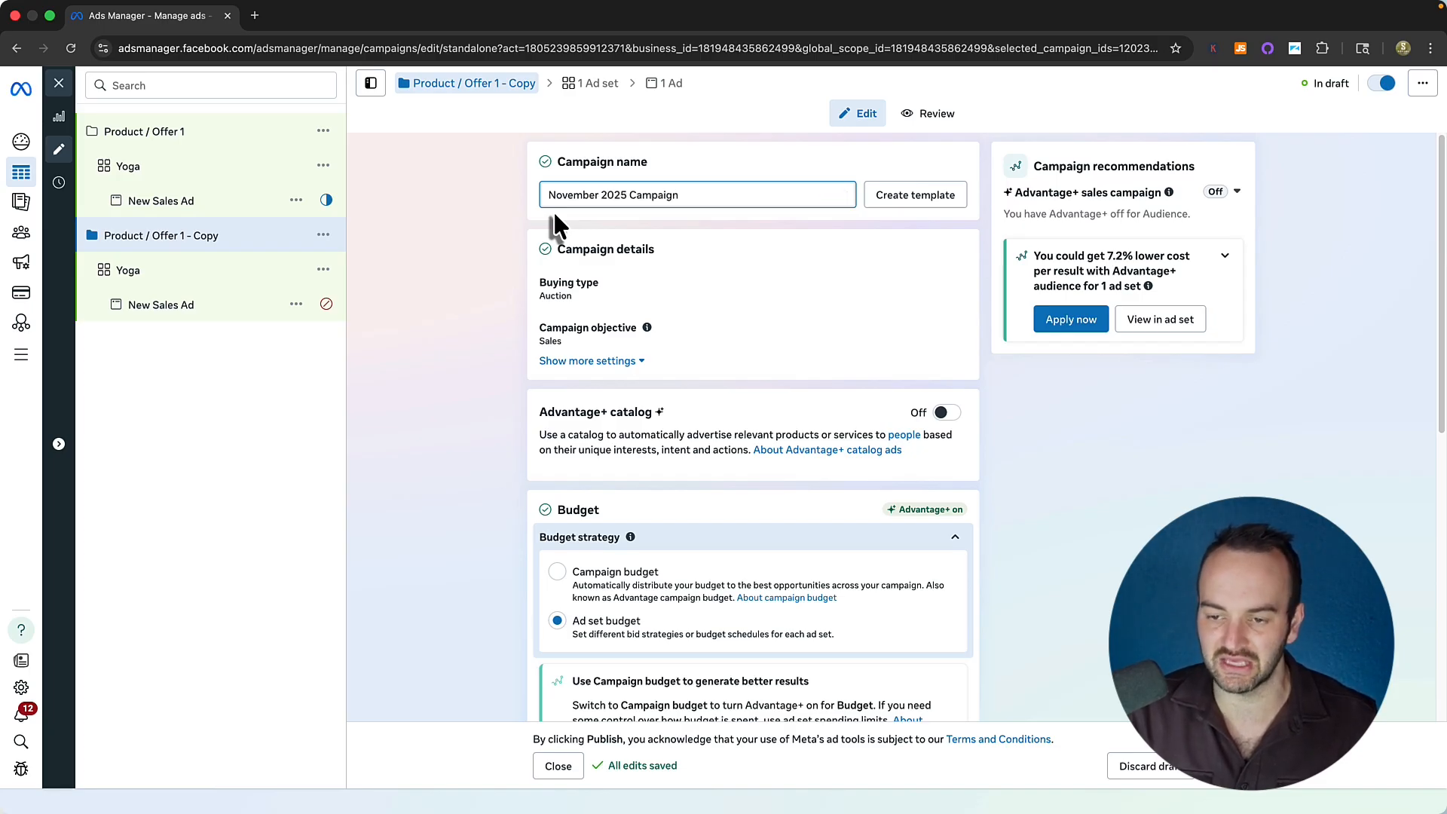
key(ctrl+a)
key(BackSpace)
text(Image)
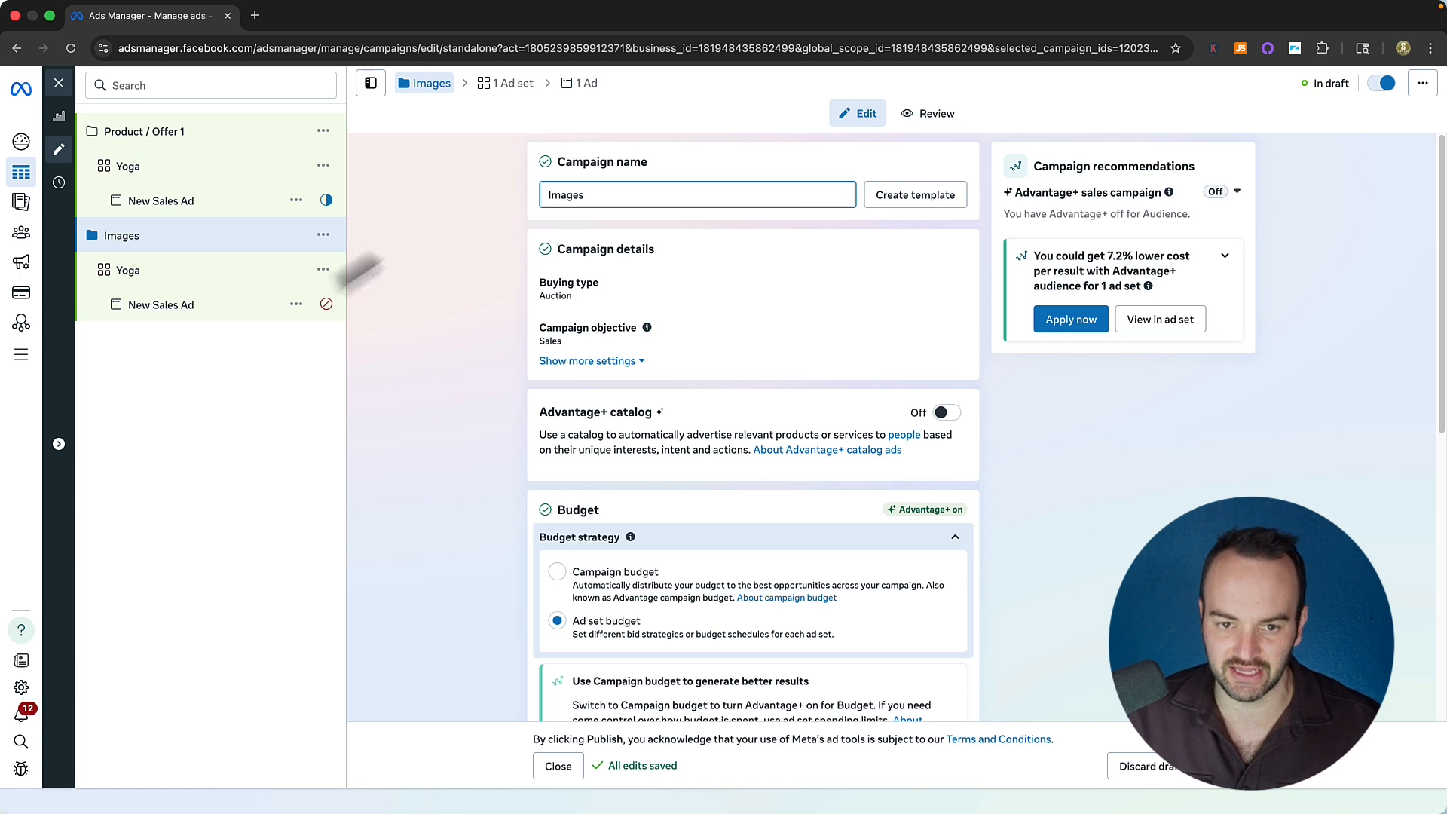
click(154, 135)
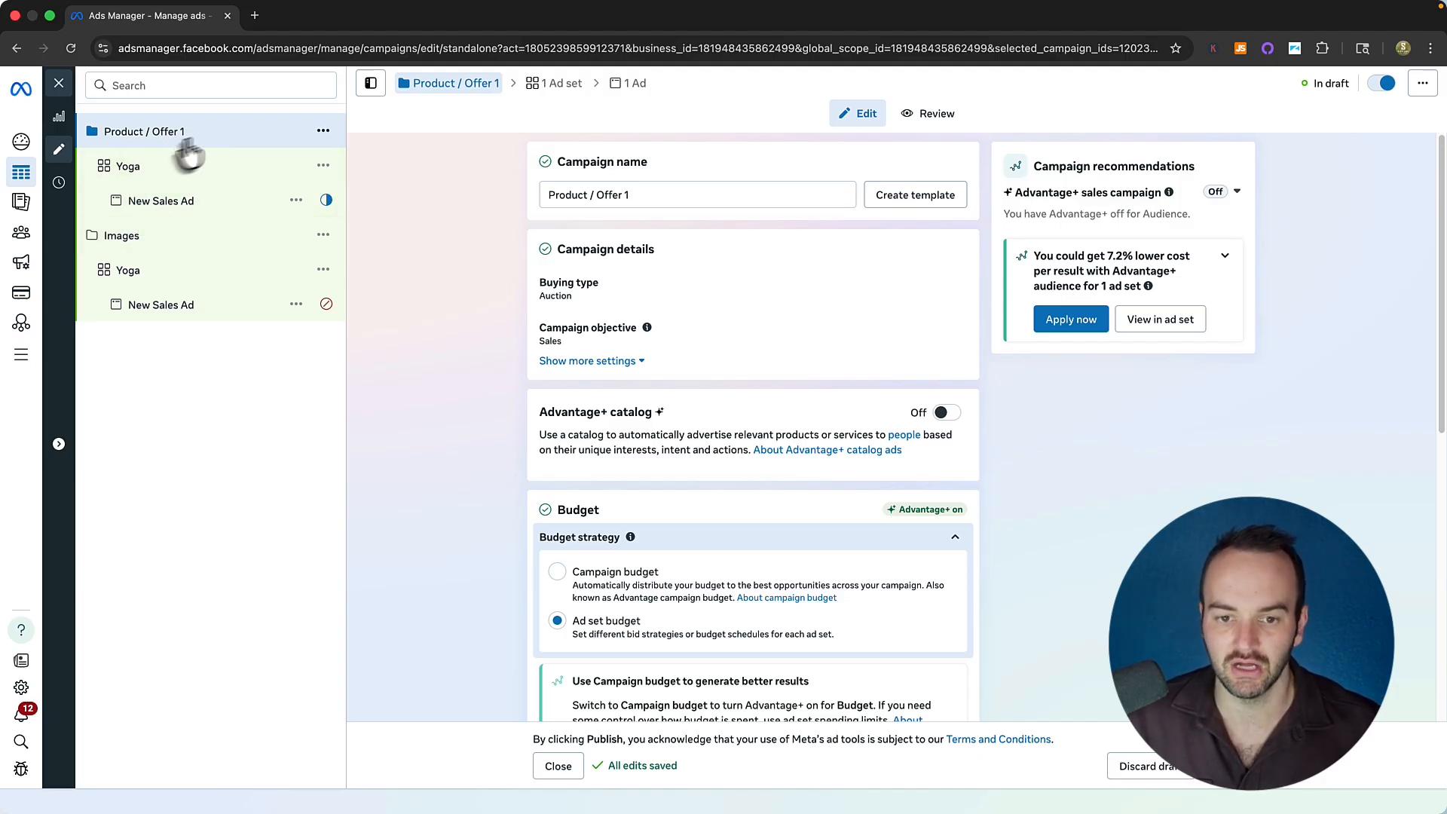
Try a 'Back Scracth' rename, undo back to Product / Offer 1, and close the editor.
drag(633, 196, 485, 207)
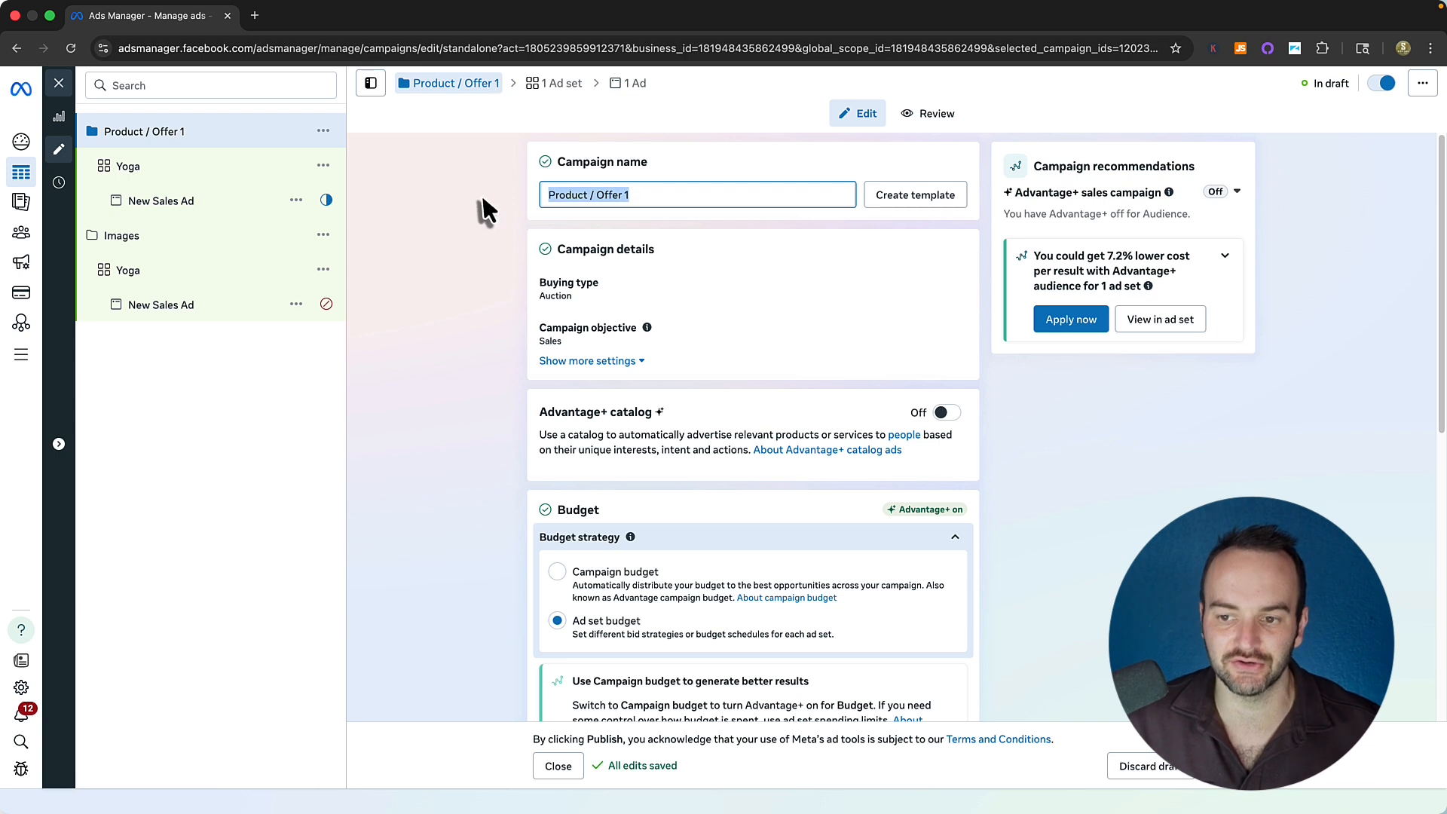
click(480, 203)
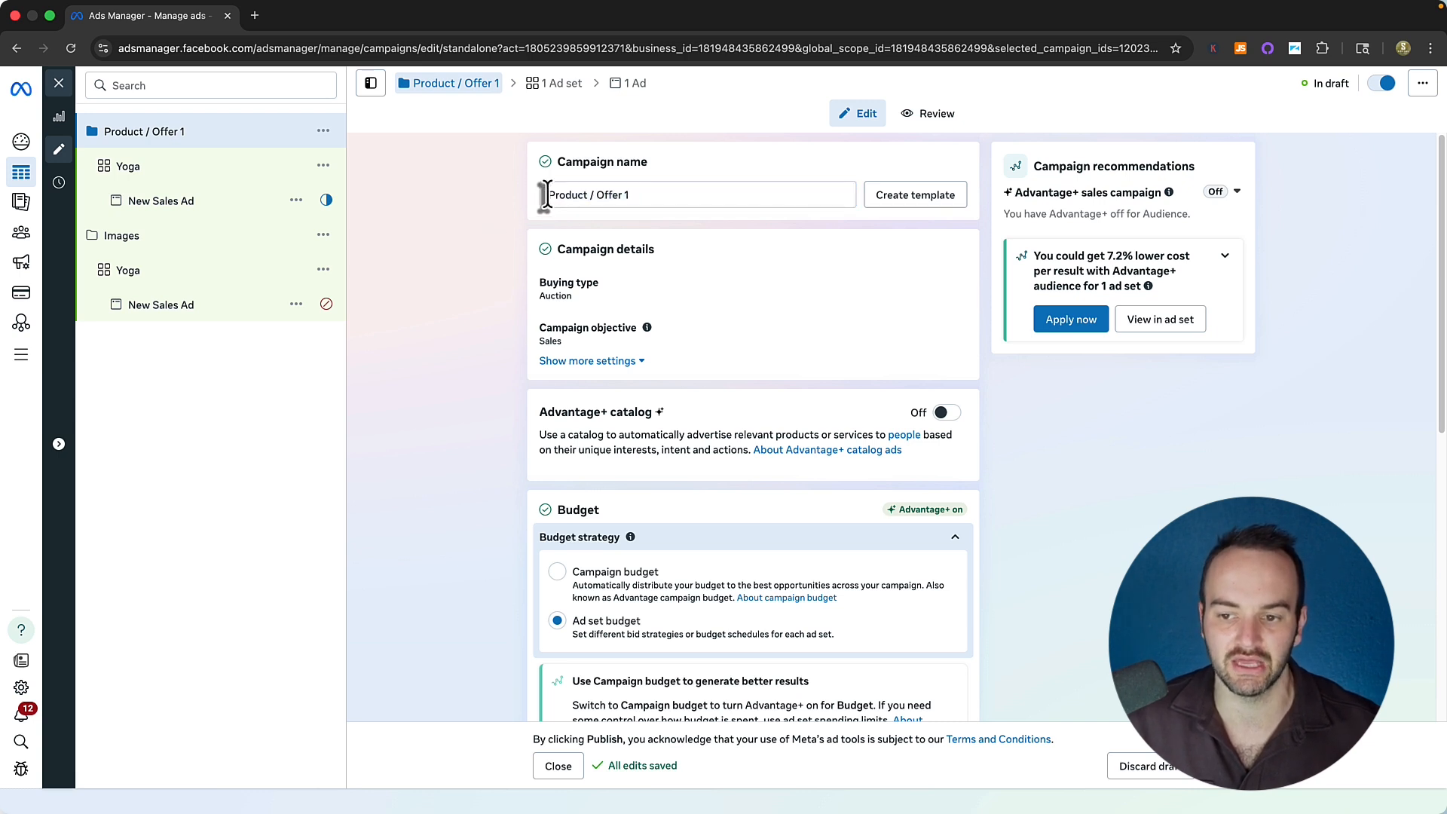
drag(549, 195, 778, 196)
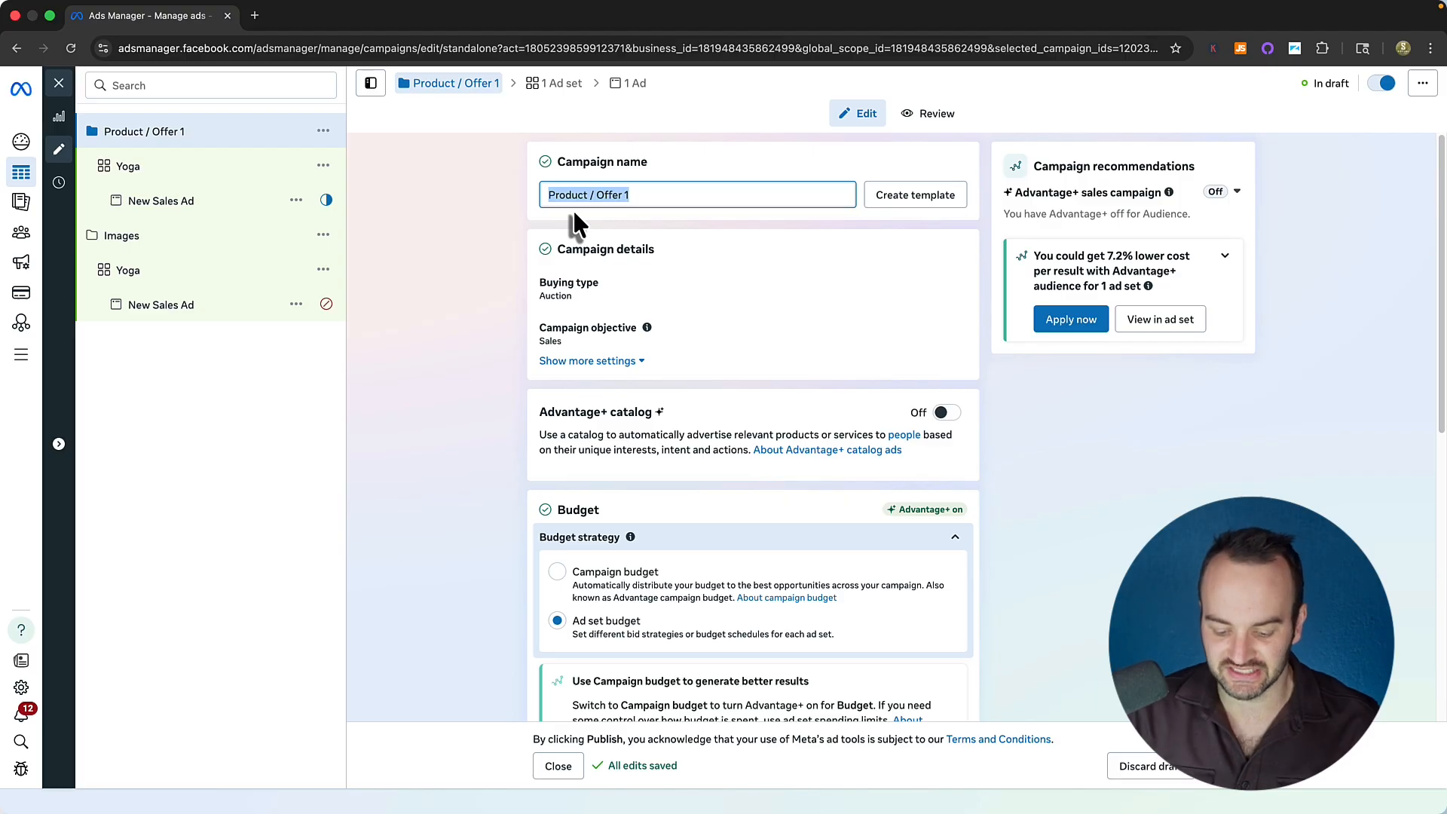
text(Back Scr)
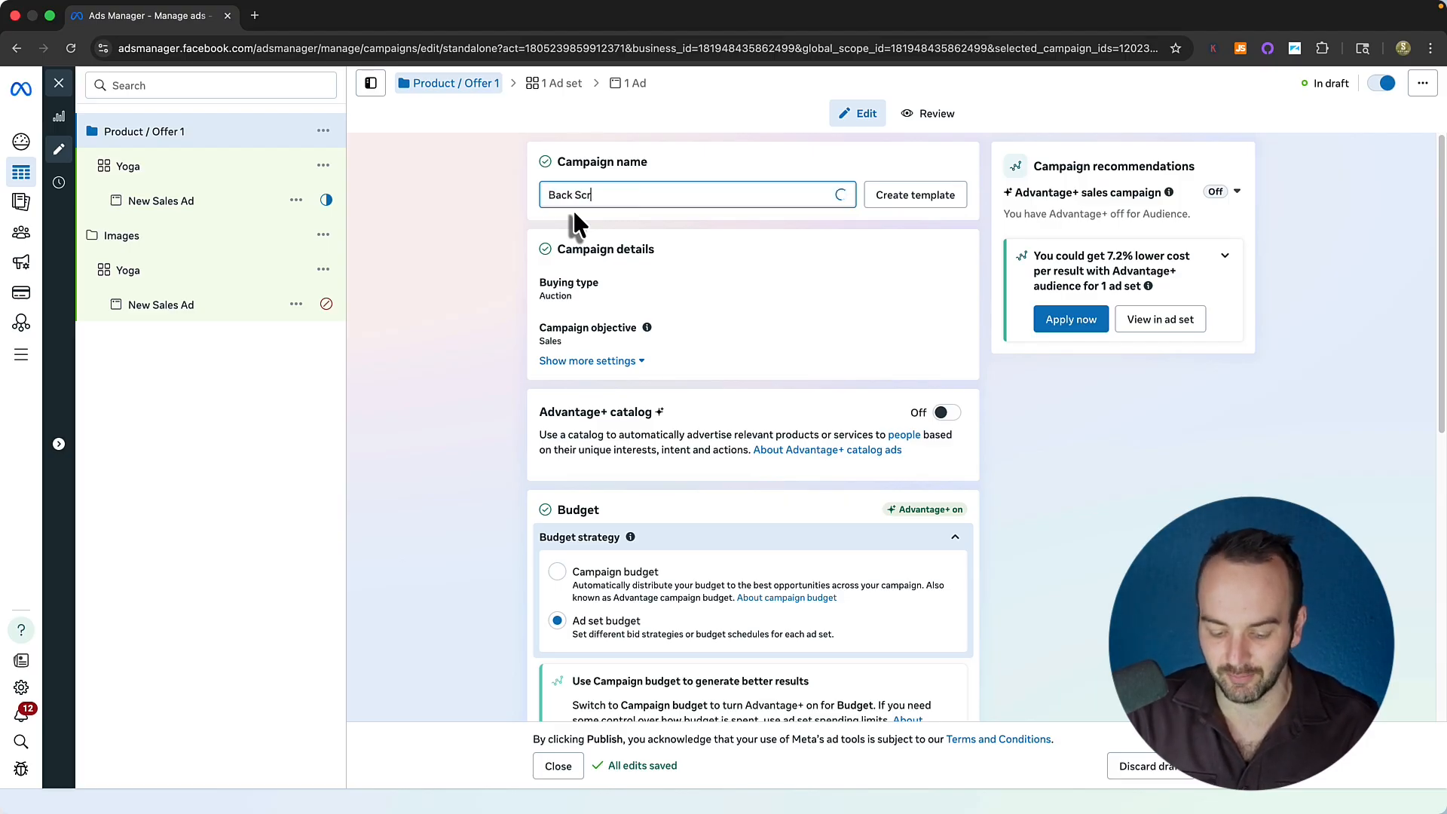
text(acther)
key(ctrl+z)
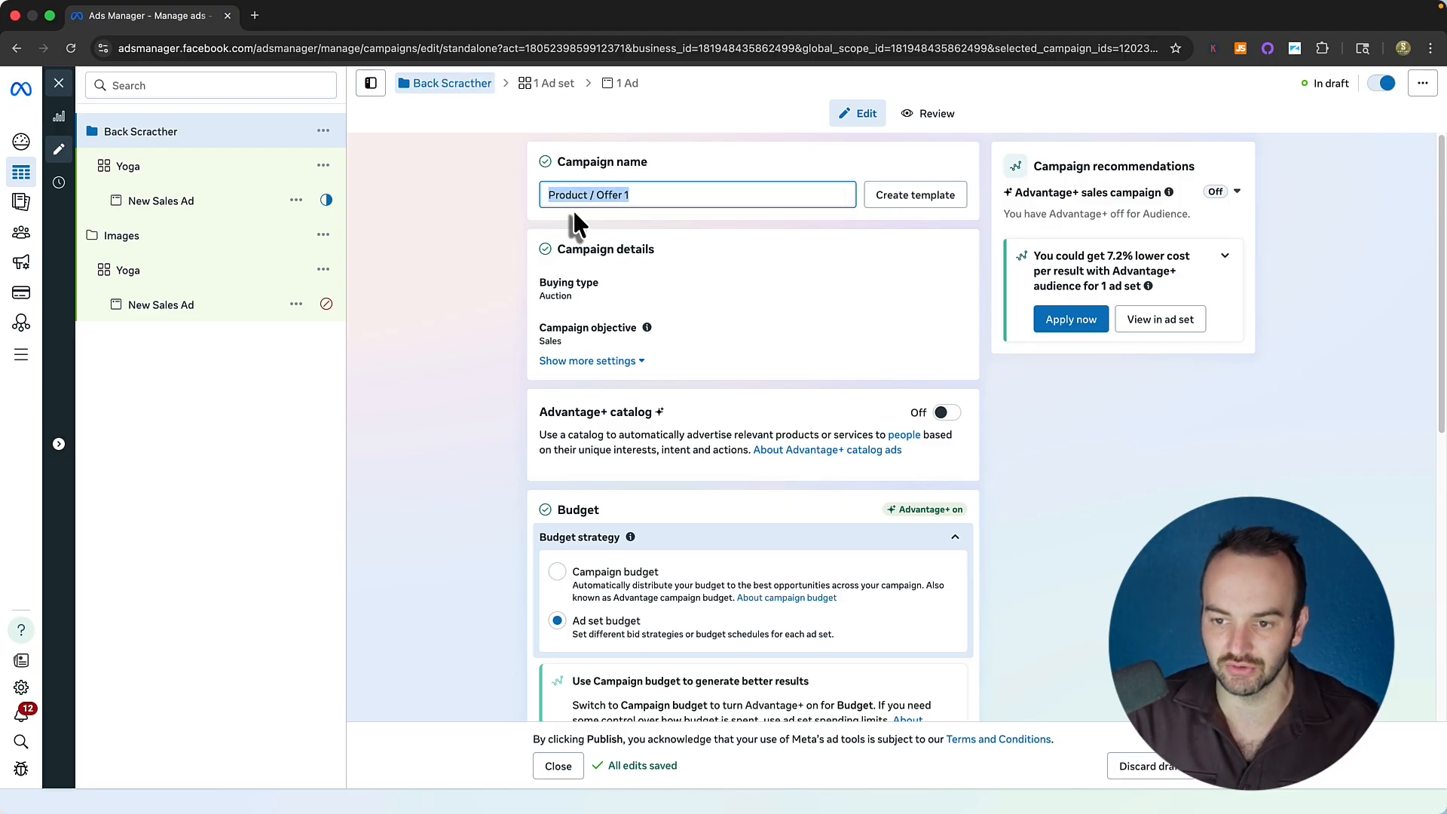
click(685, 196)
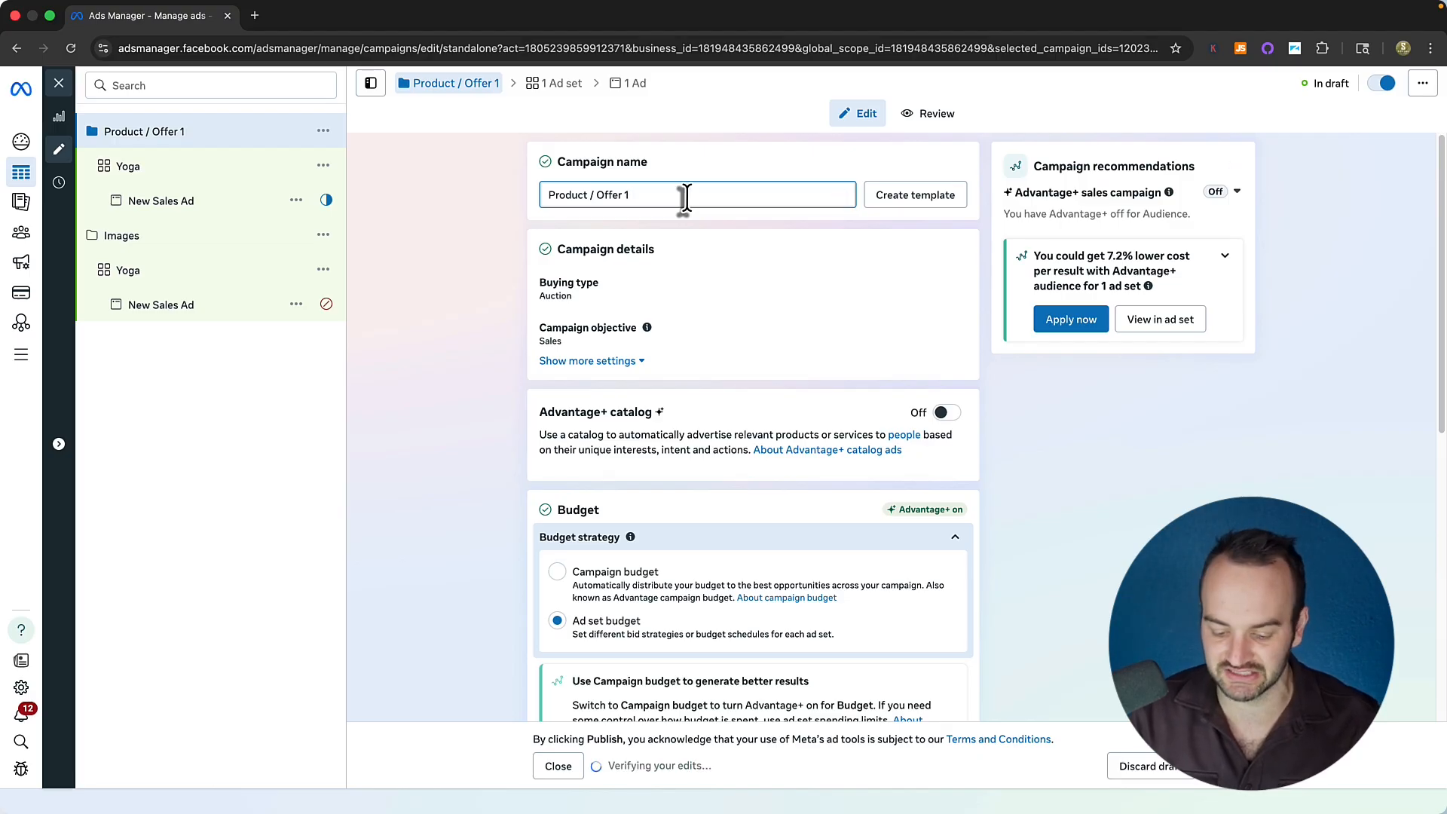
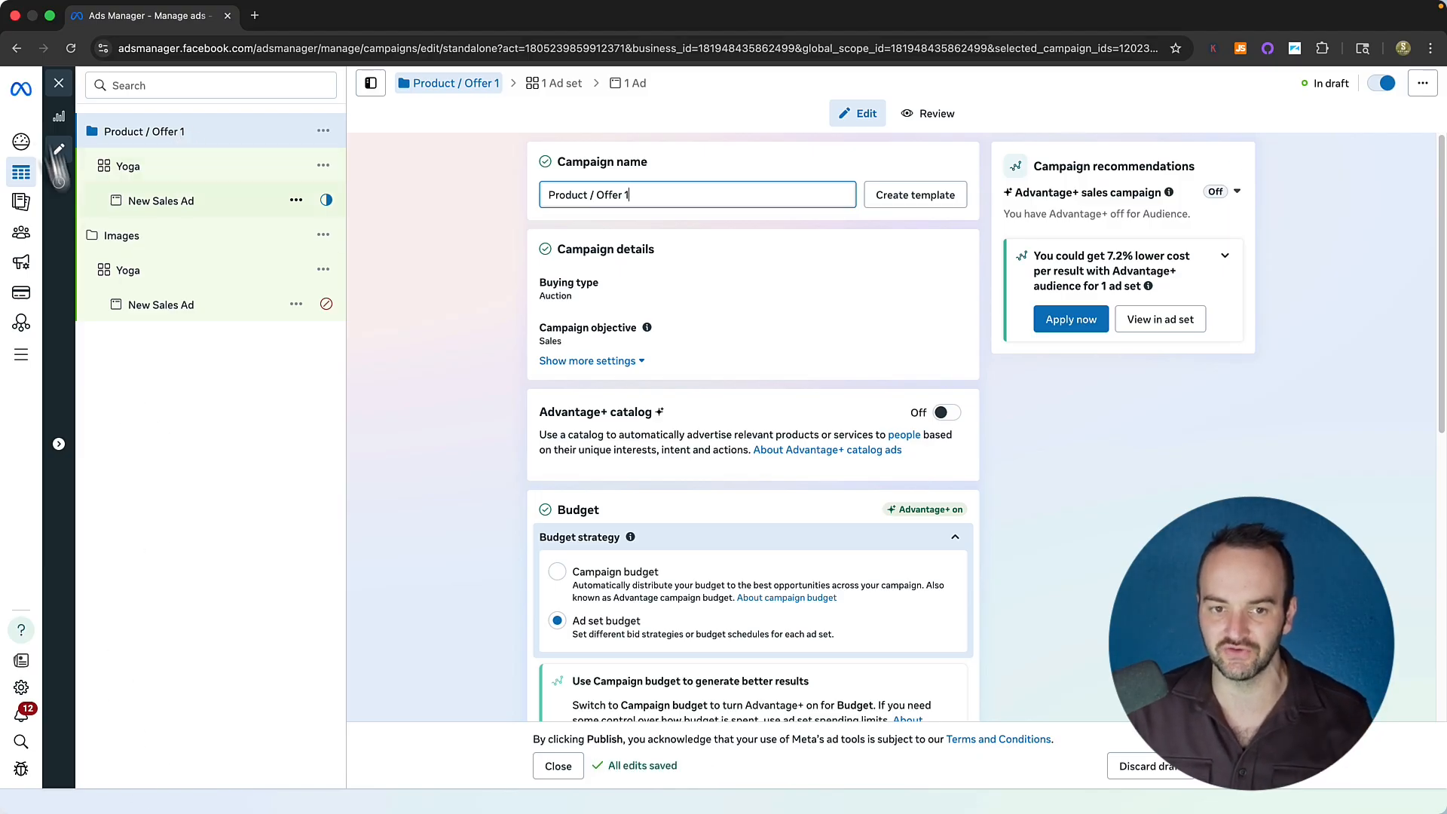
click(59, 83)
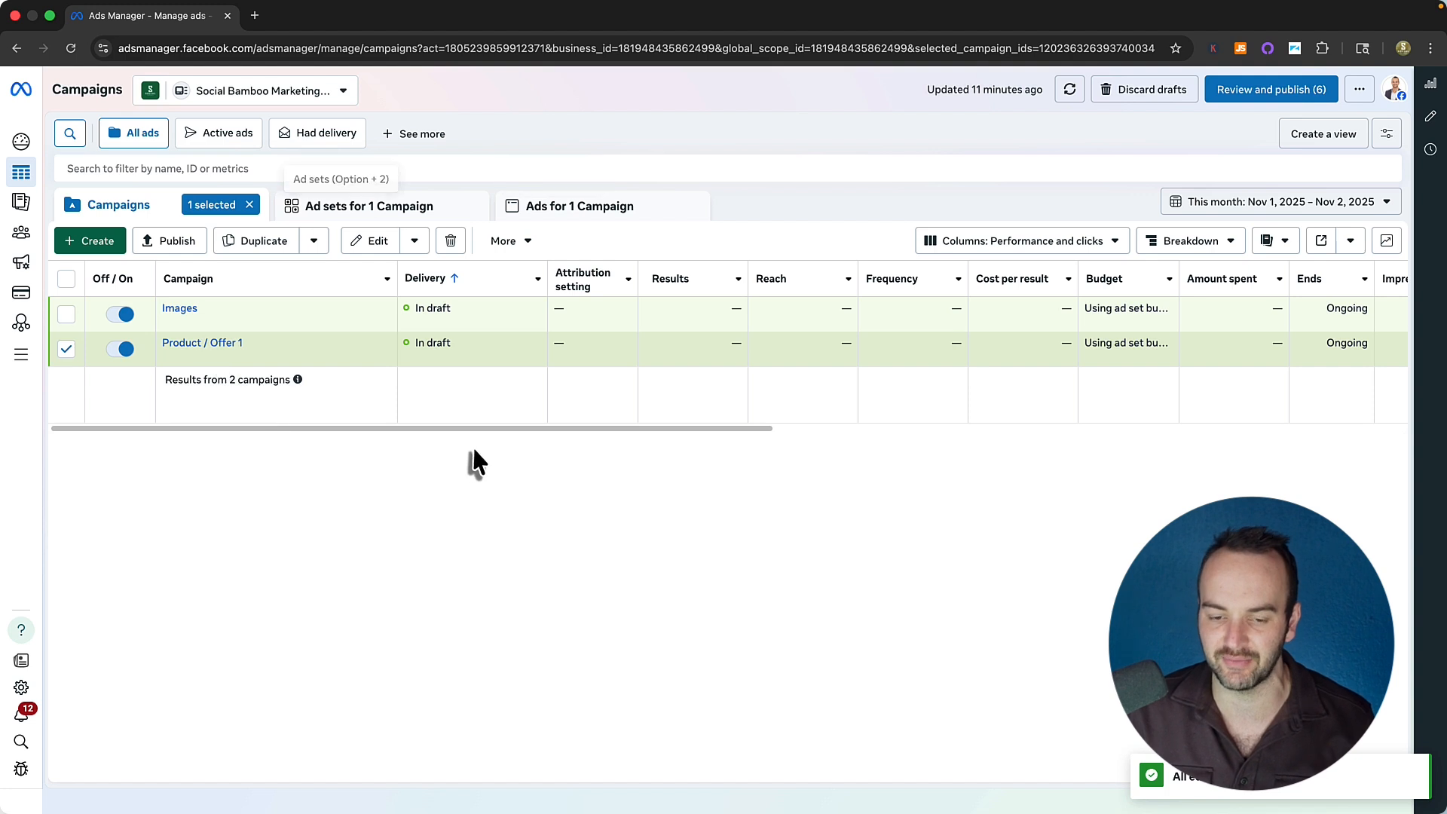
Tick both the Images and Product / Offer 1 campaigns in the Campaigns table.
click(232, 360)
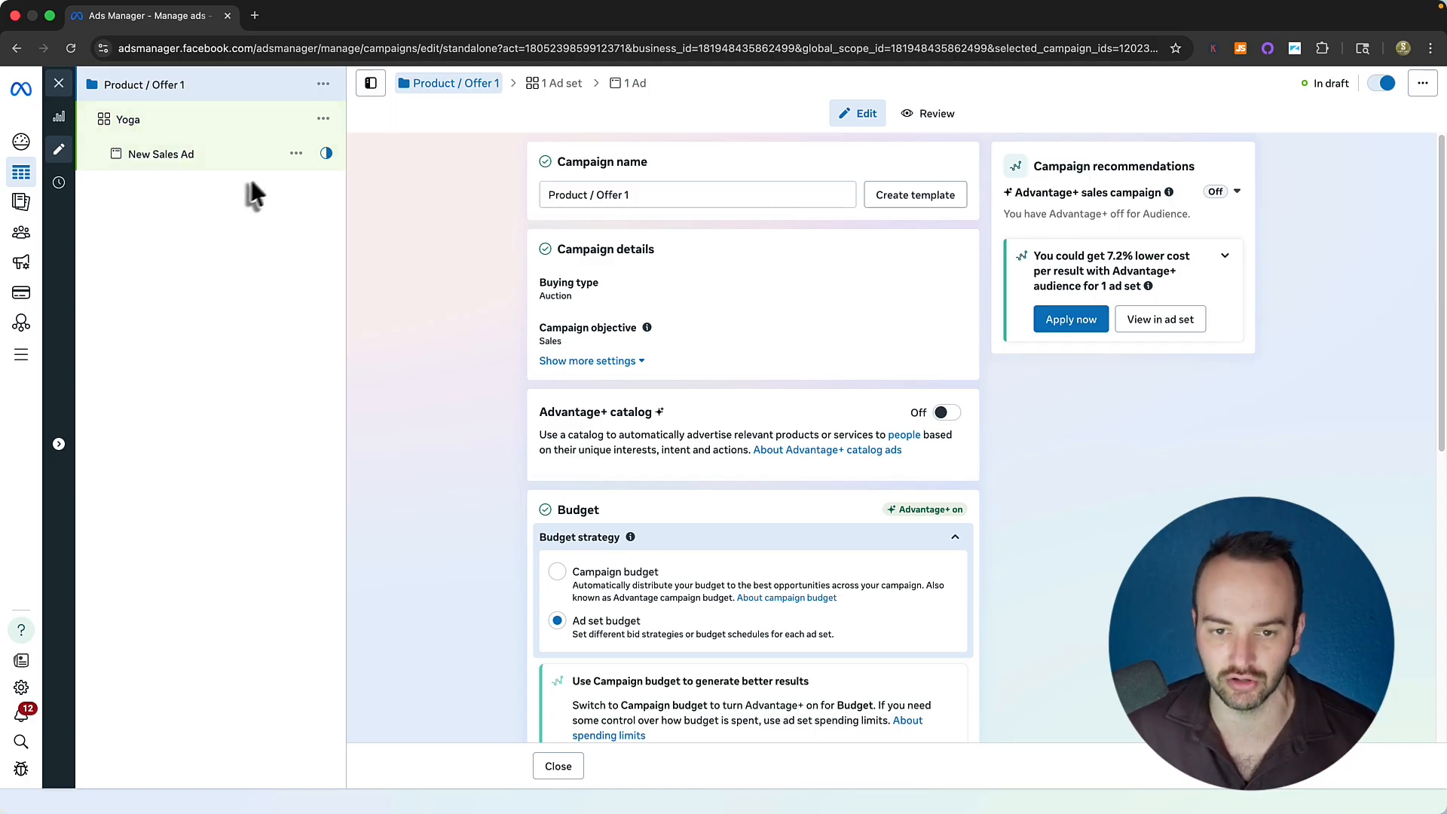
click(54, 85)
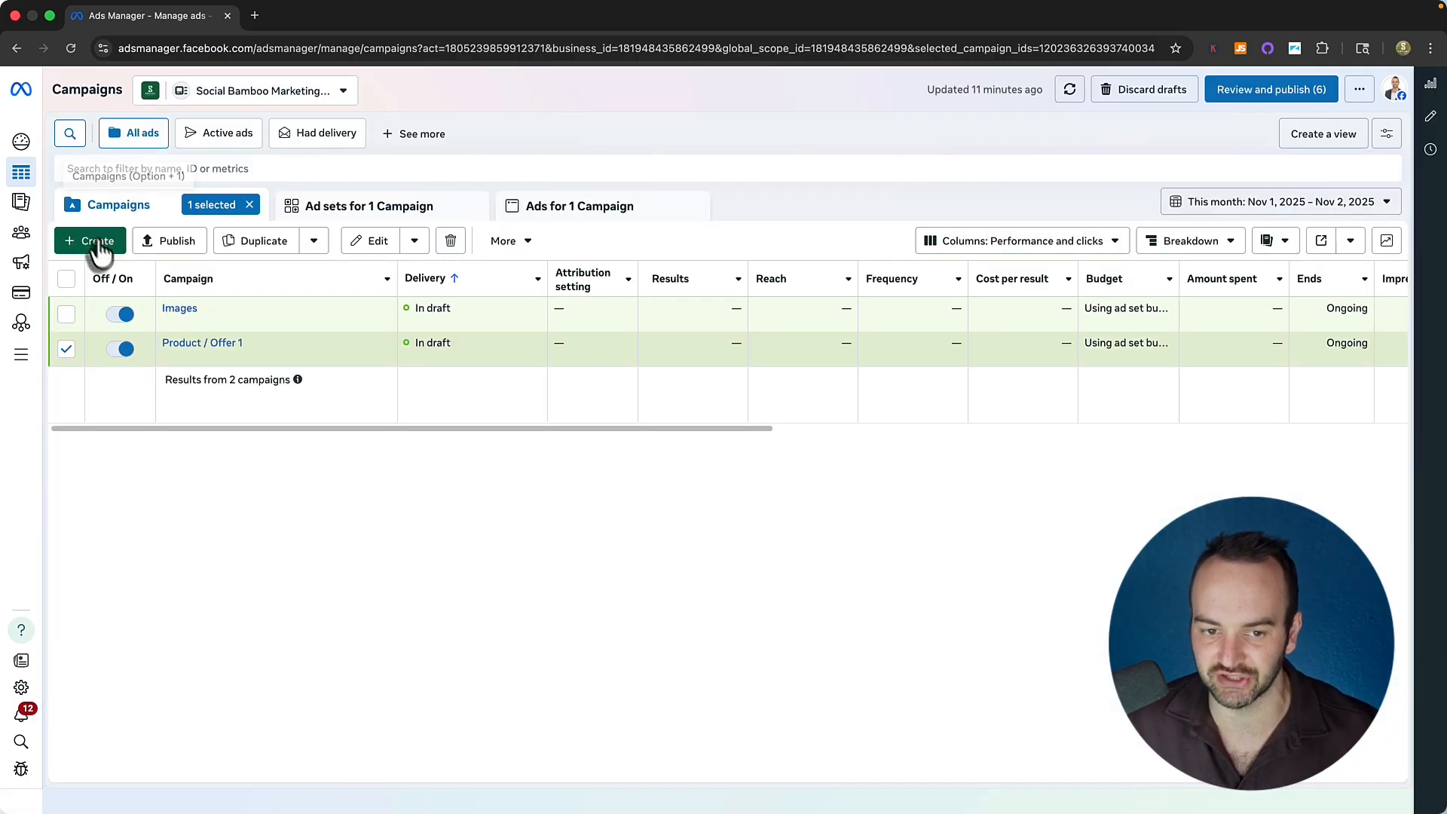
click(67, 279)
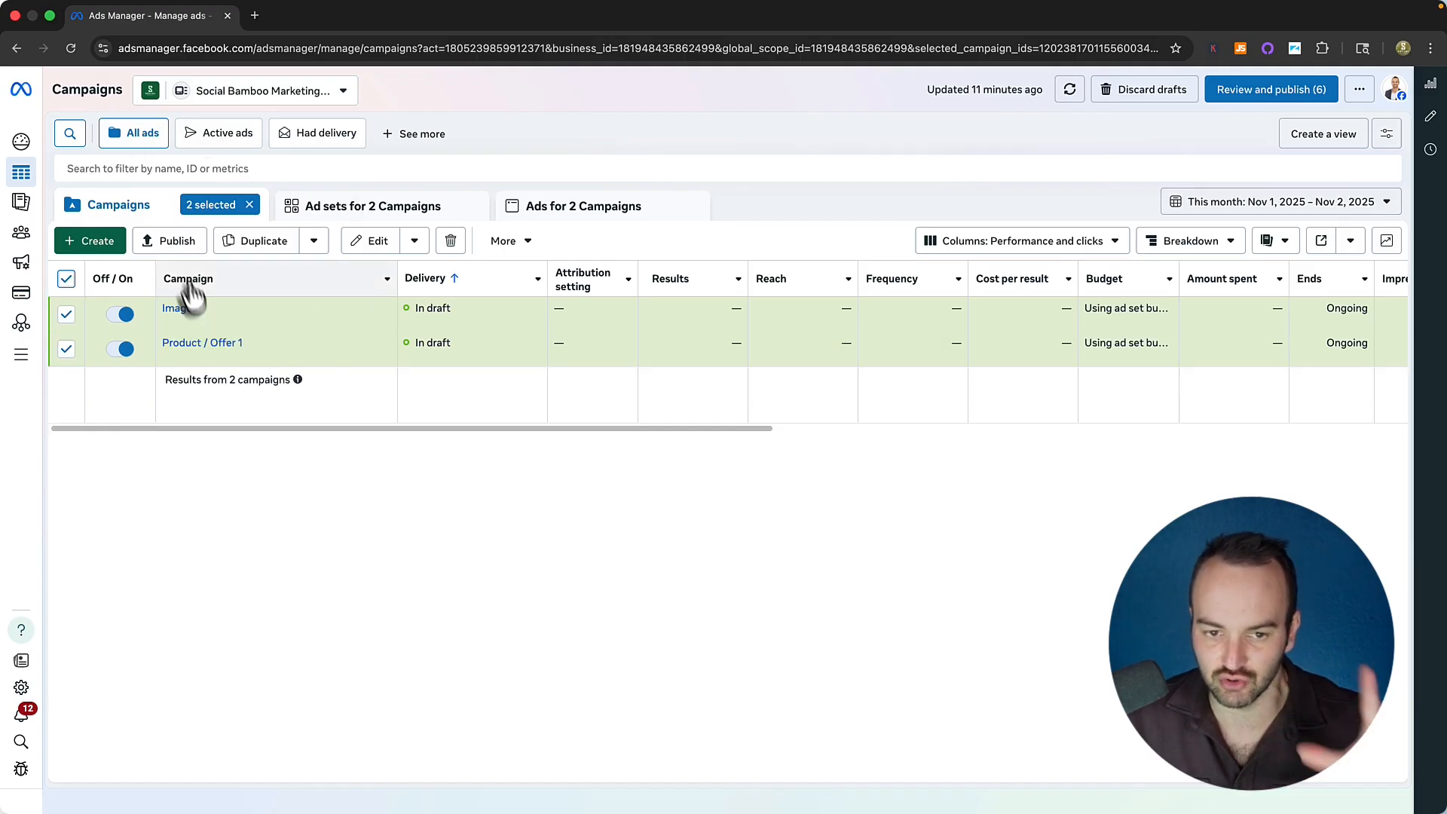
click(234, 322)
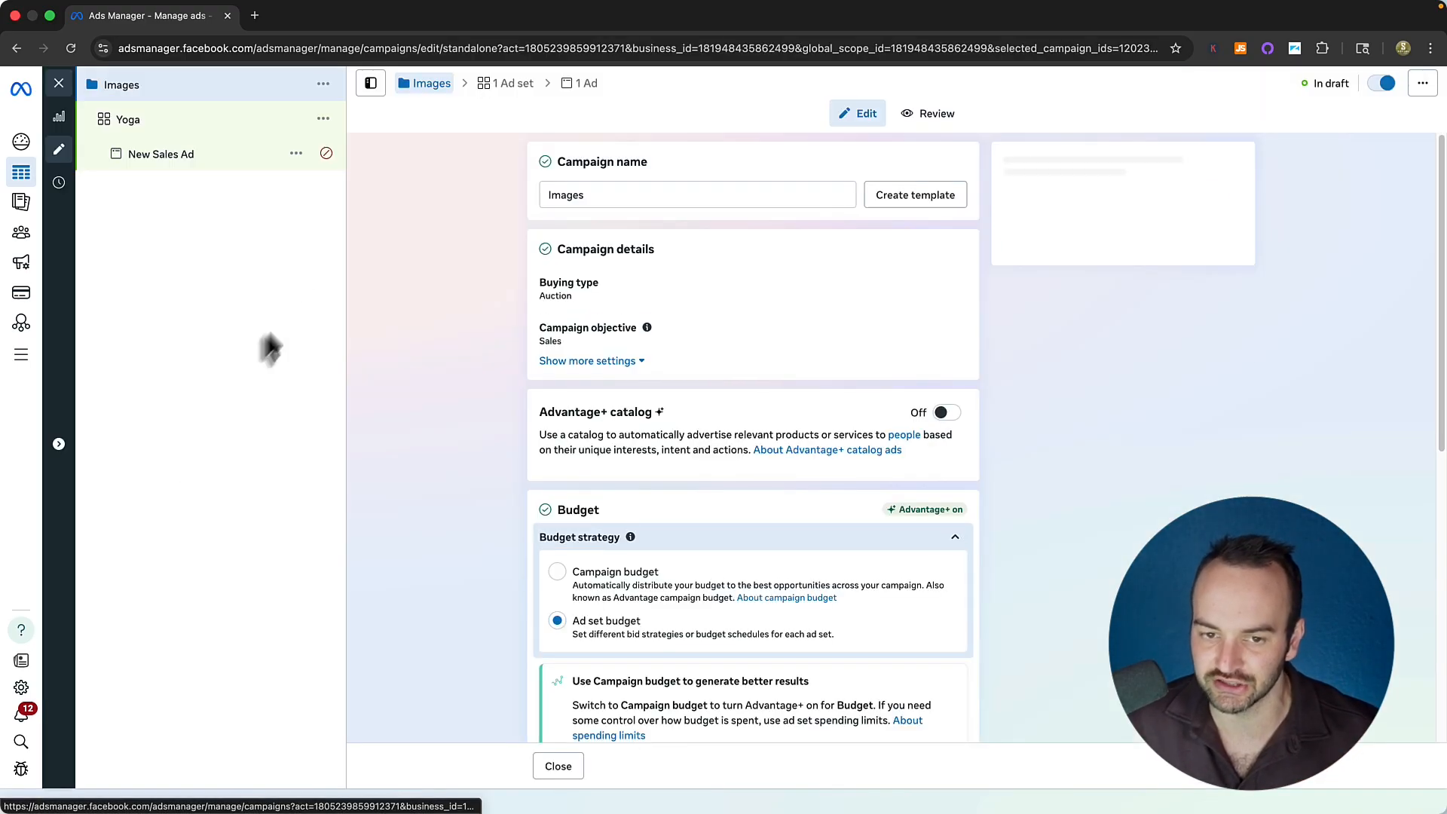
click(59, 83)
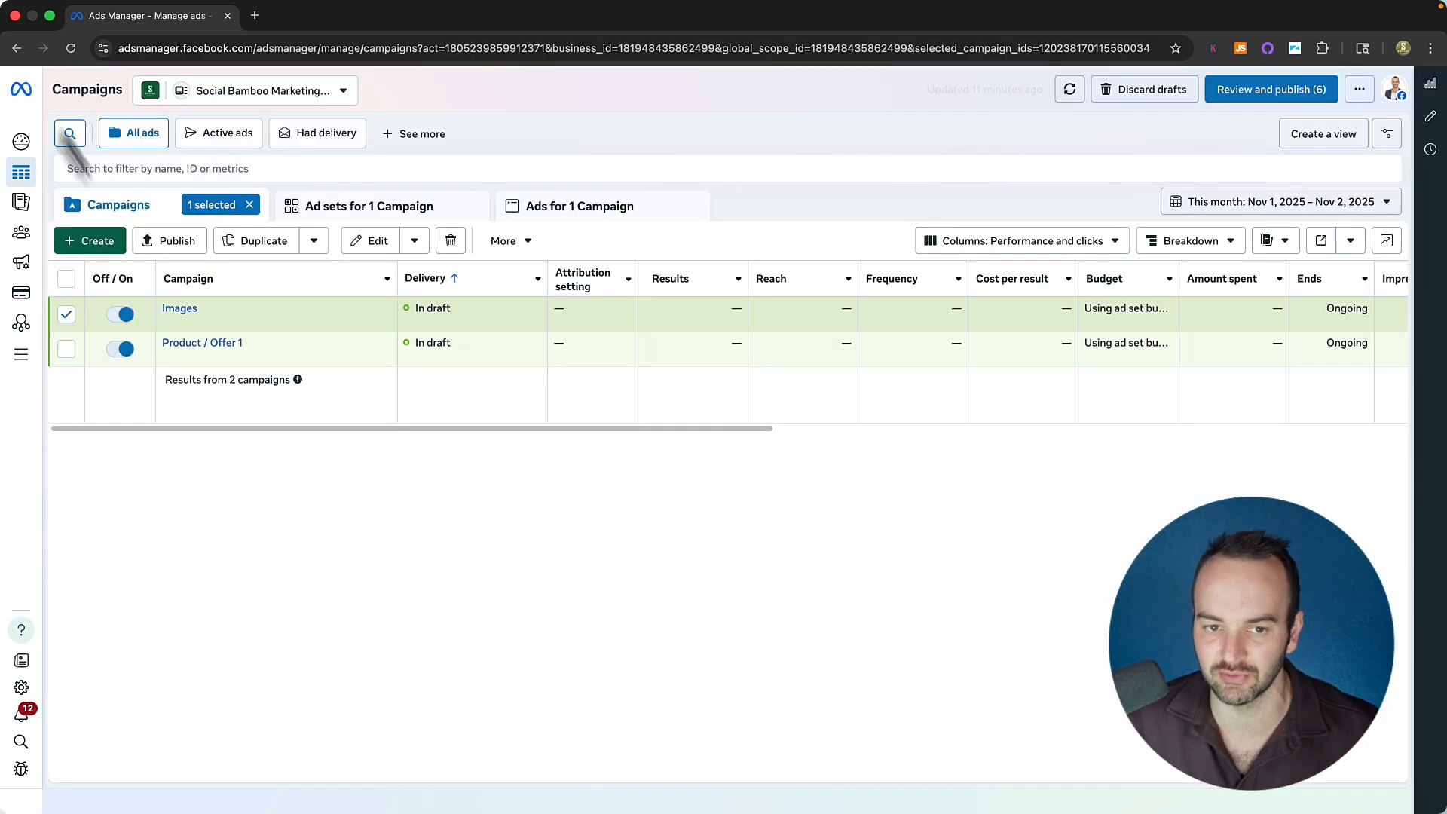
click(830, 669)
click(66, 348)
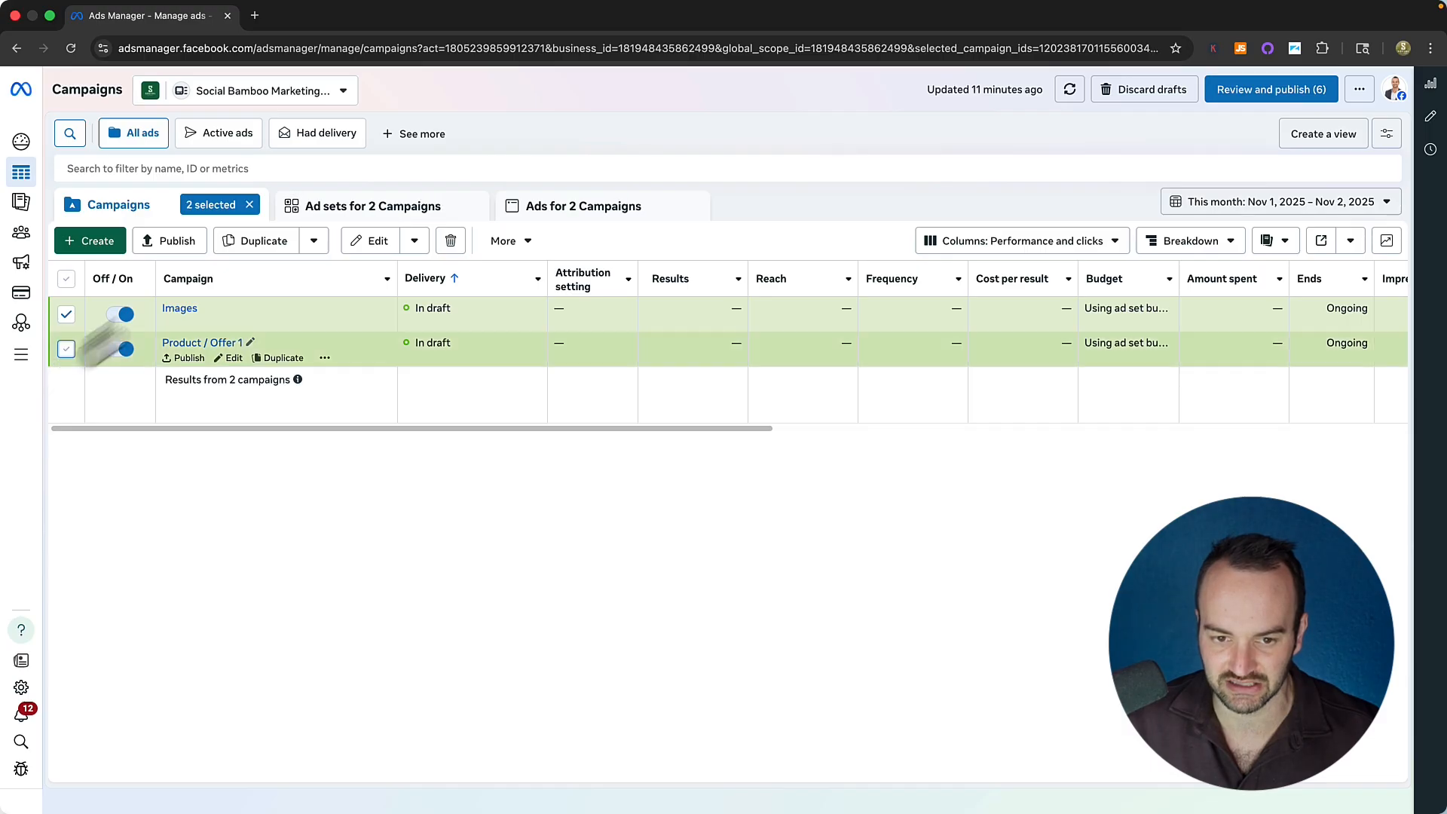
Rename the Images campaign to 'Product / Offer 2', then open Offer 1's Yoga ad set.
click(358, 254)
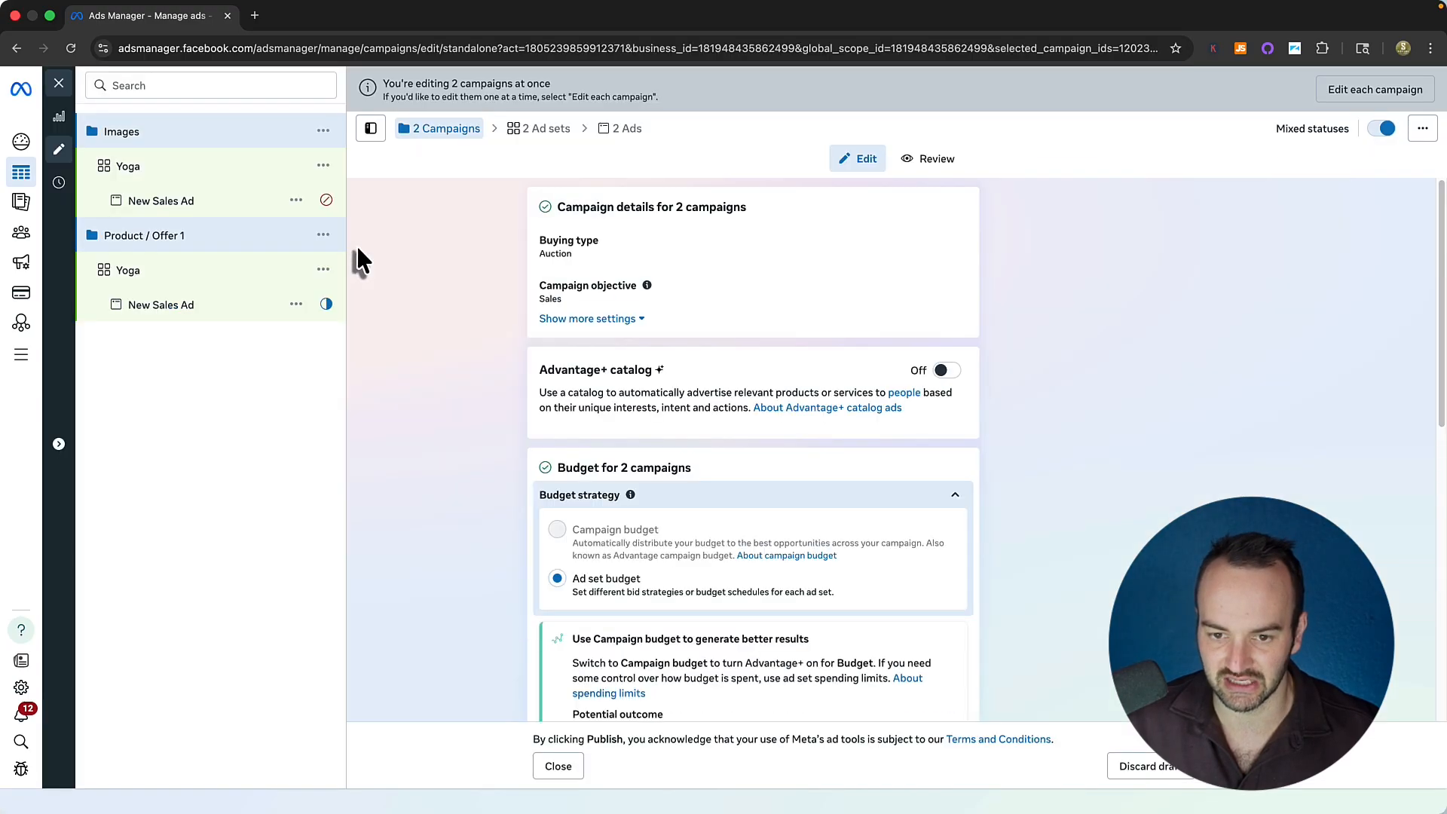
click(158, 147)
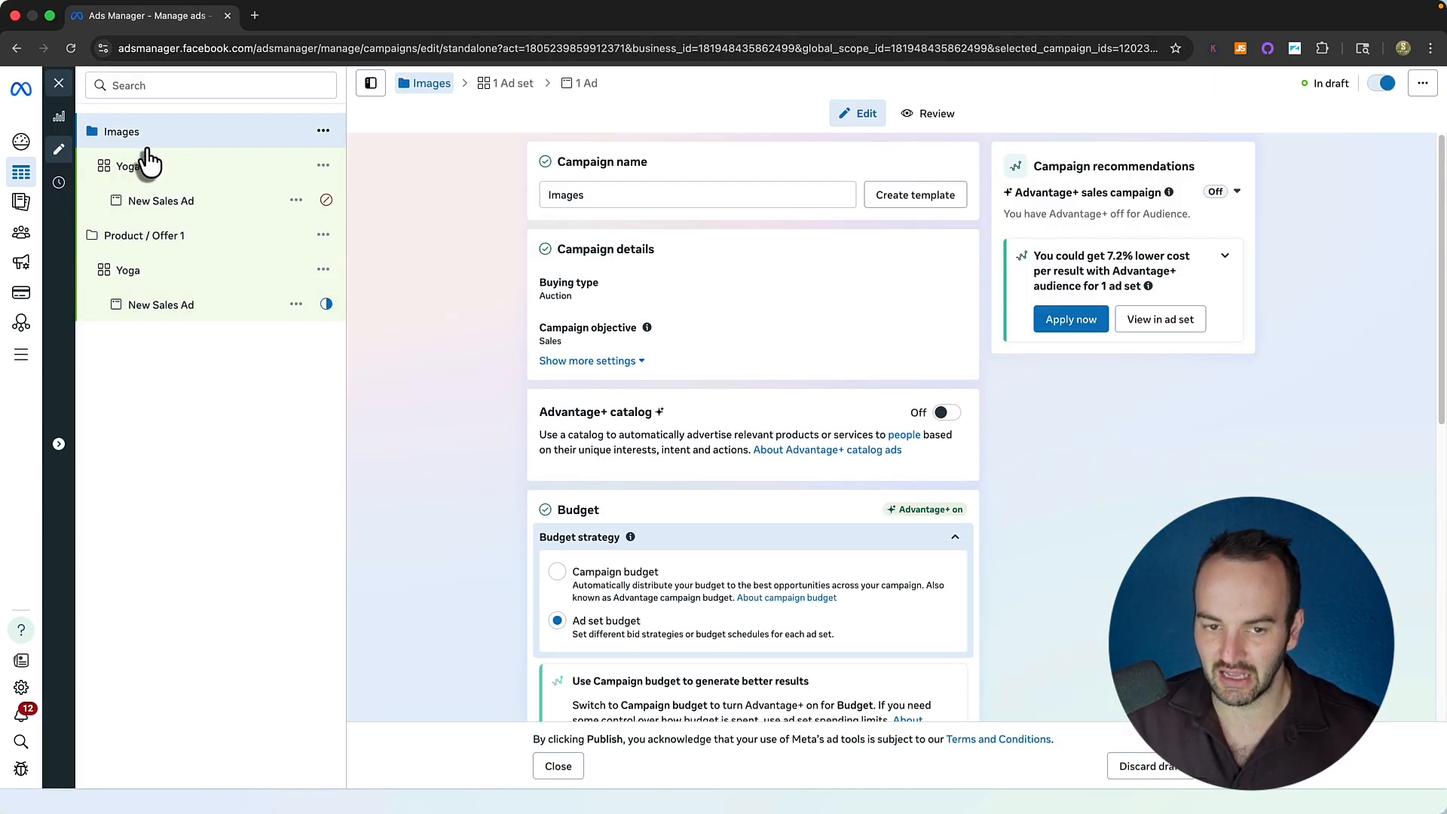
click(596, 195)
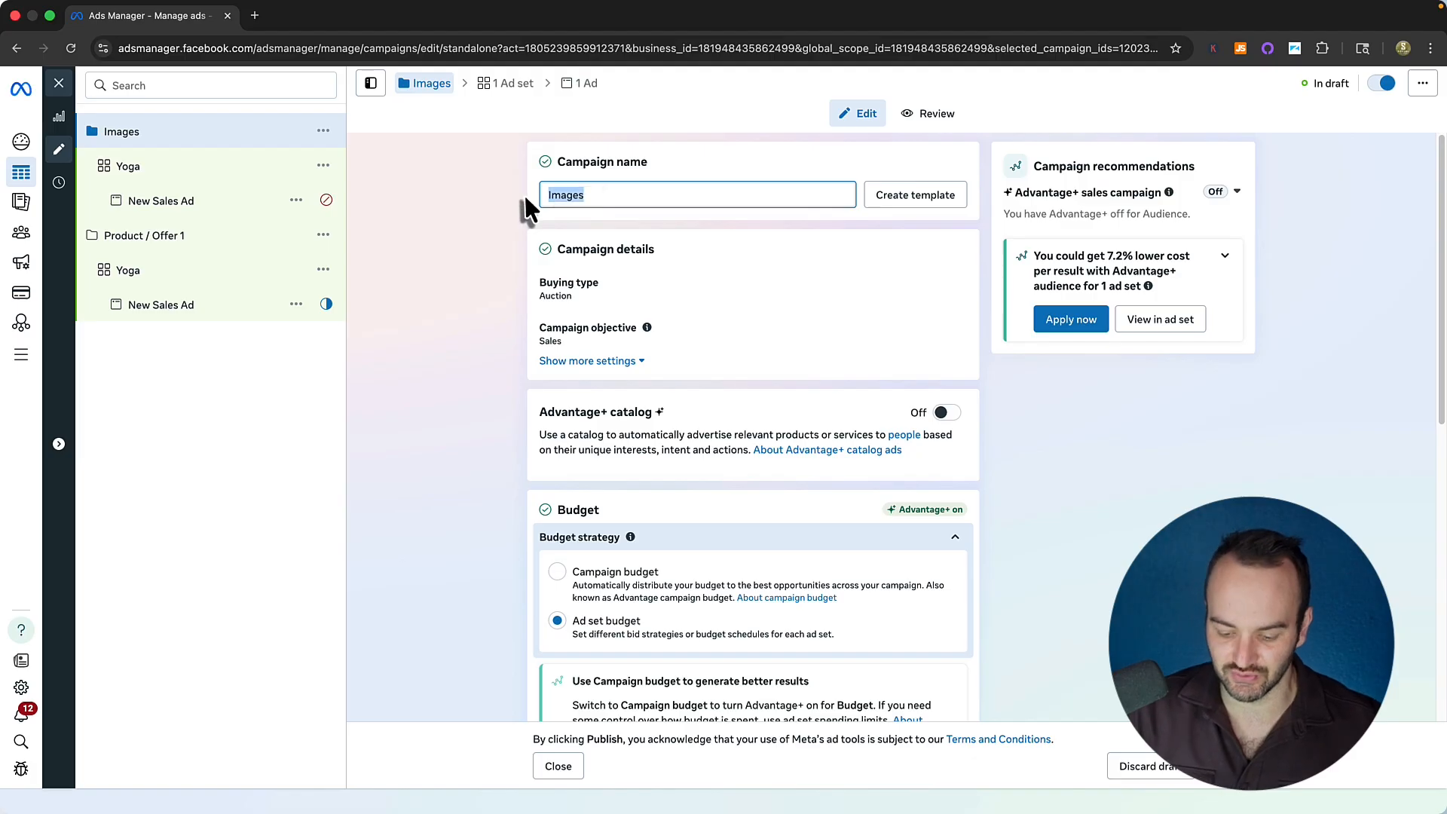
text(Product )
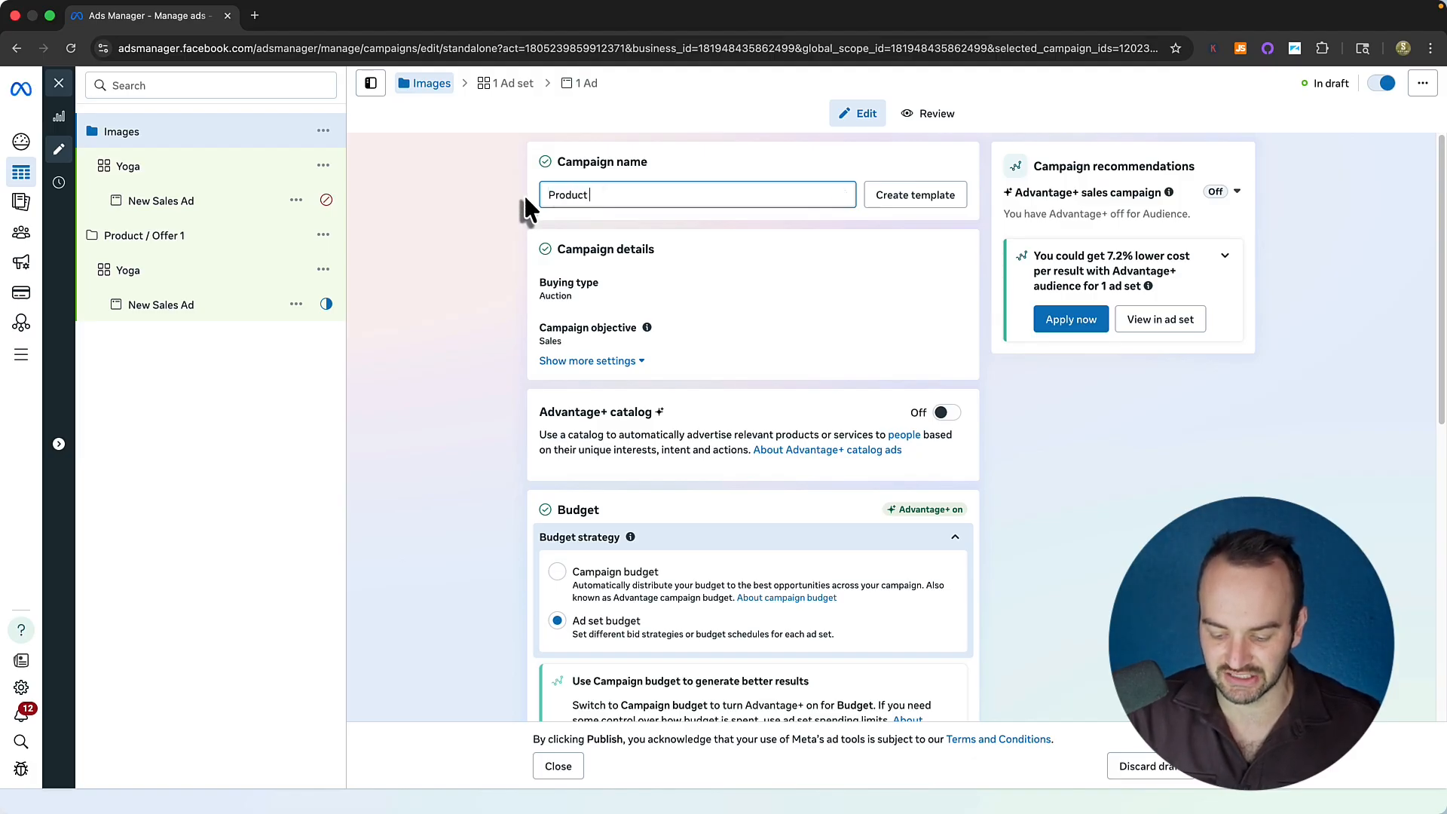
text(/ Offer 2)
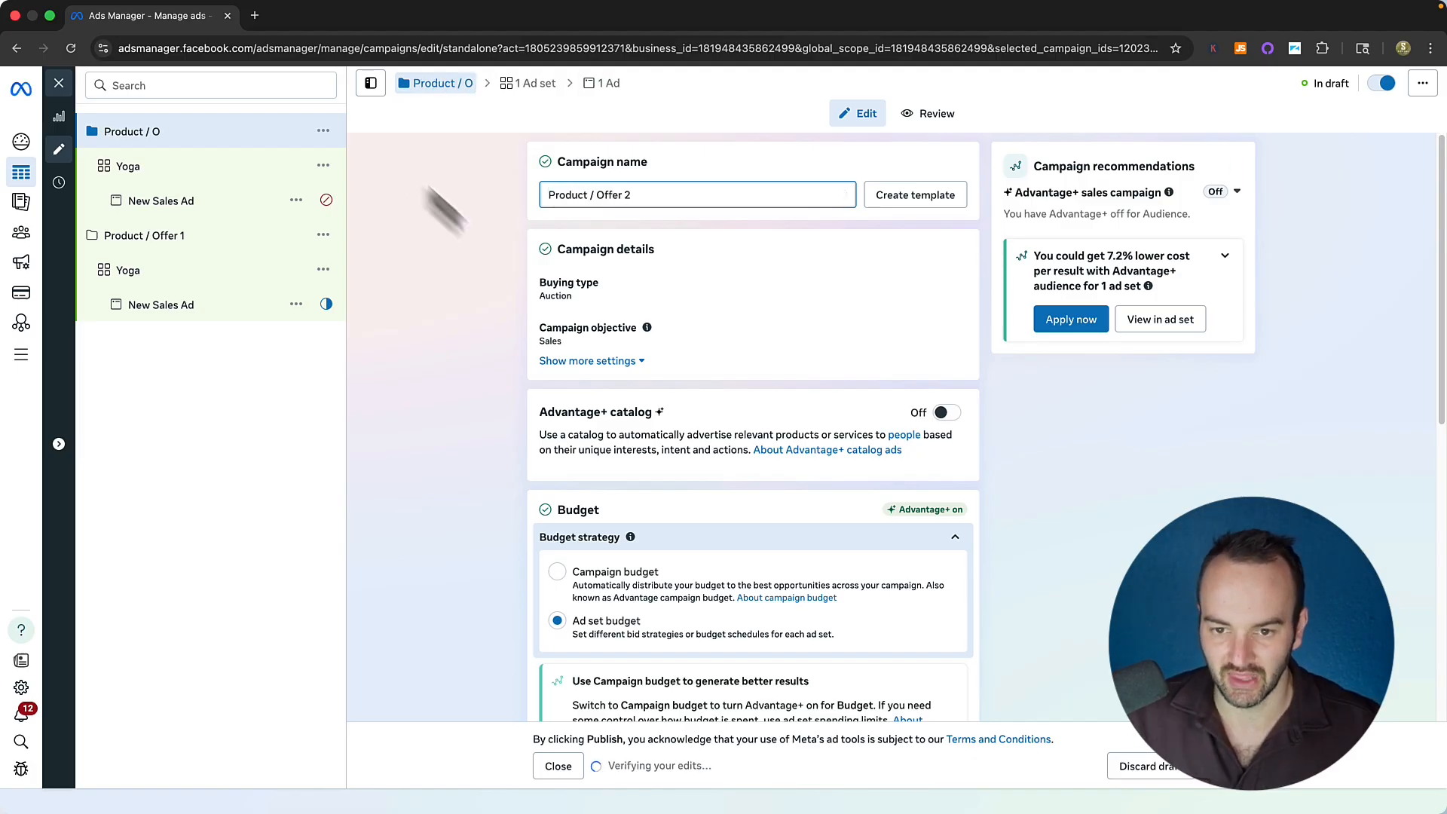
click(480, 226)
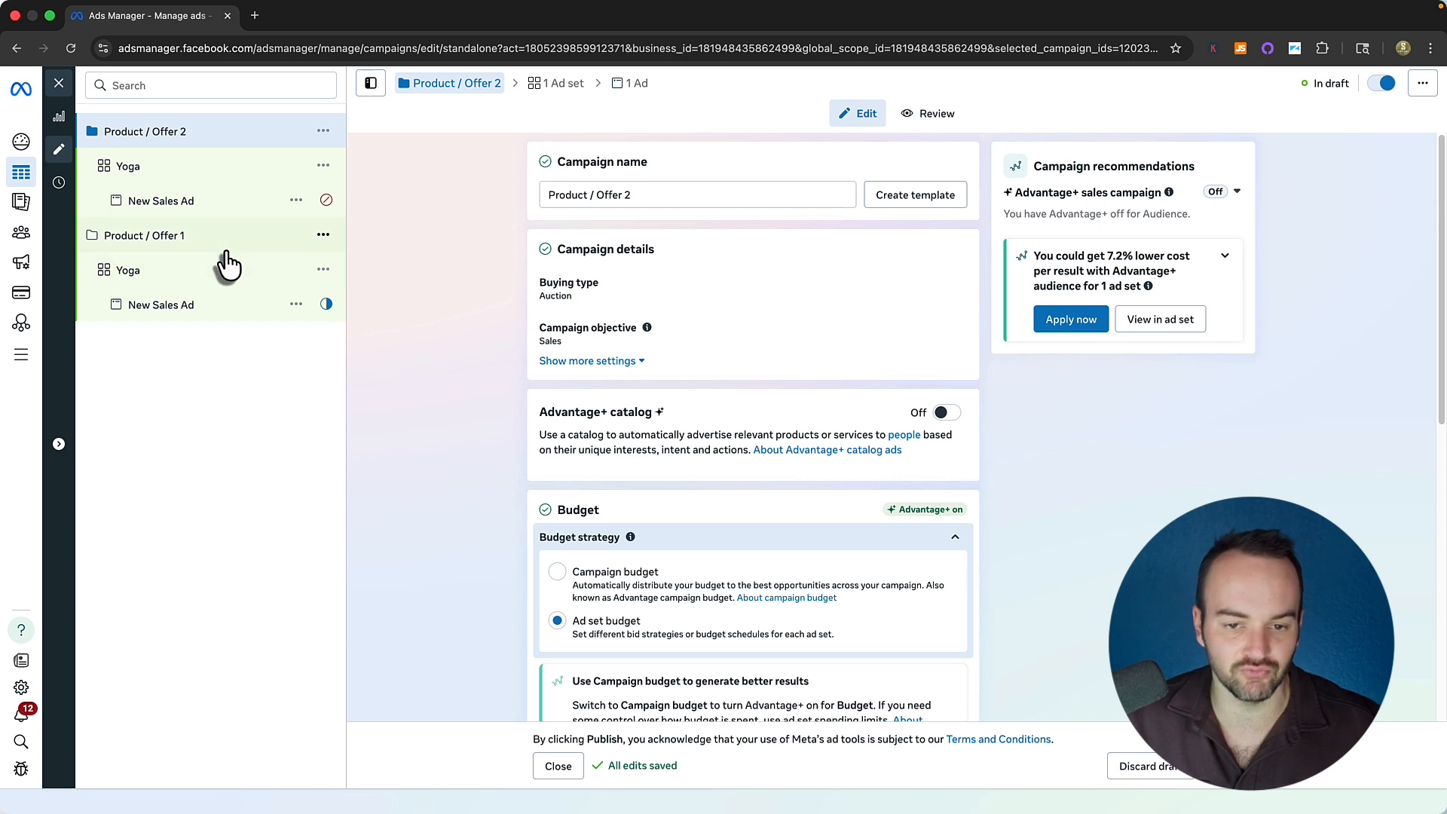
click(183, 245)
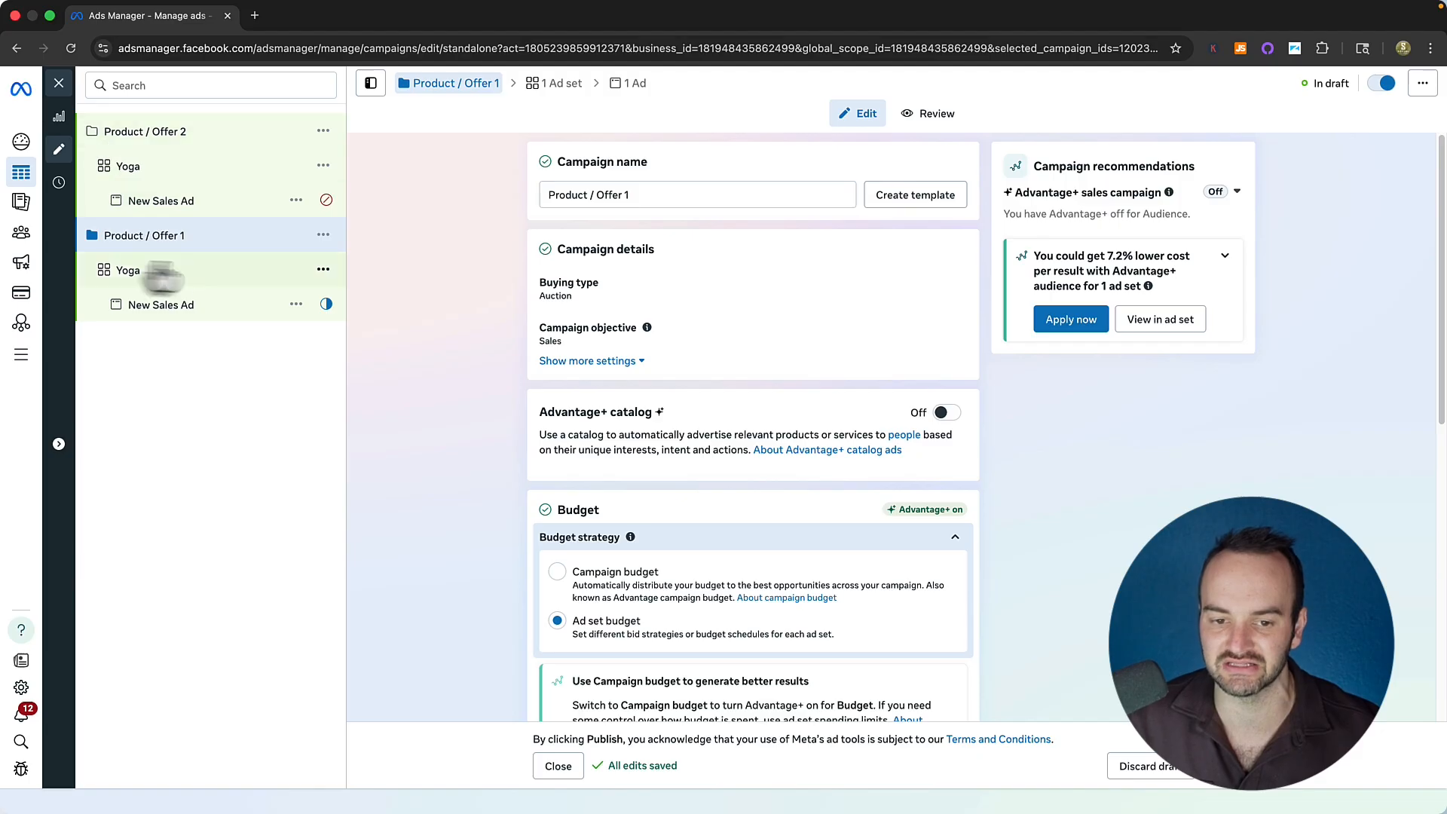
click(132, 273)
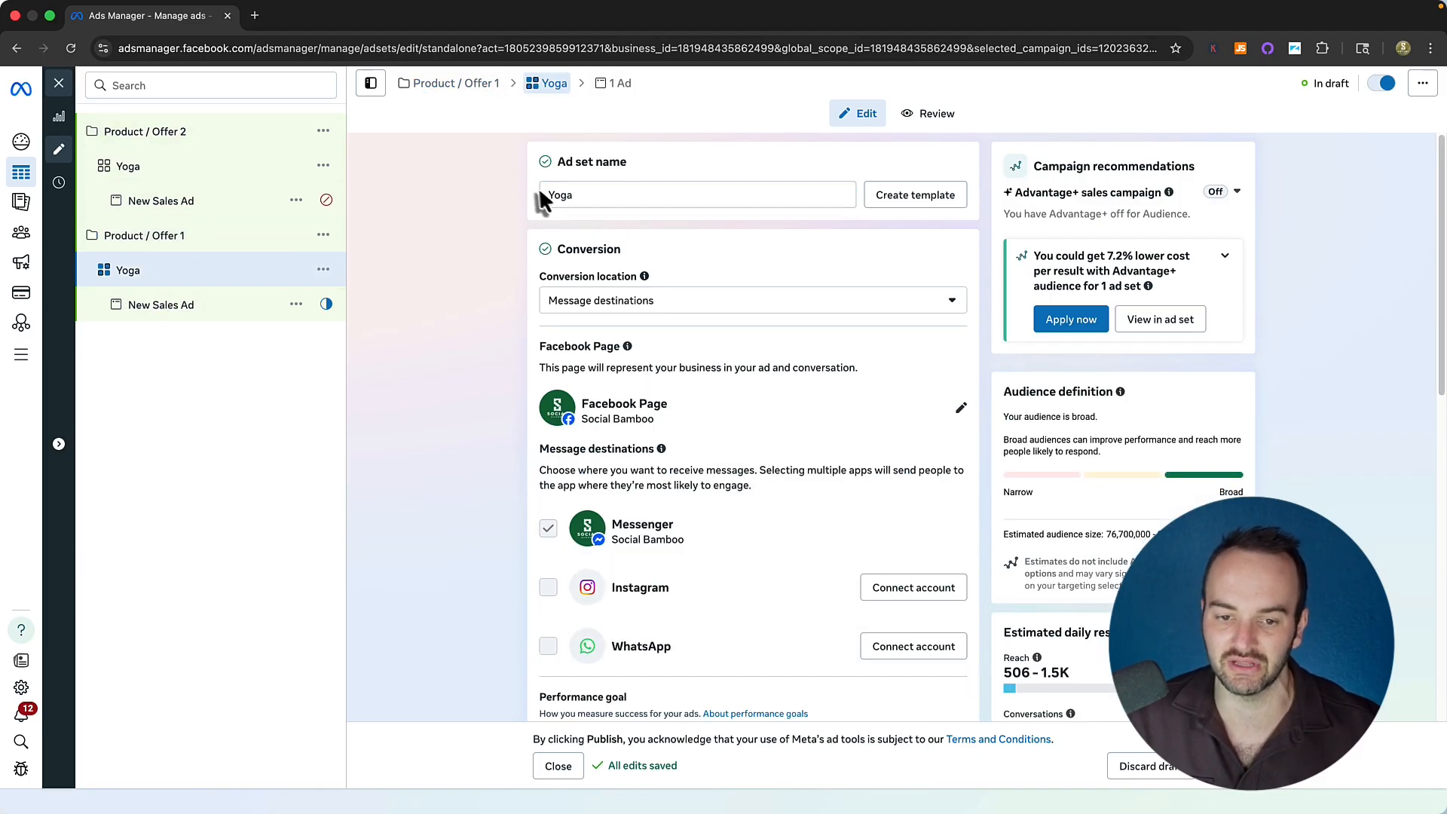
Replace the Yoga ad set name with 'U.S. - 18-65+' and commit it.
scroll(509, 355, down, 1)
scroll(511, 354, down, 15)
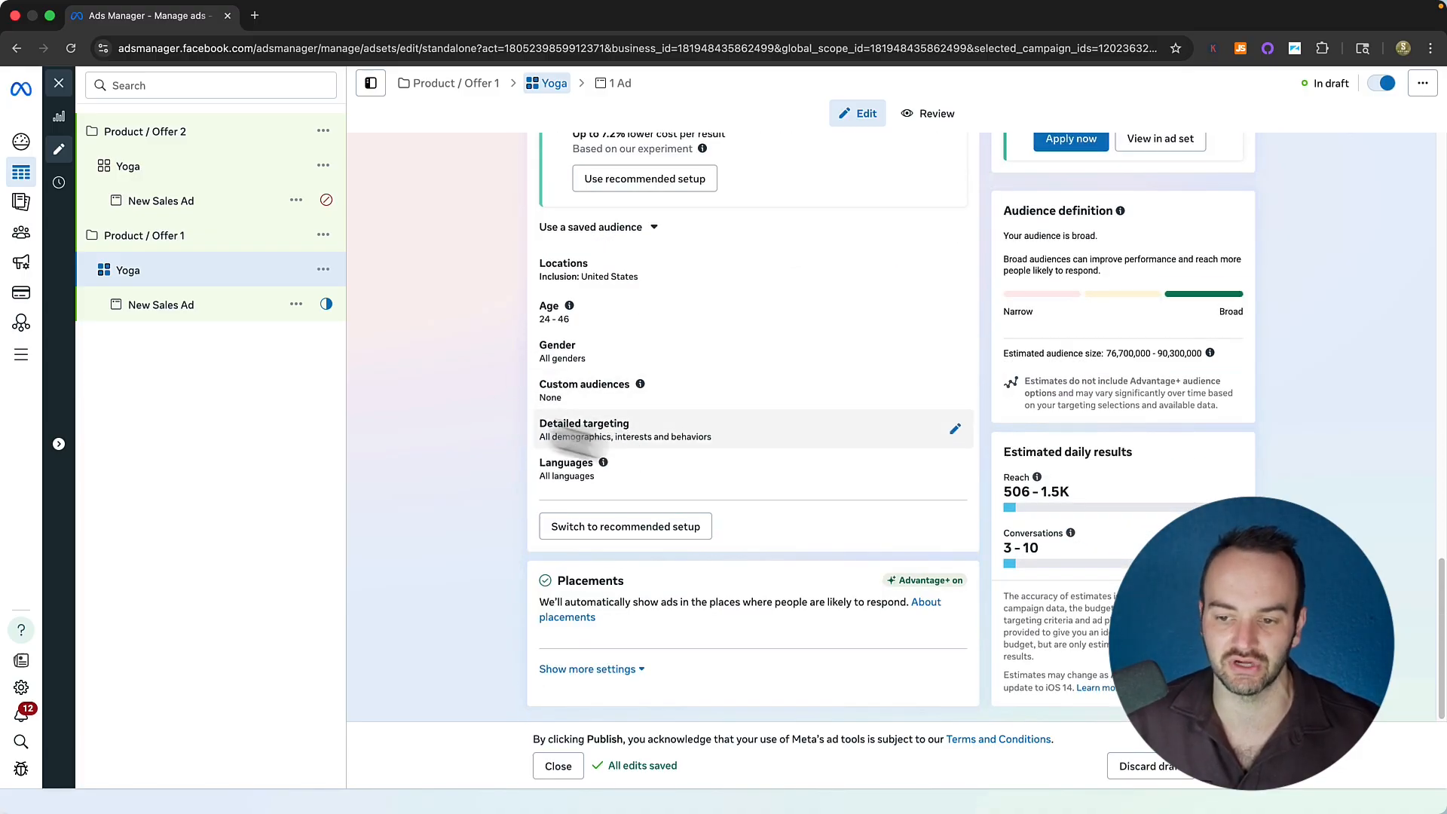
scroll(445, 377, up, 15)
drag(598, 194, 527, 201)
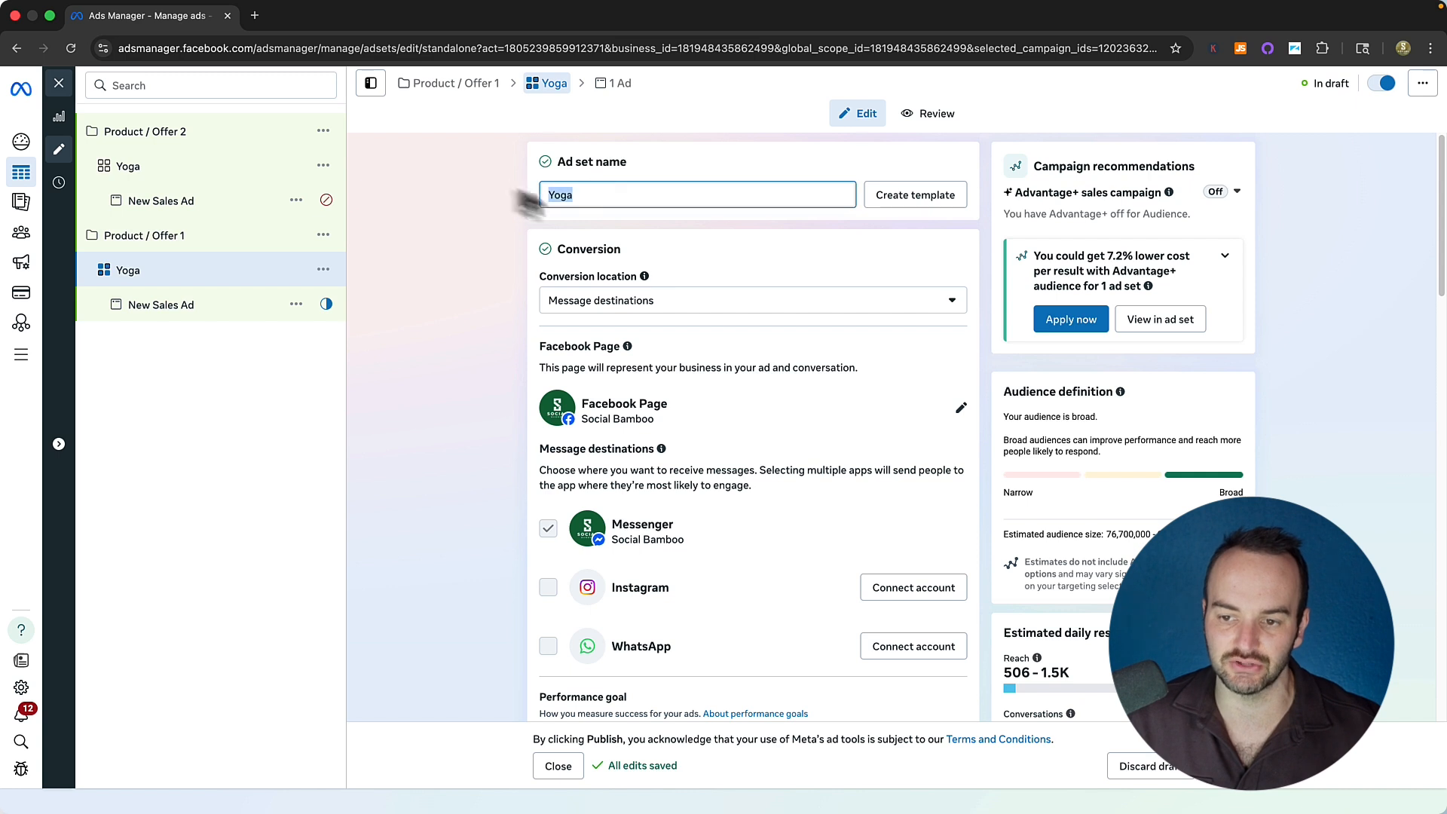
click(589, 195)
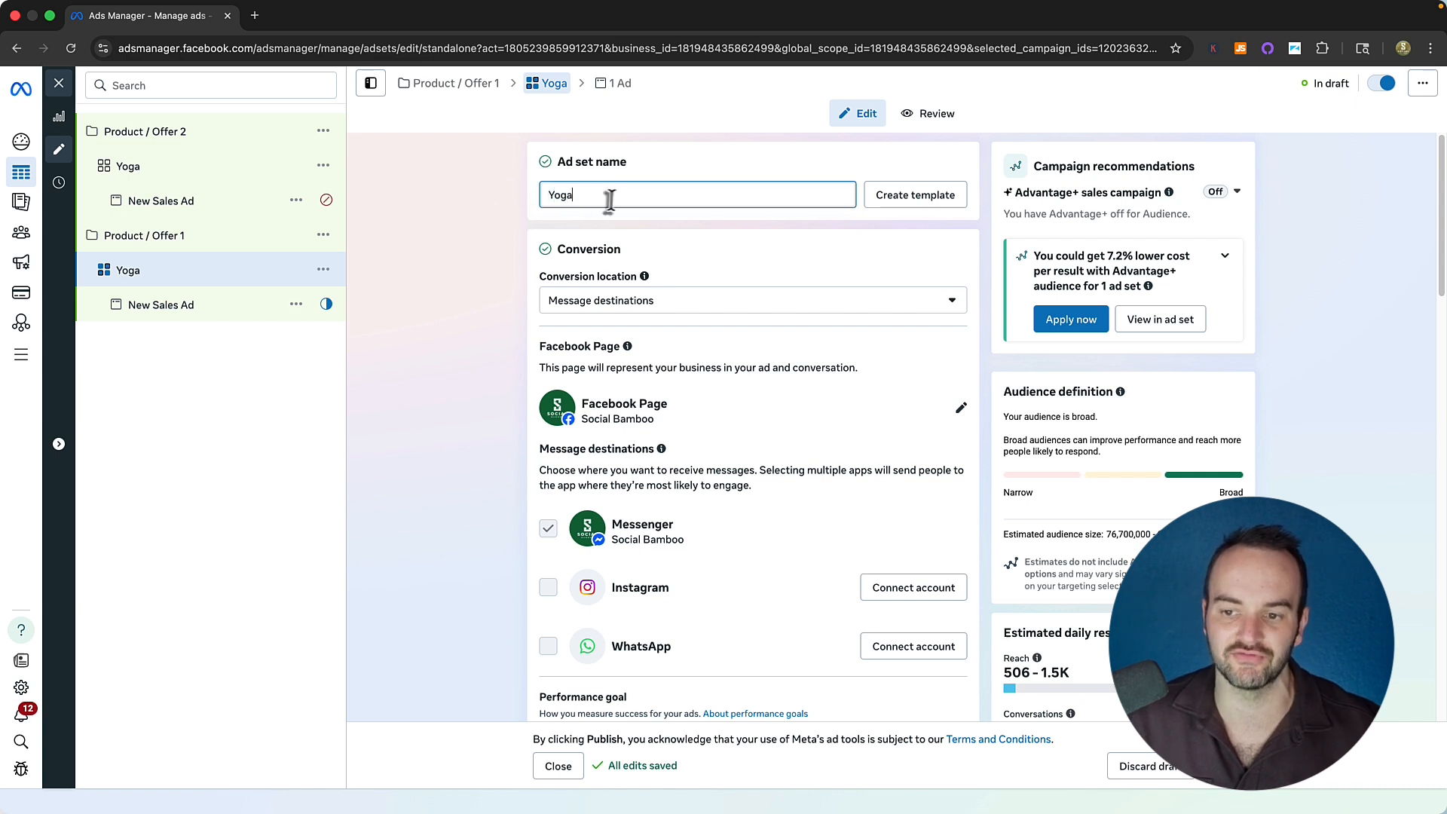
drag(607, 197, 524, 198)
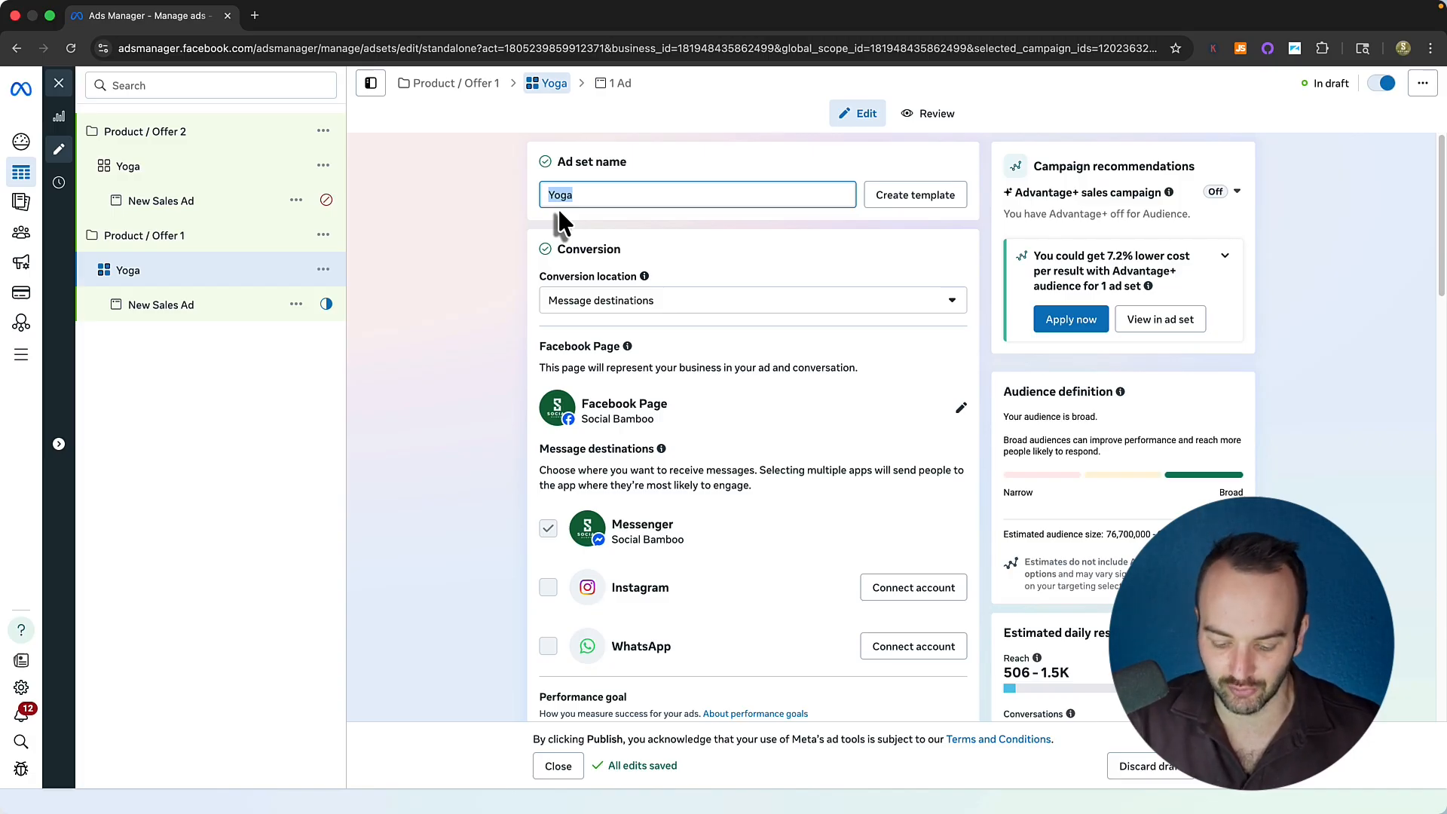
text(US)
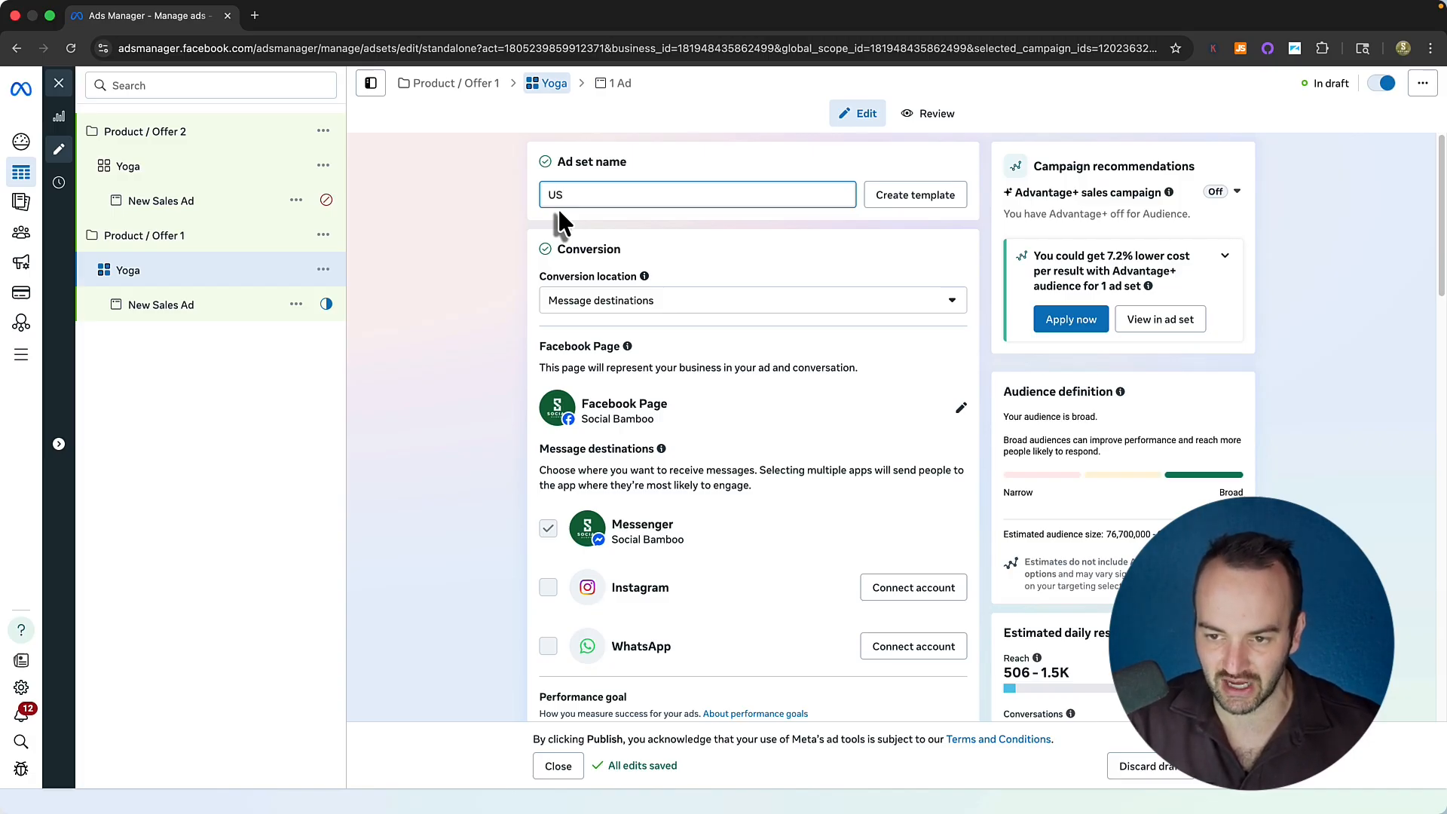
key(BackSpace)
text(.S. -)
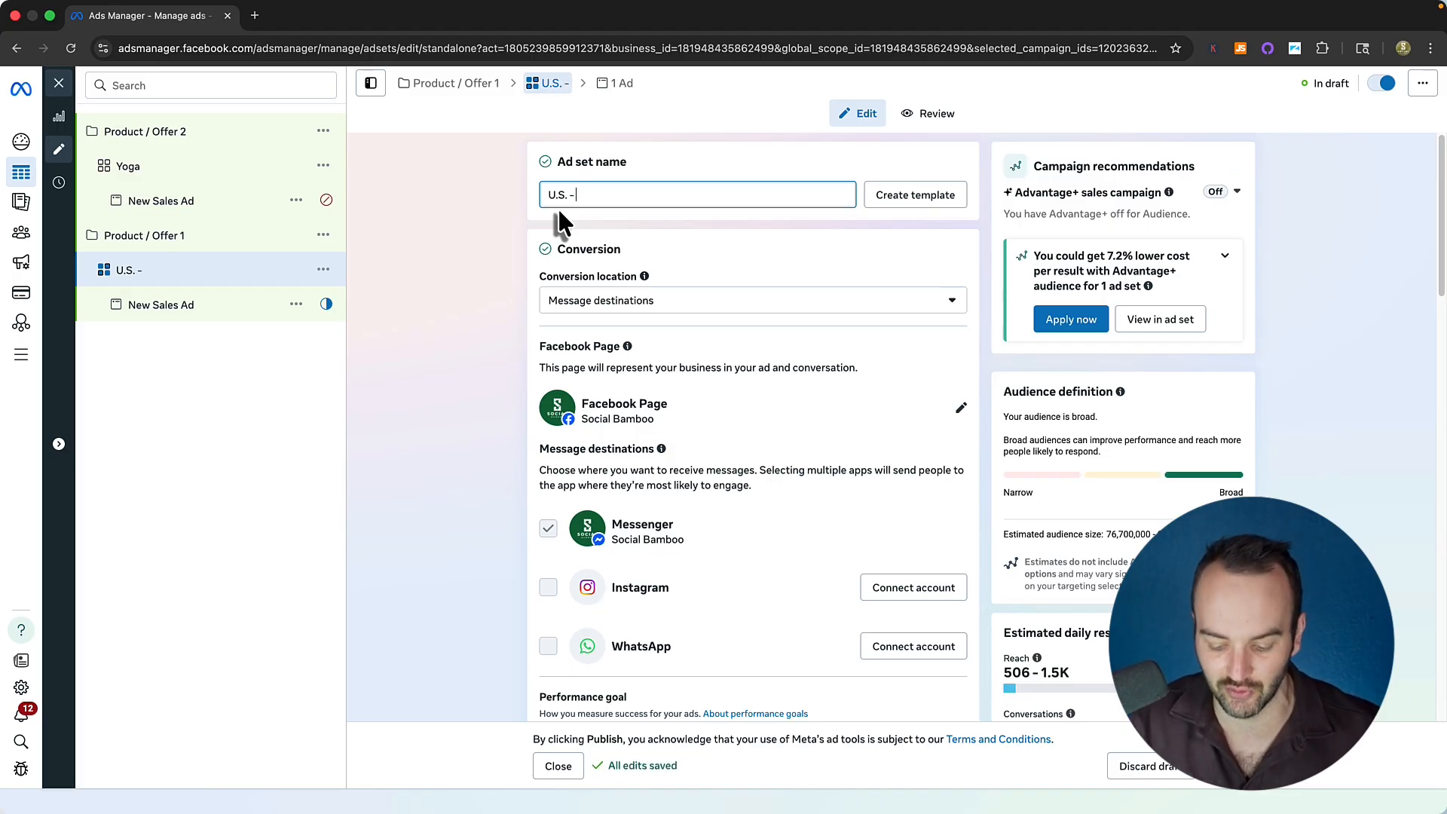
text(M)
key(BackSpace)
text(W)
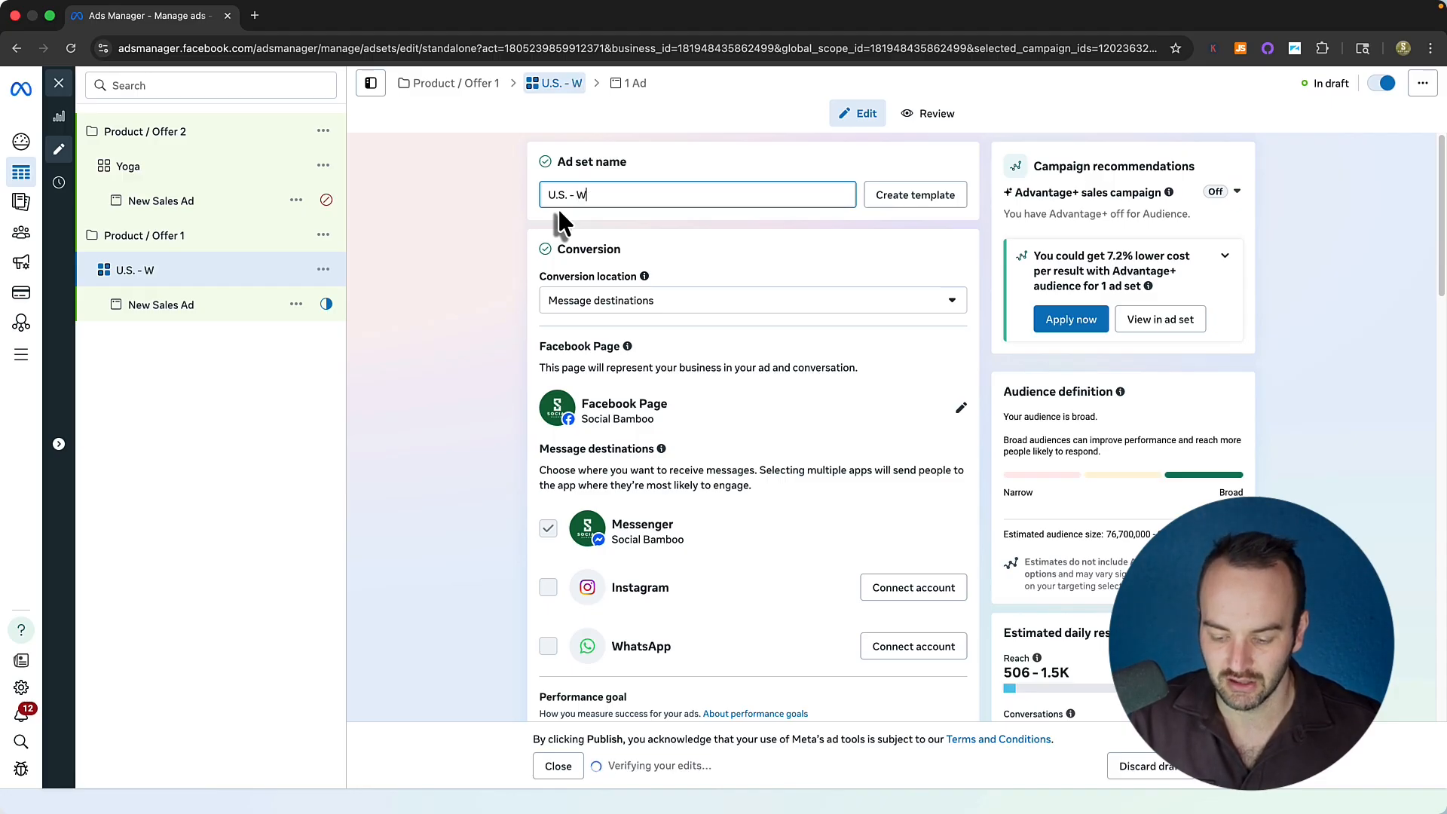
key(BackSpace)
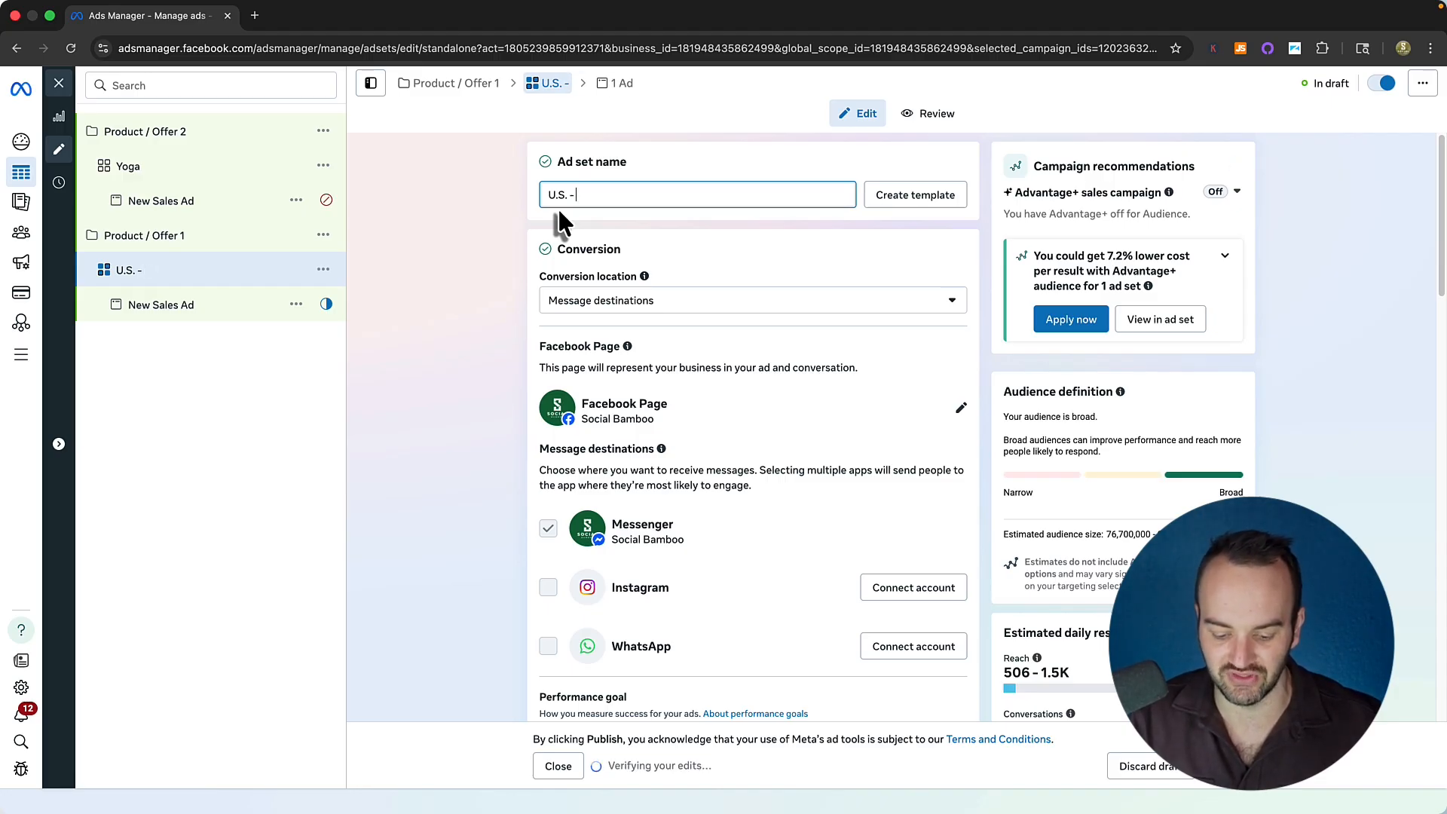
text(1)
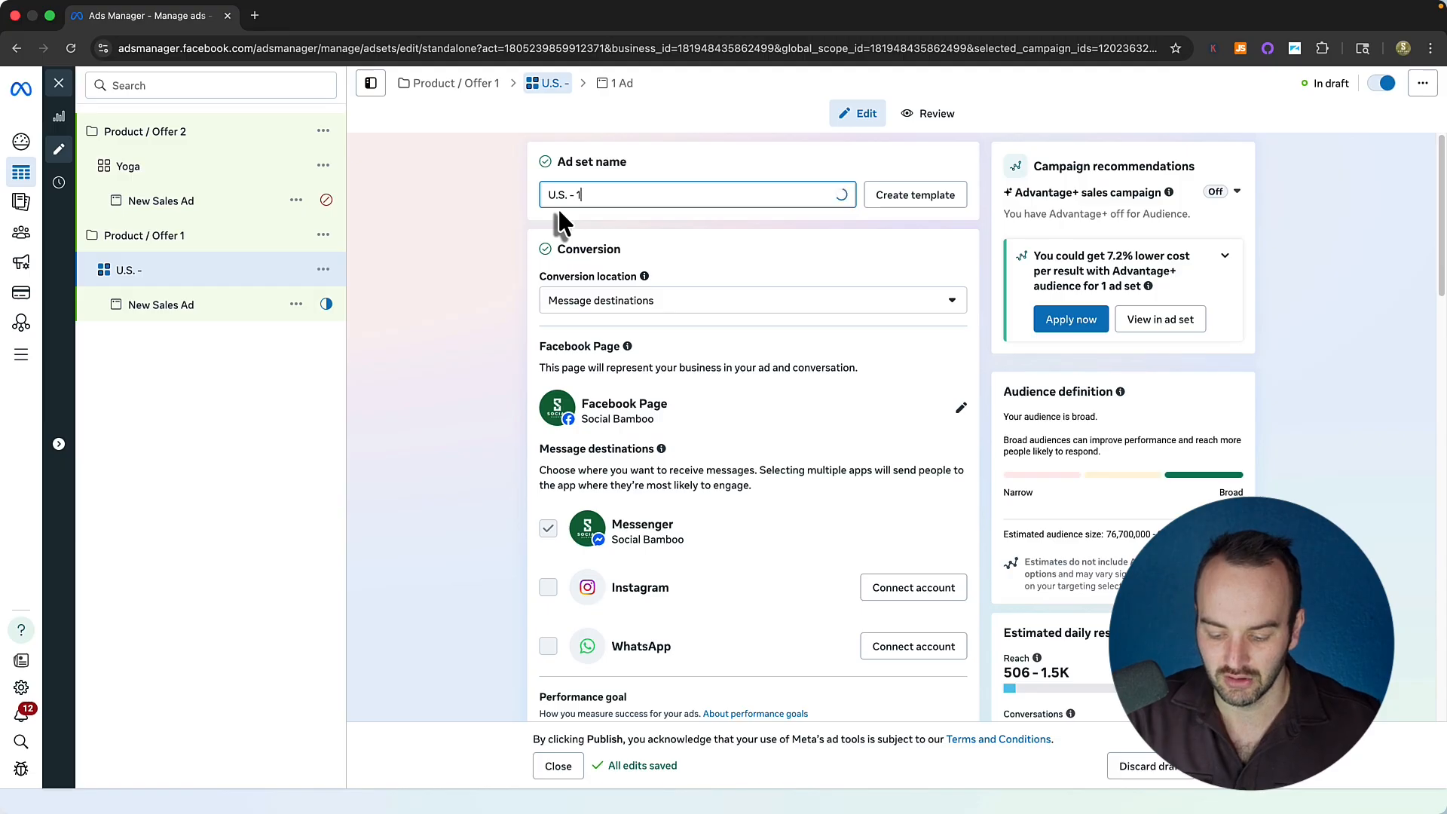
text(8-65+)
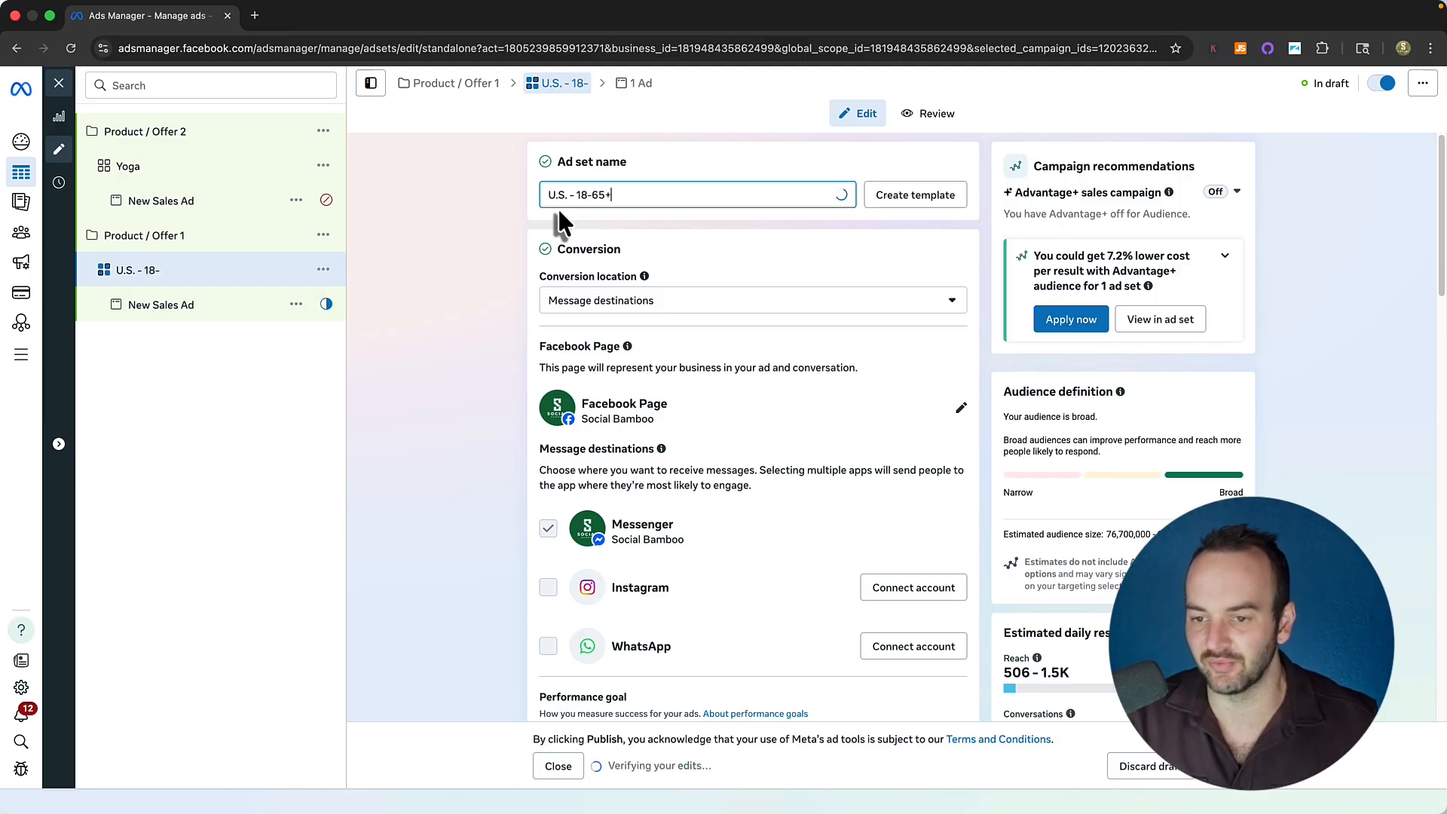
click(467, 247)
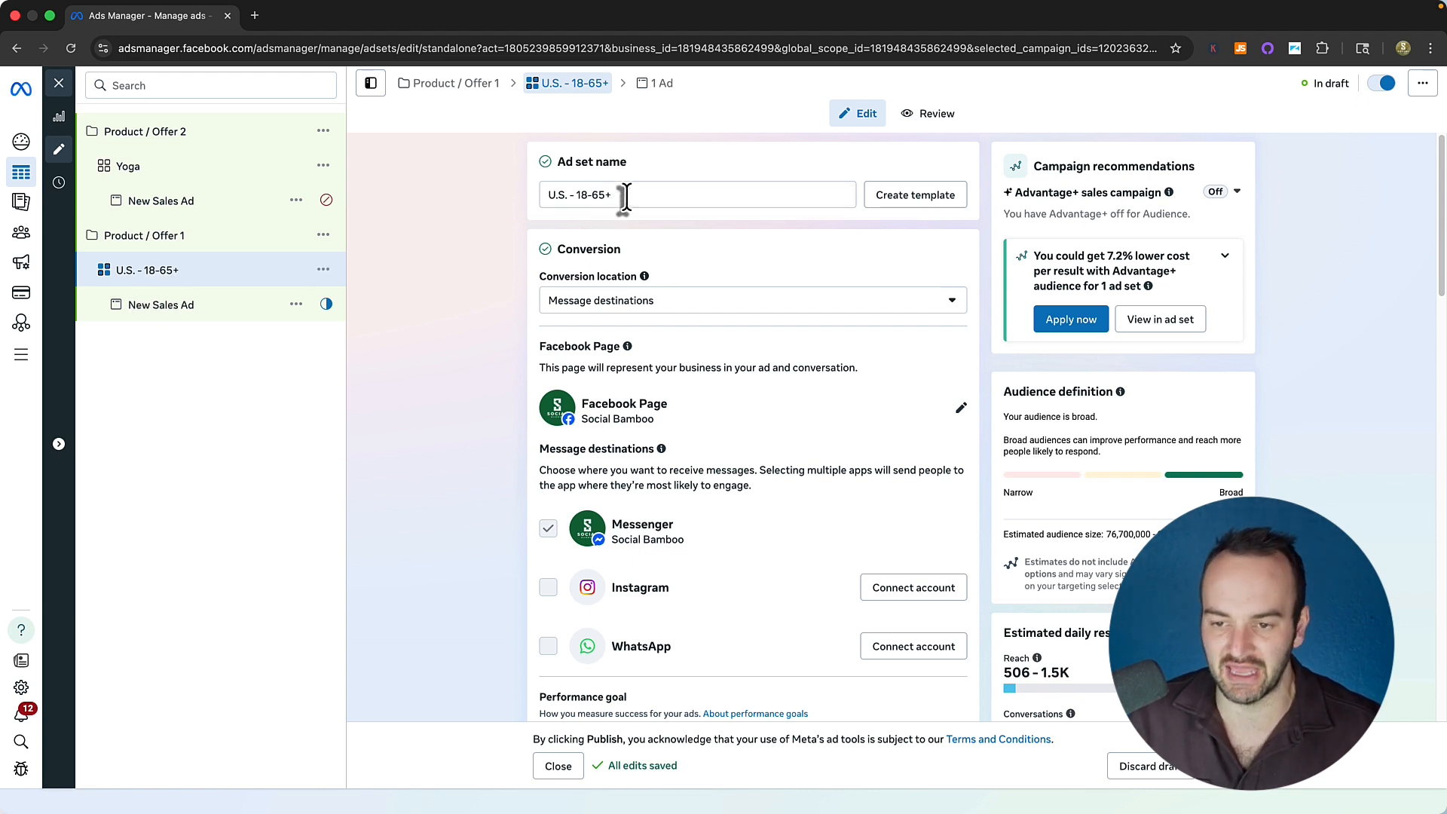
drag(633, 194, 520, 194)
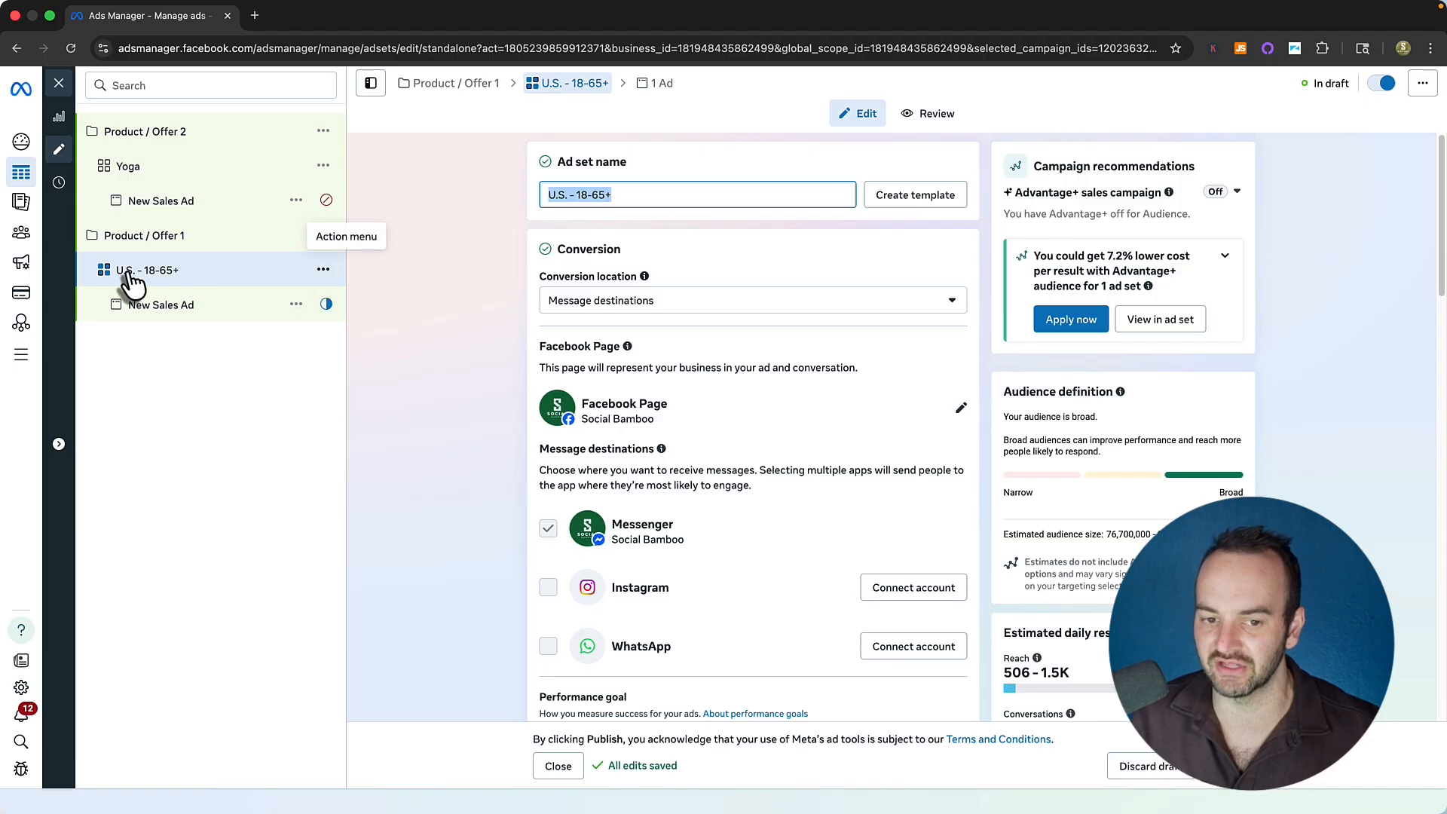
Quick-duplicate the U.S. ad set, name the copy 'Australia' without the age range, then return to U.S.
click(322, 273)
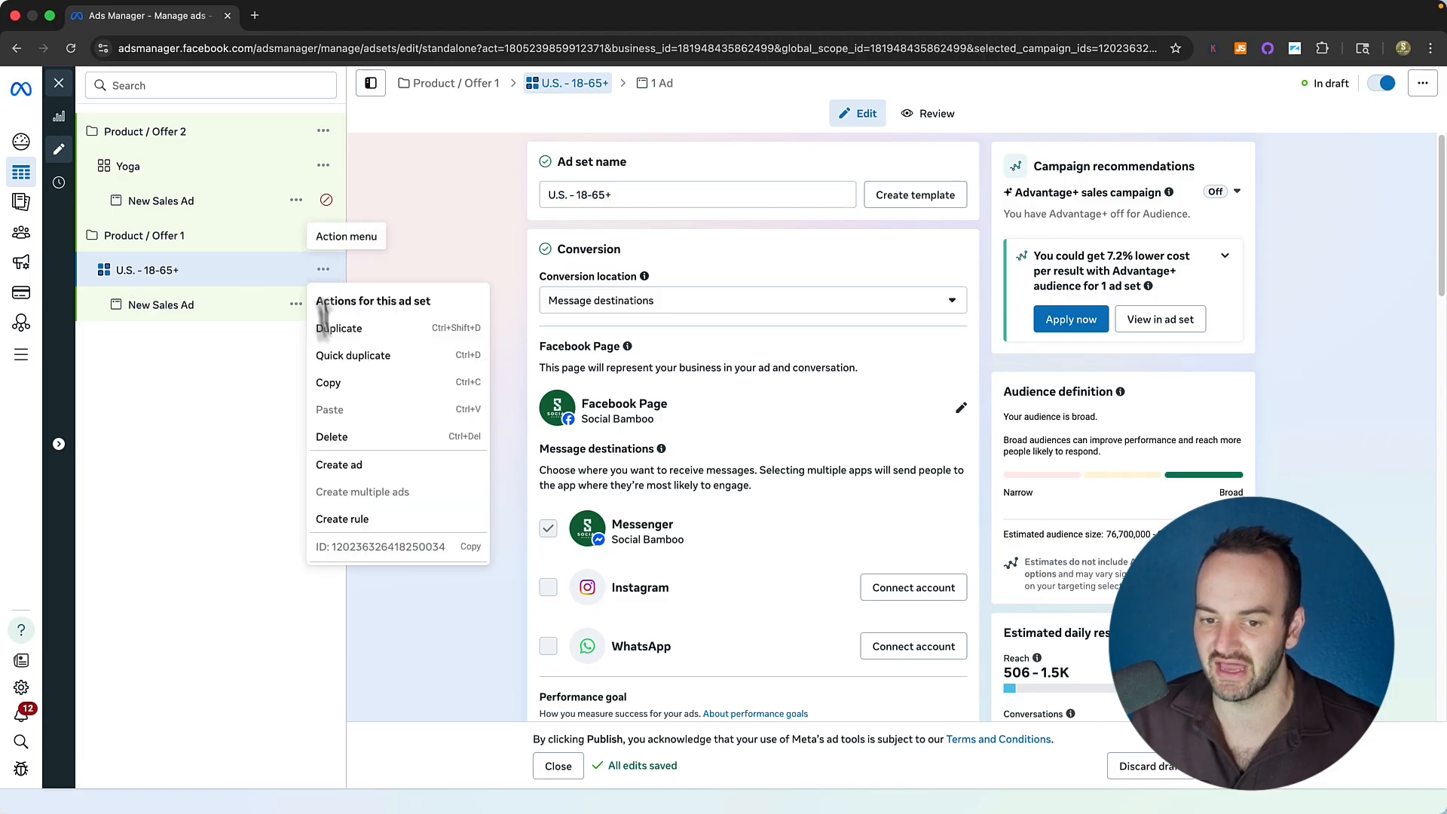
click(335, 444)
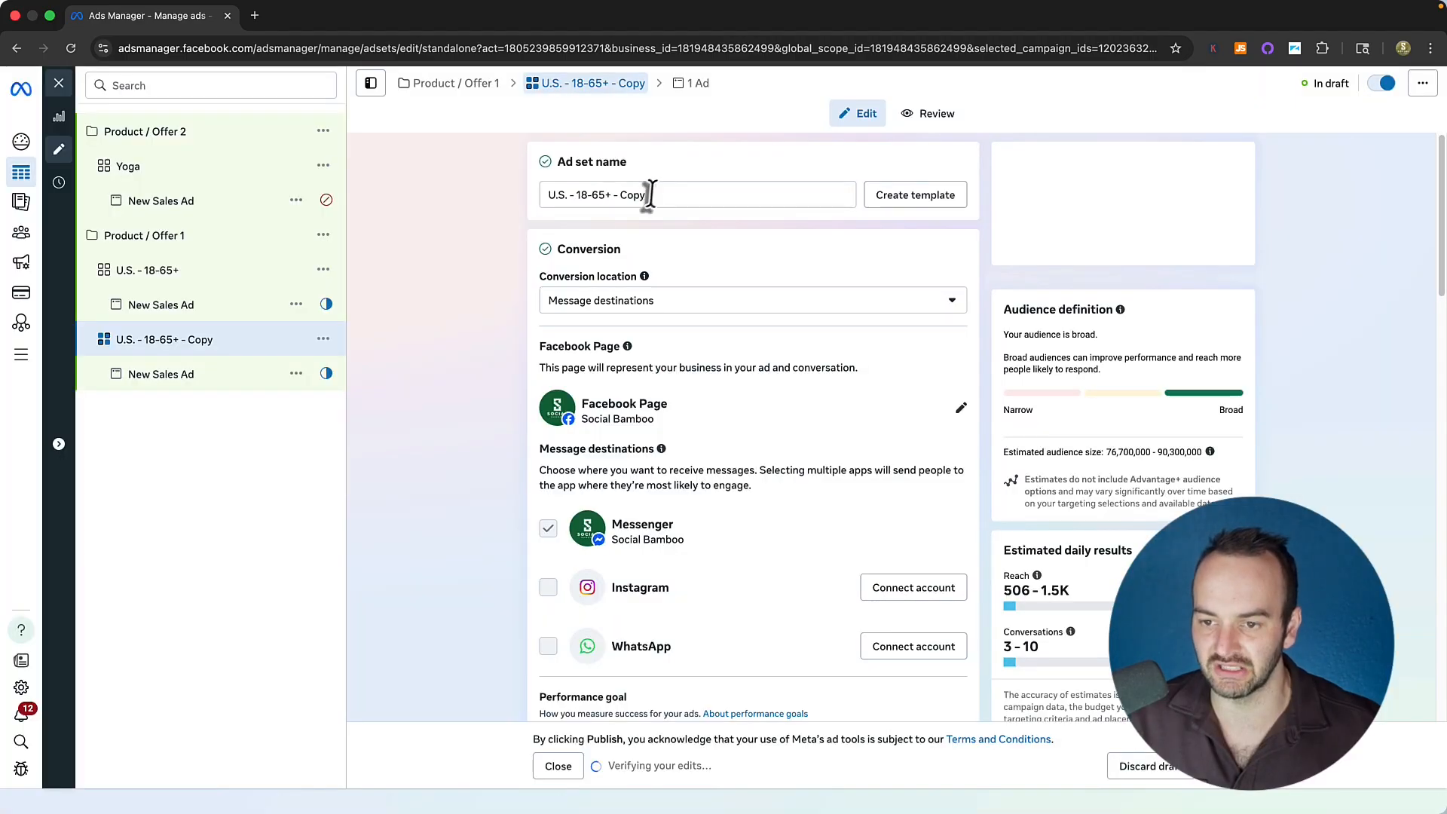
drag(653, 194, 452, 190)
text(Australia )
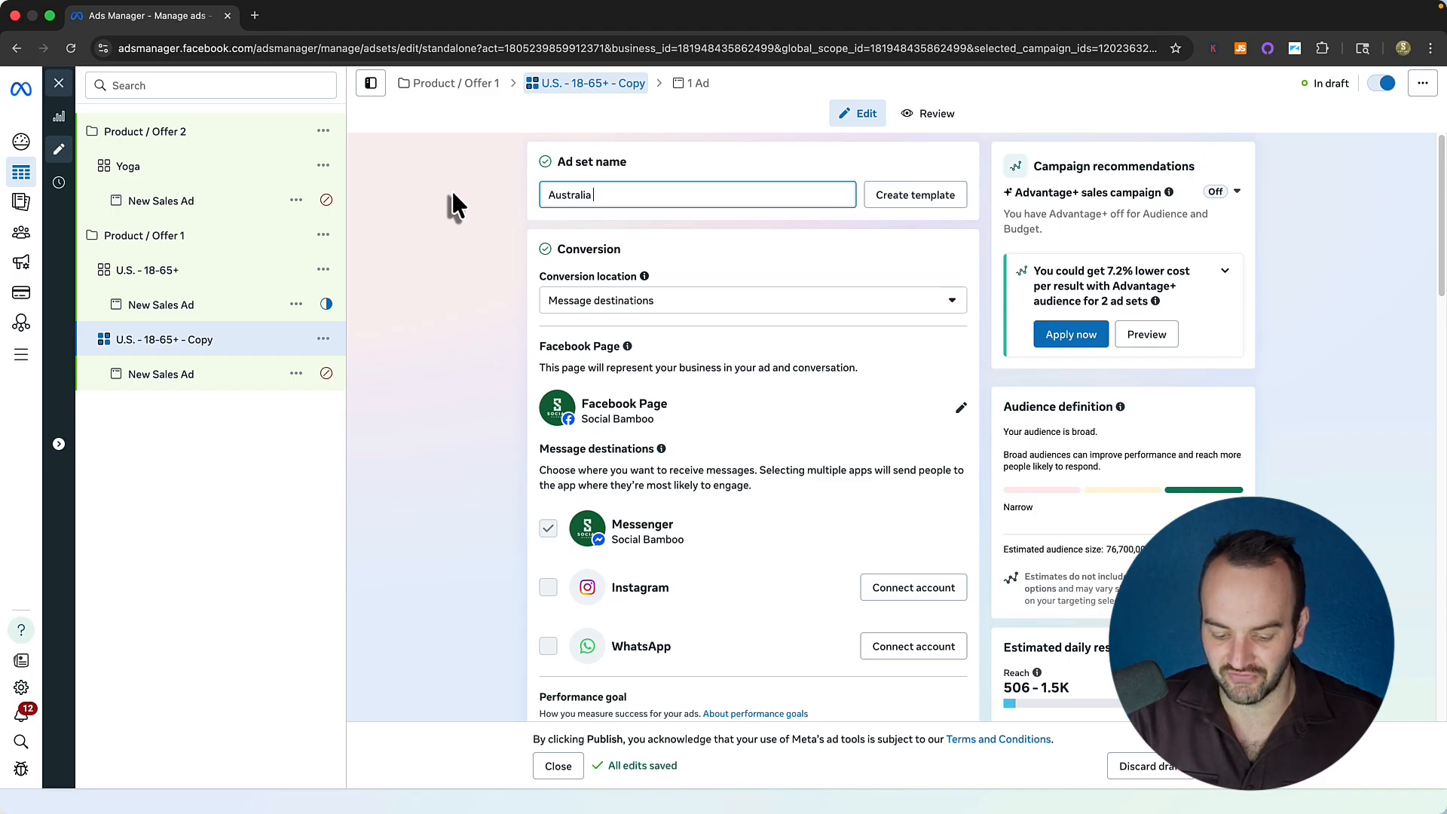
text(- 18-65+)
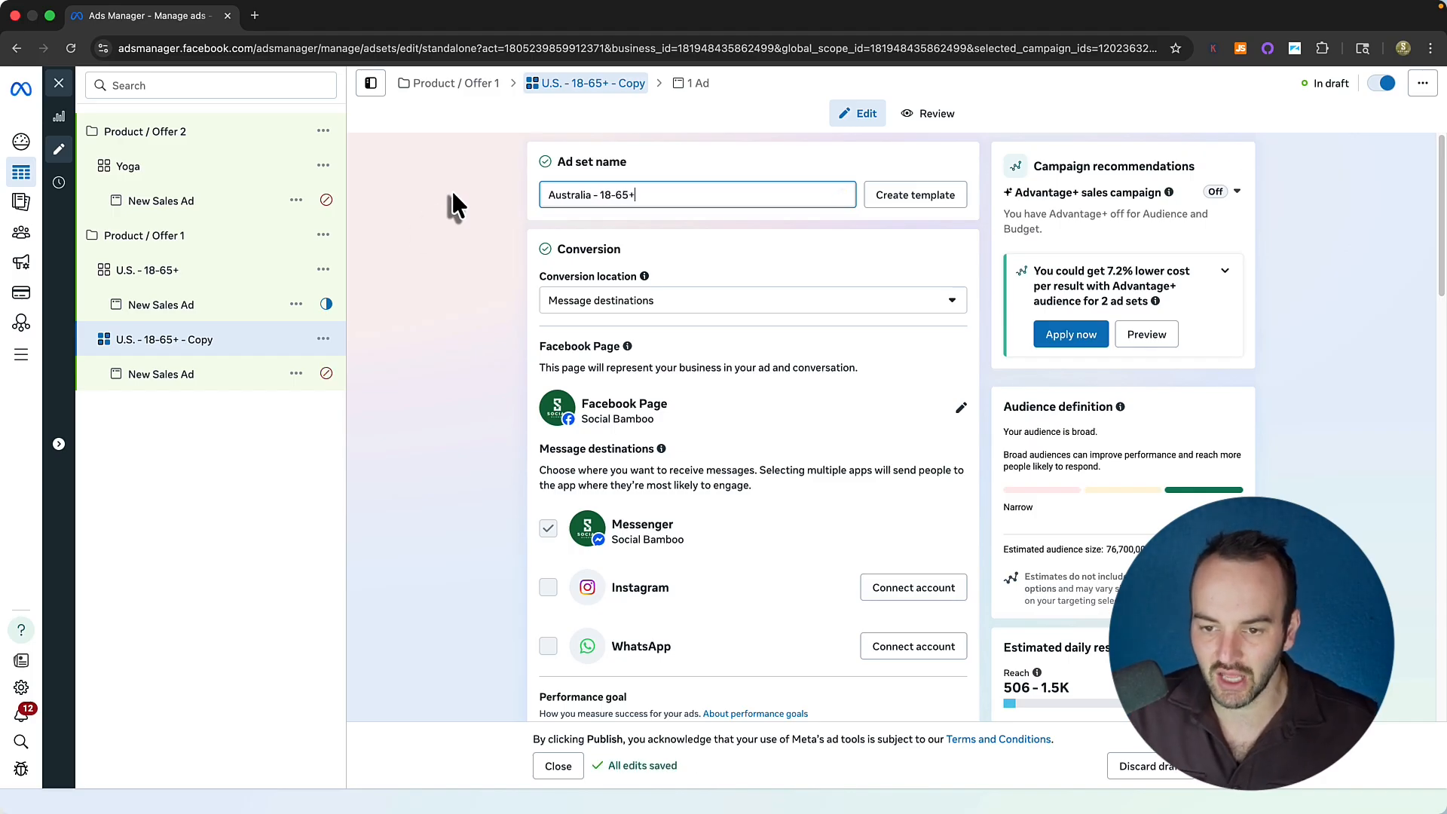
click(451, 189)
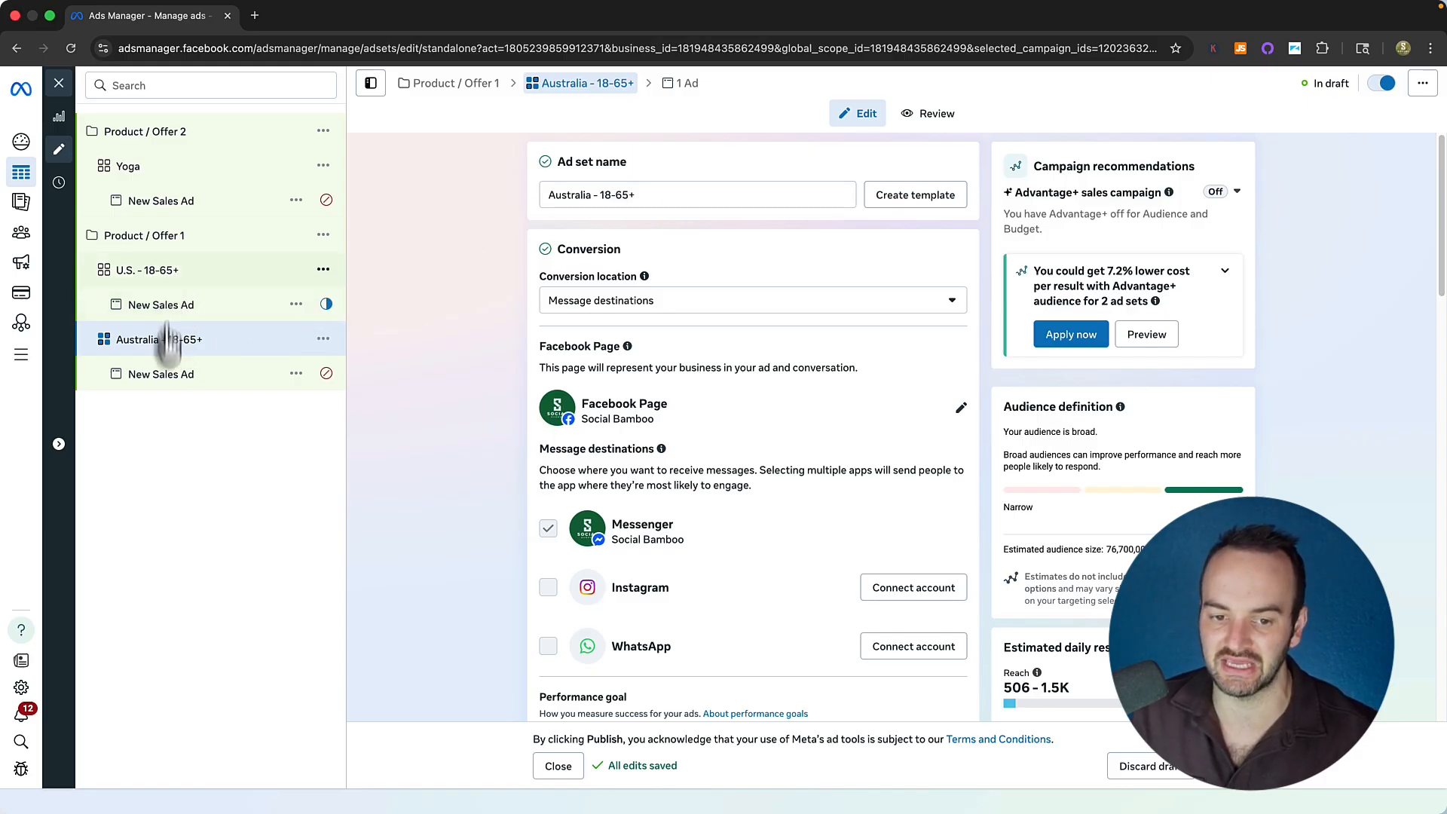
drag(654, 194, 588, 194)
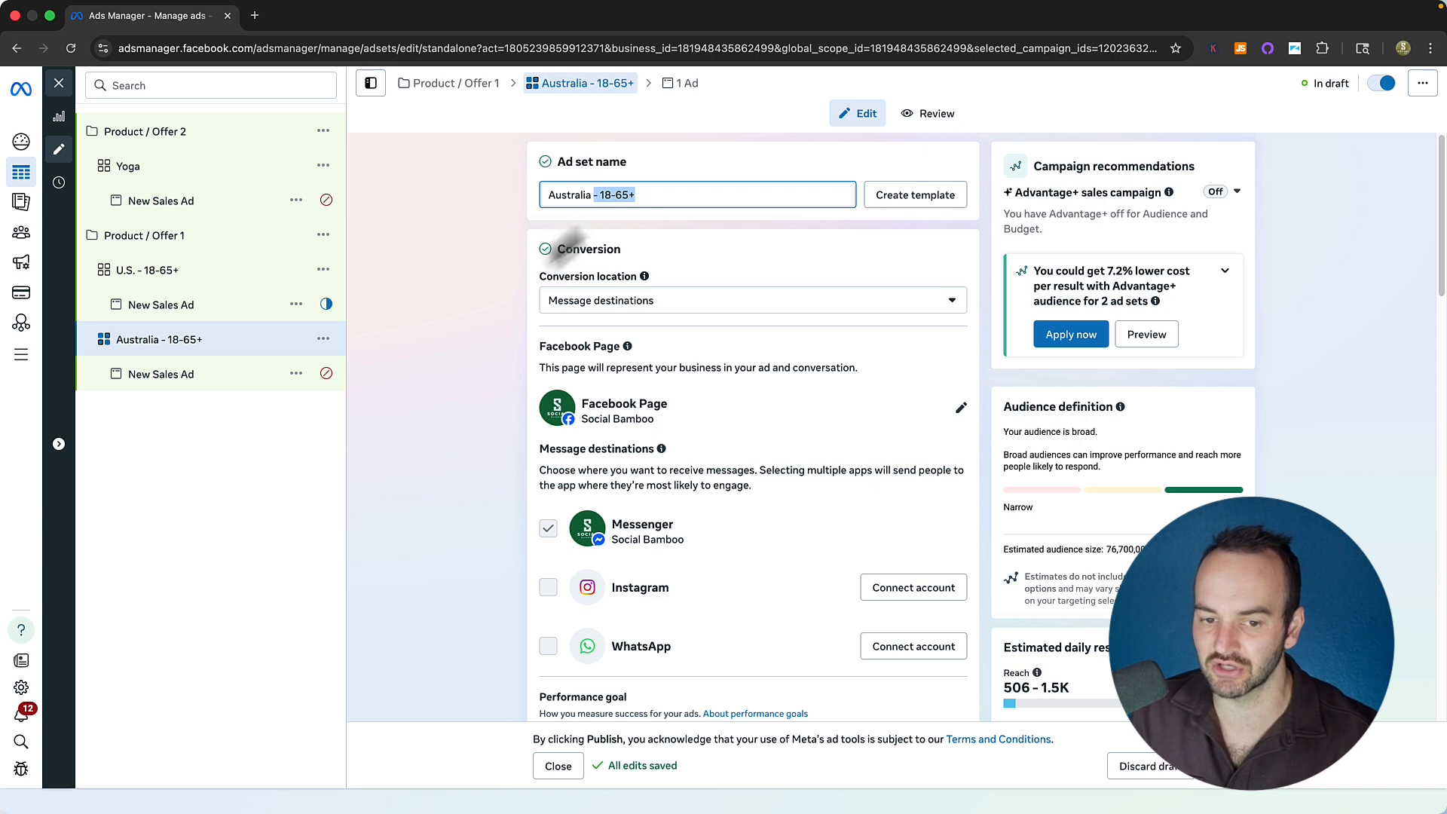
key(BackSpace)
click(128, 270)
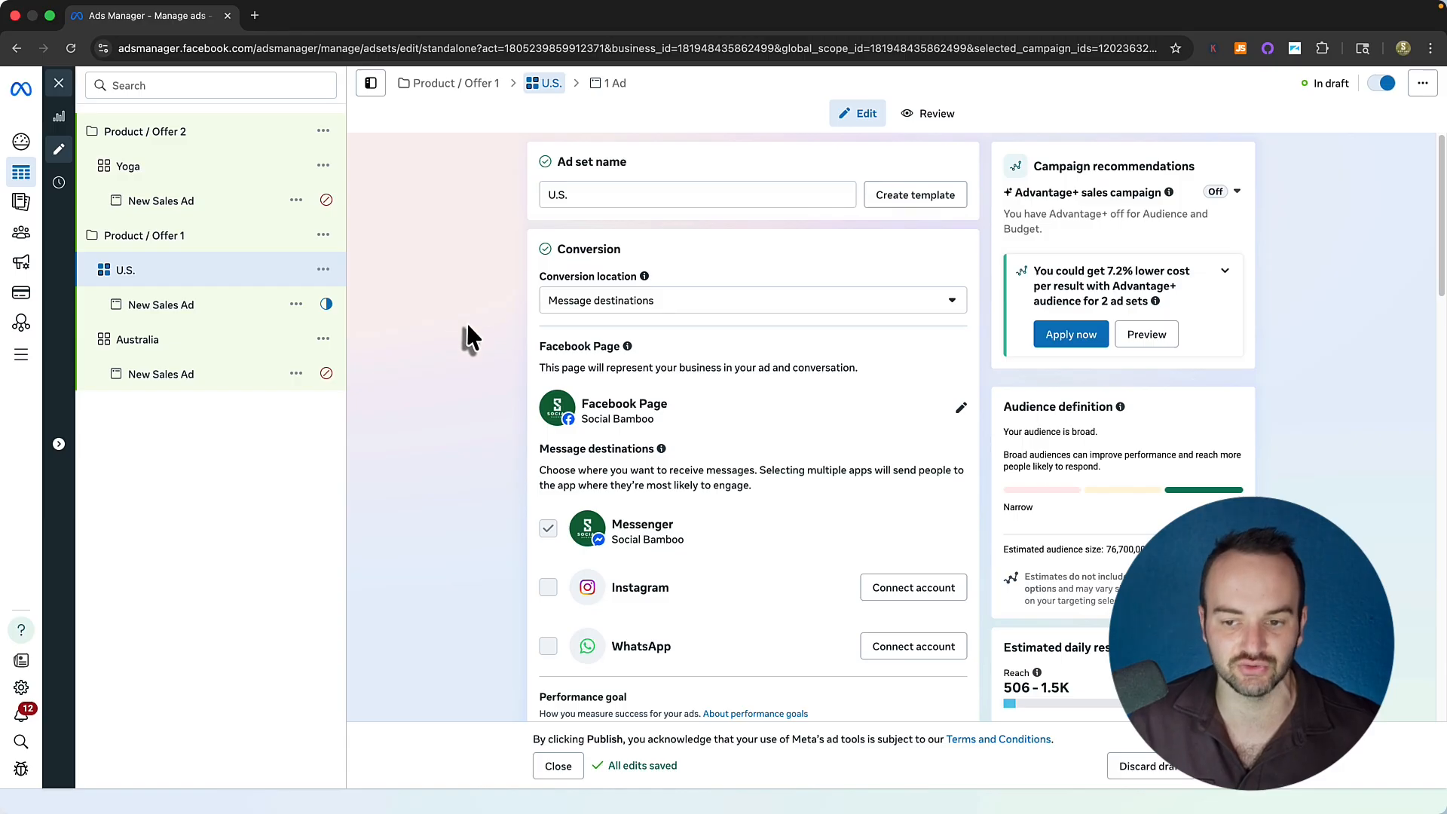
Check the U.S. audience (United States, ages 24–46, all genders, all languages), then open its New Sales Ad.
scroll(492, 434, down, 10)
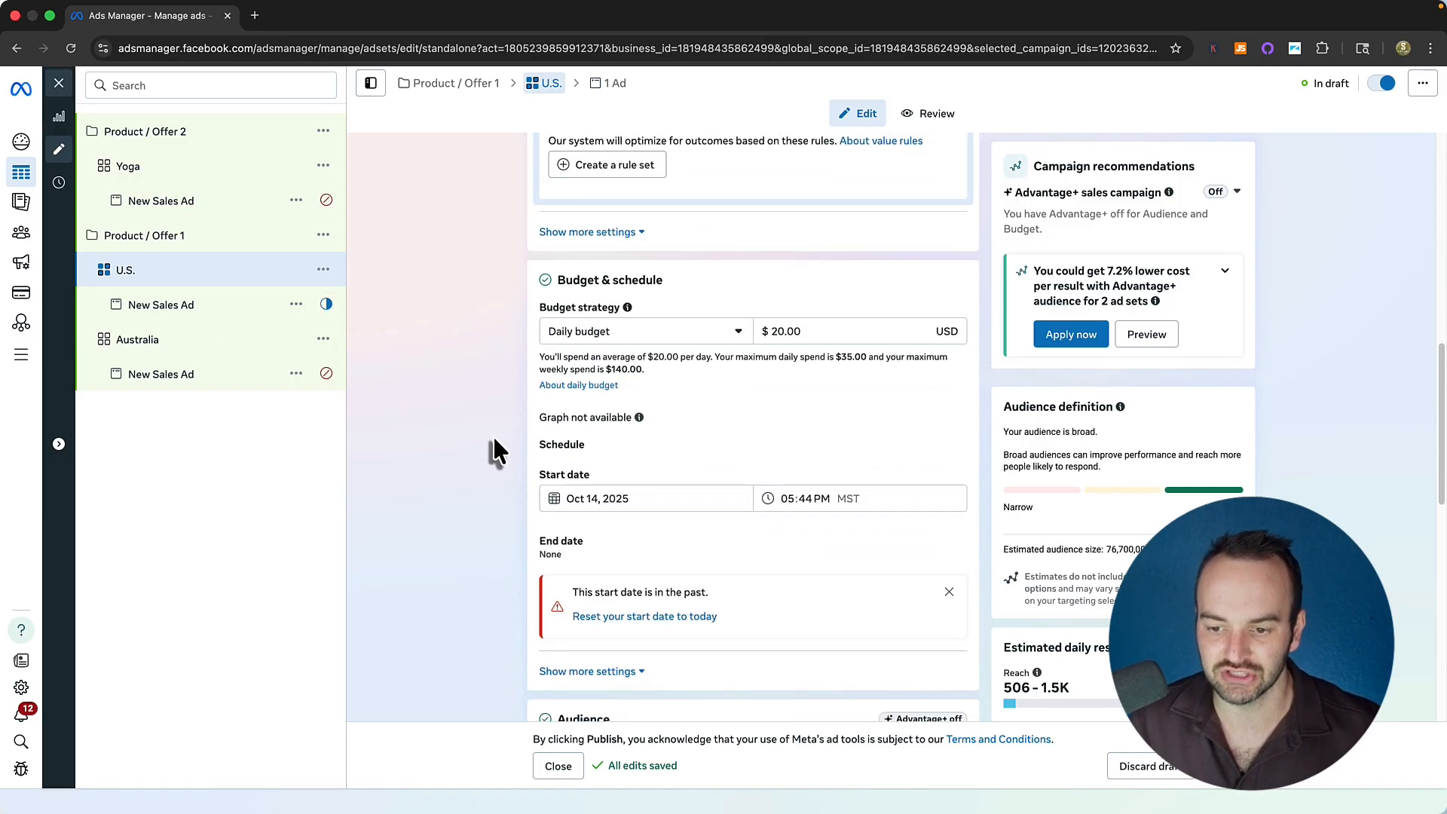
scroll(509, 438, down, 2)
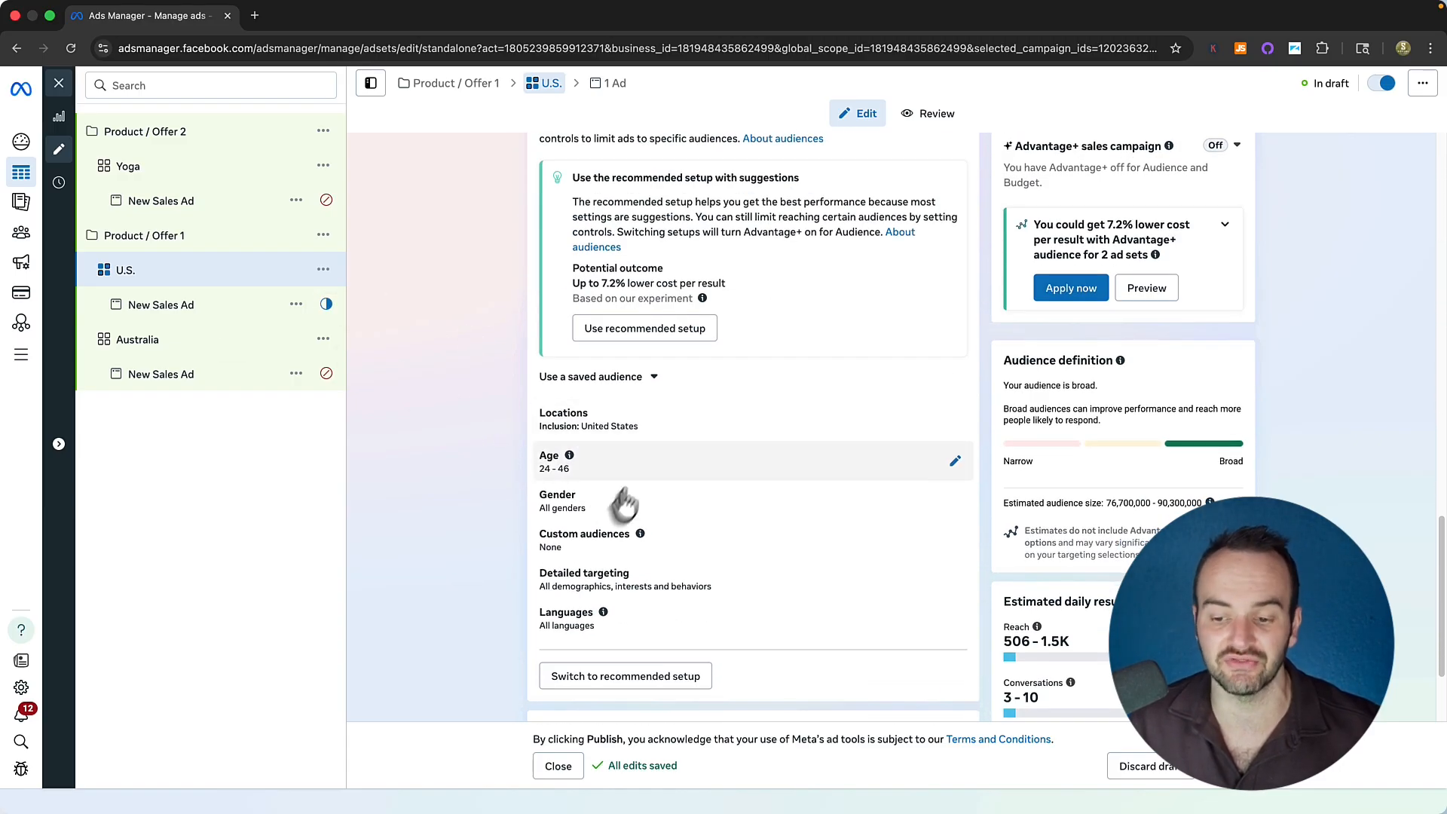
scroll(622, 506, down, 2)
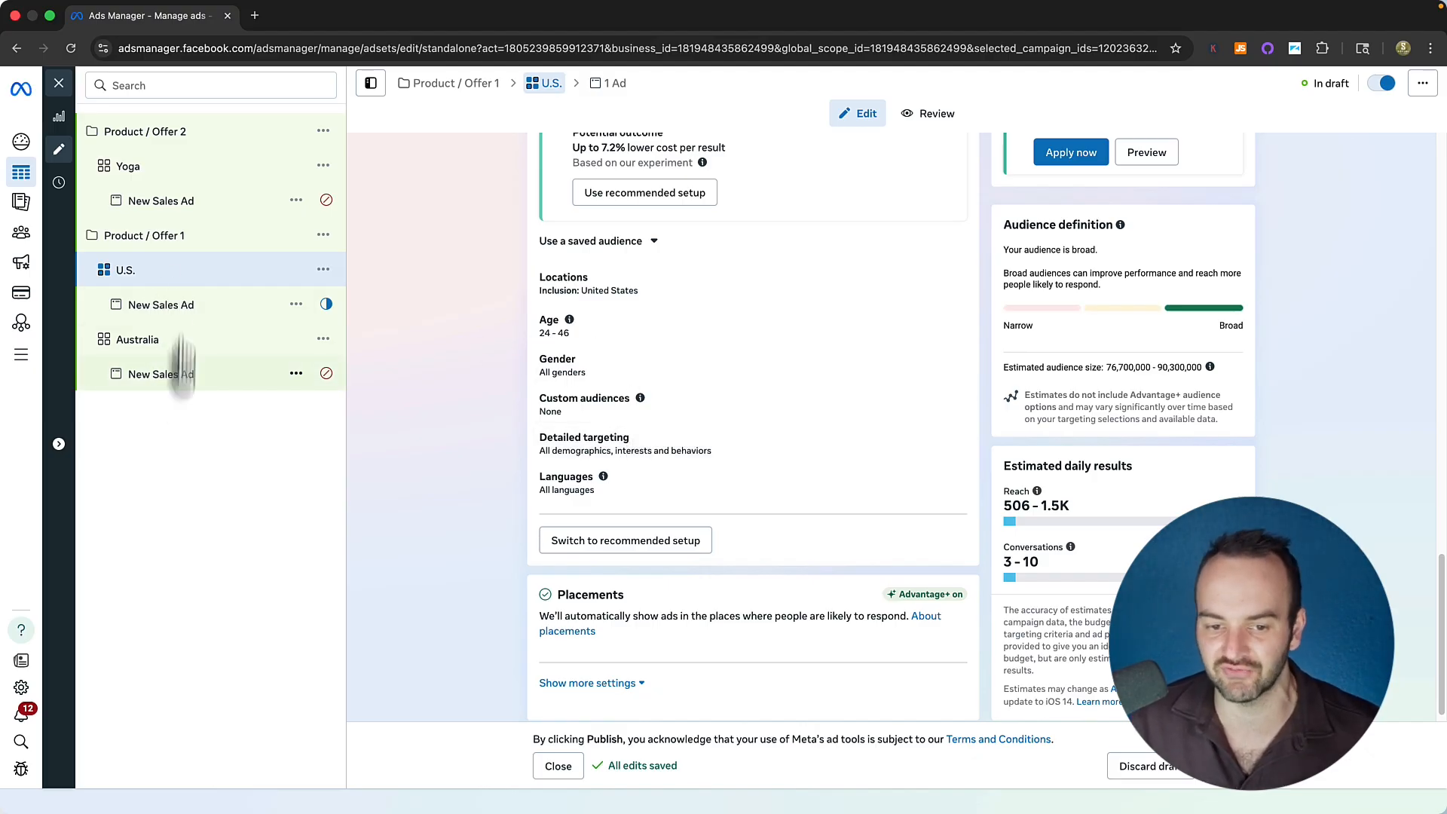
click(178, 303)
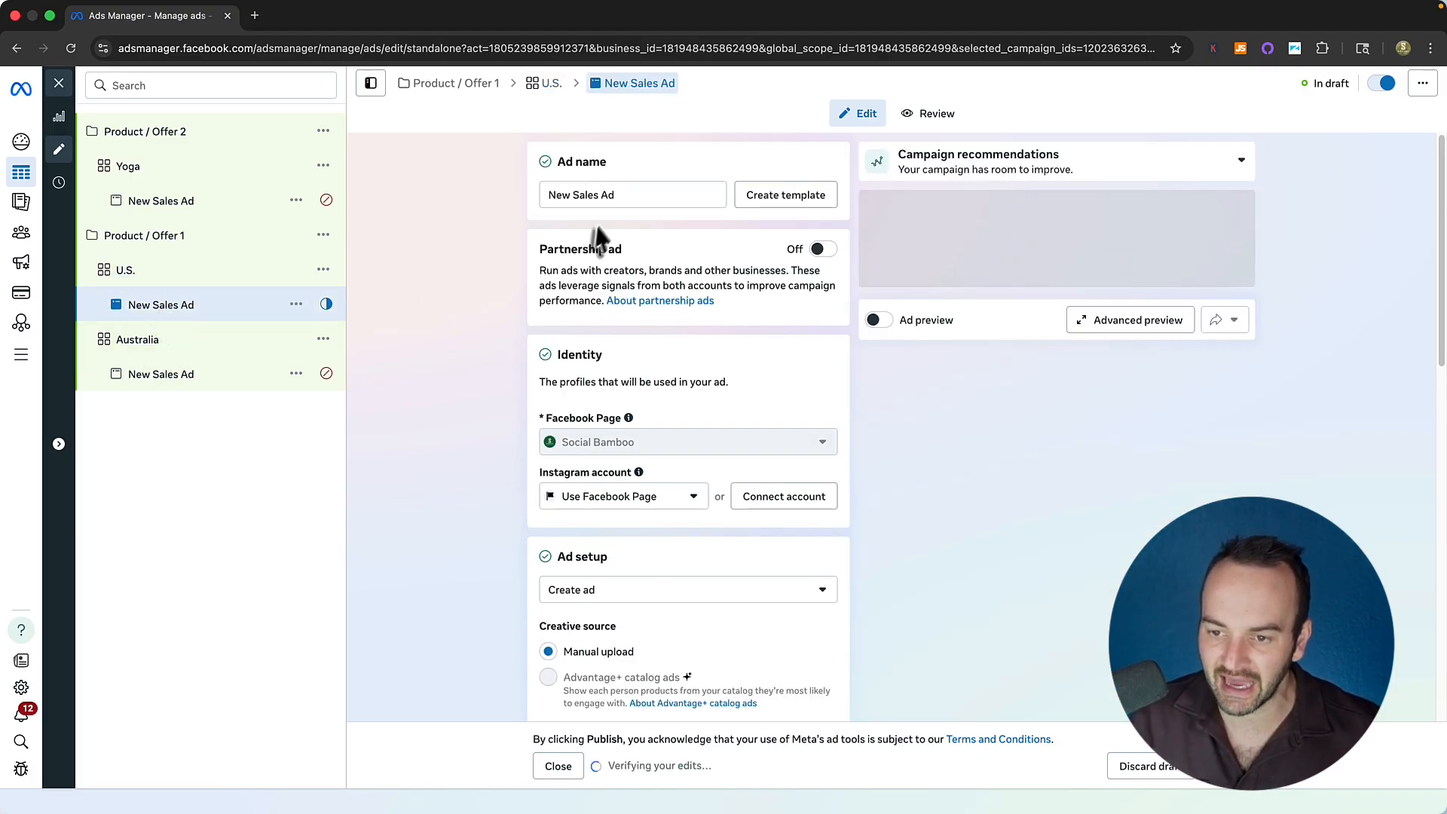
Replace the New Sales Ad name with 'Buy this Now', then delete it to leave it blank.
drag(615, 195, 503, 213)
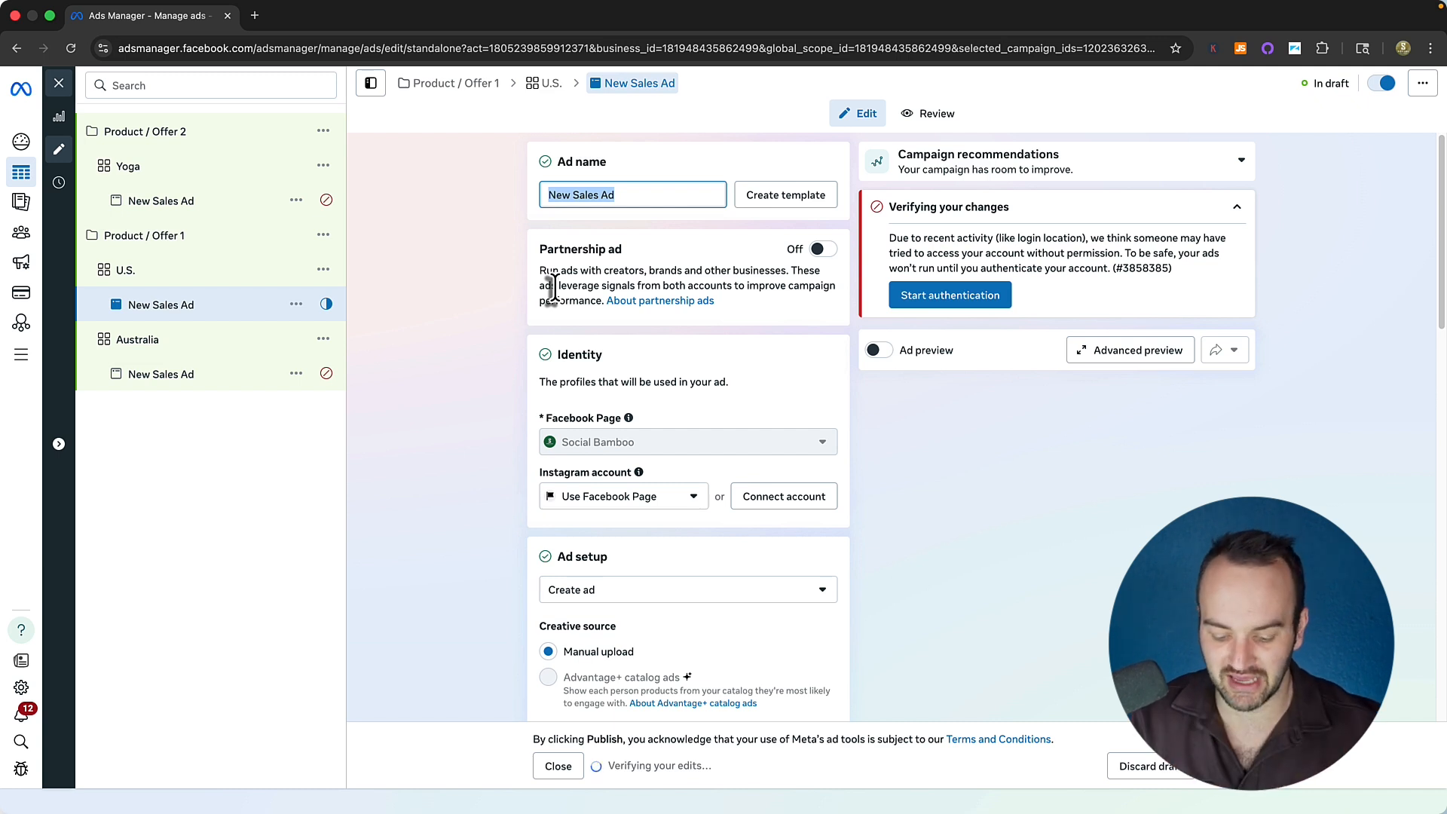
text(Buy thi)
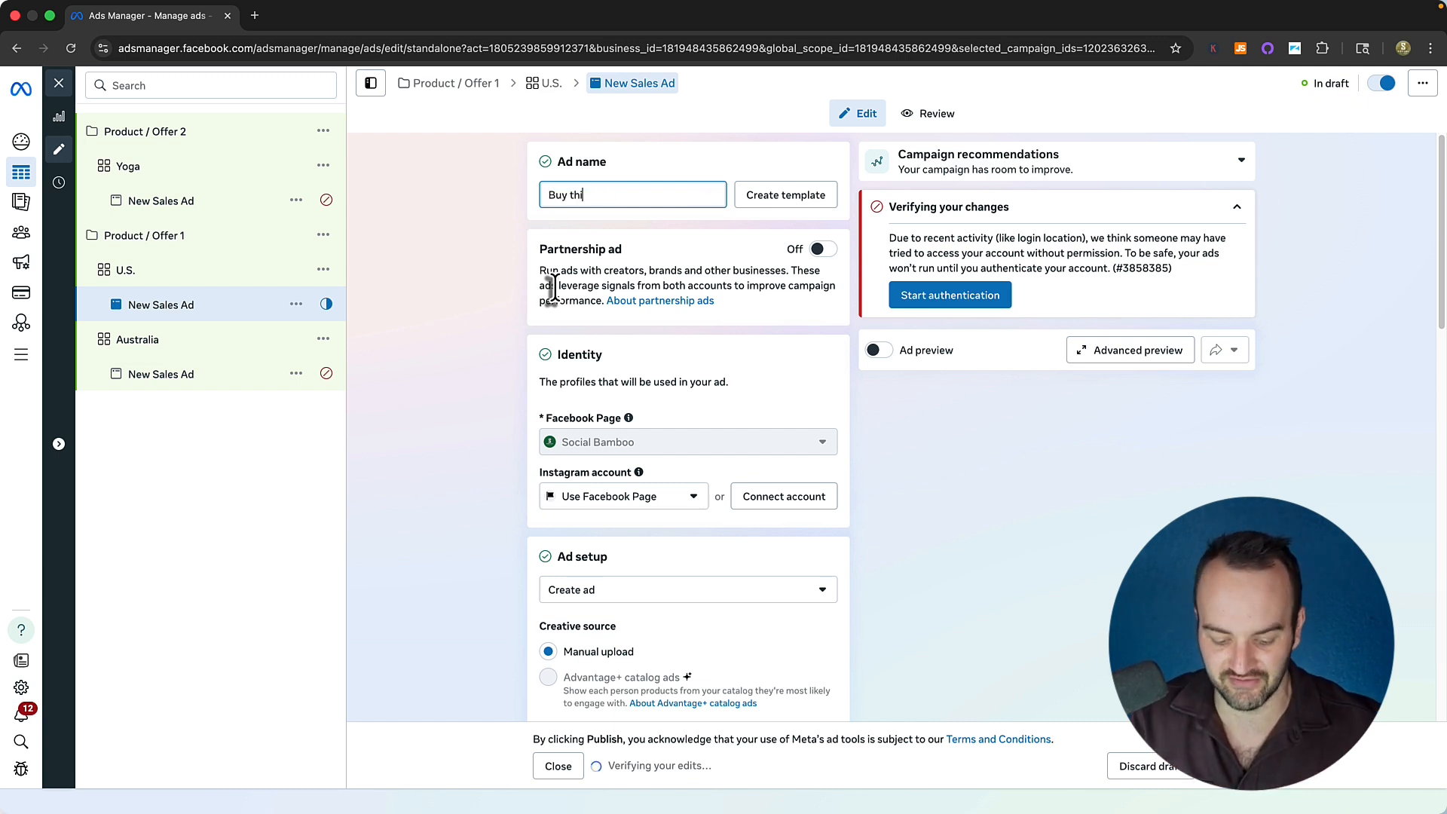
text(s Now)
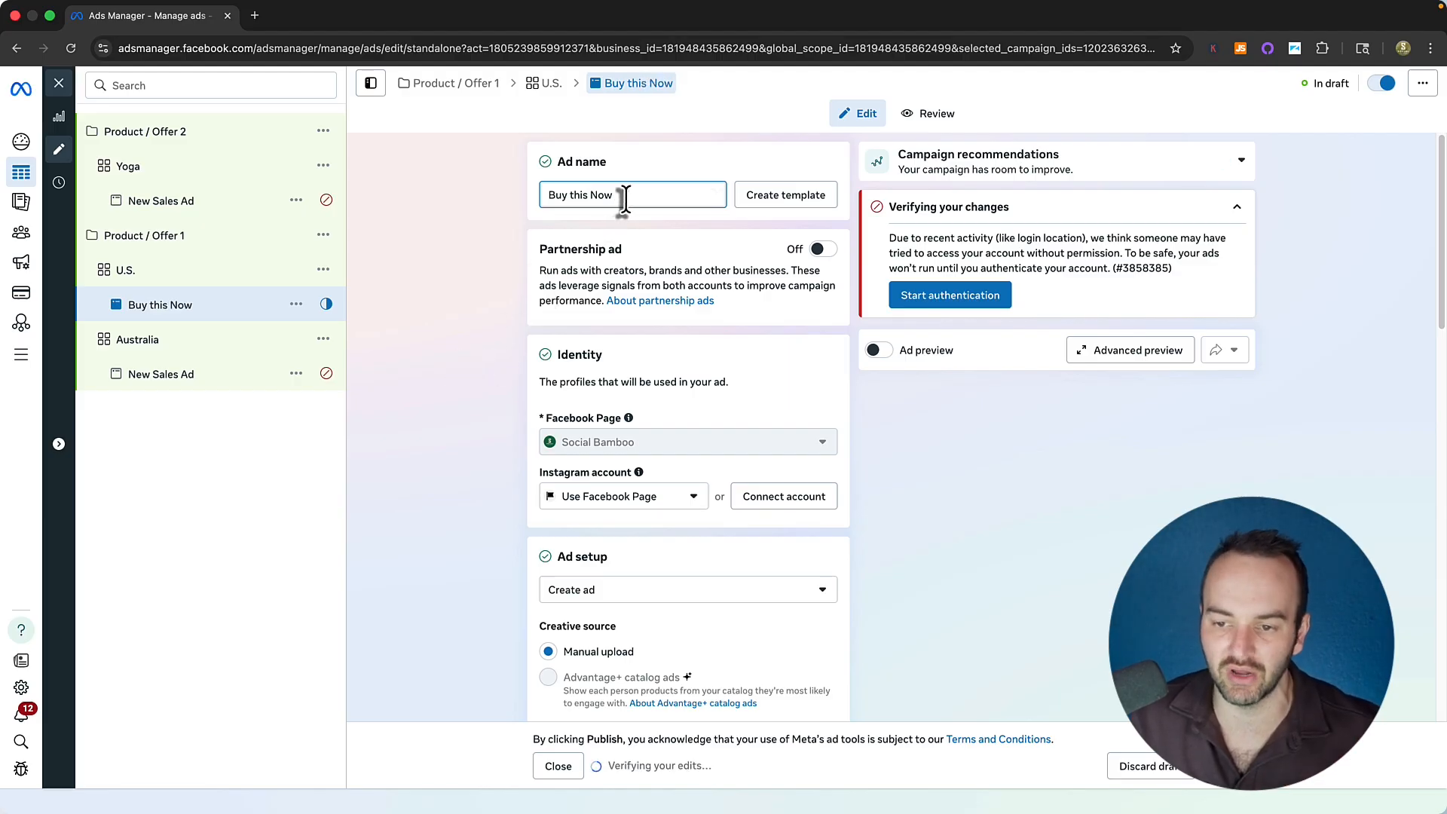
drag(615, 196, 550, 220)
key(BackSpace)
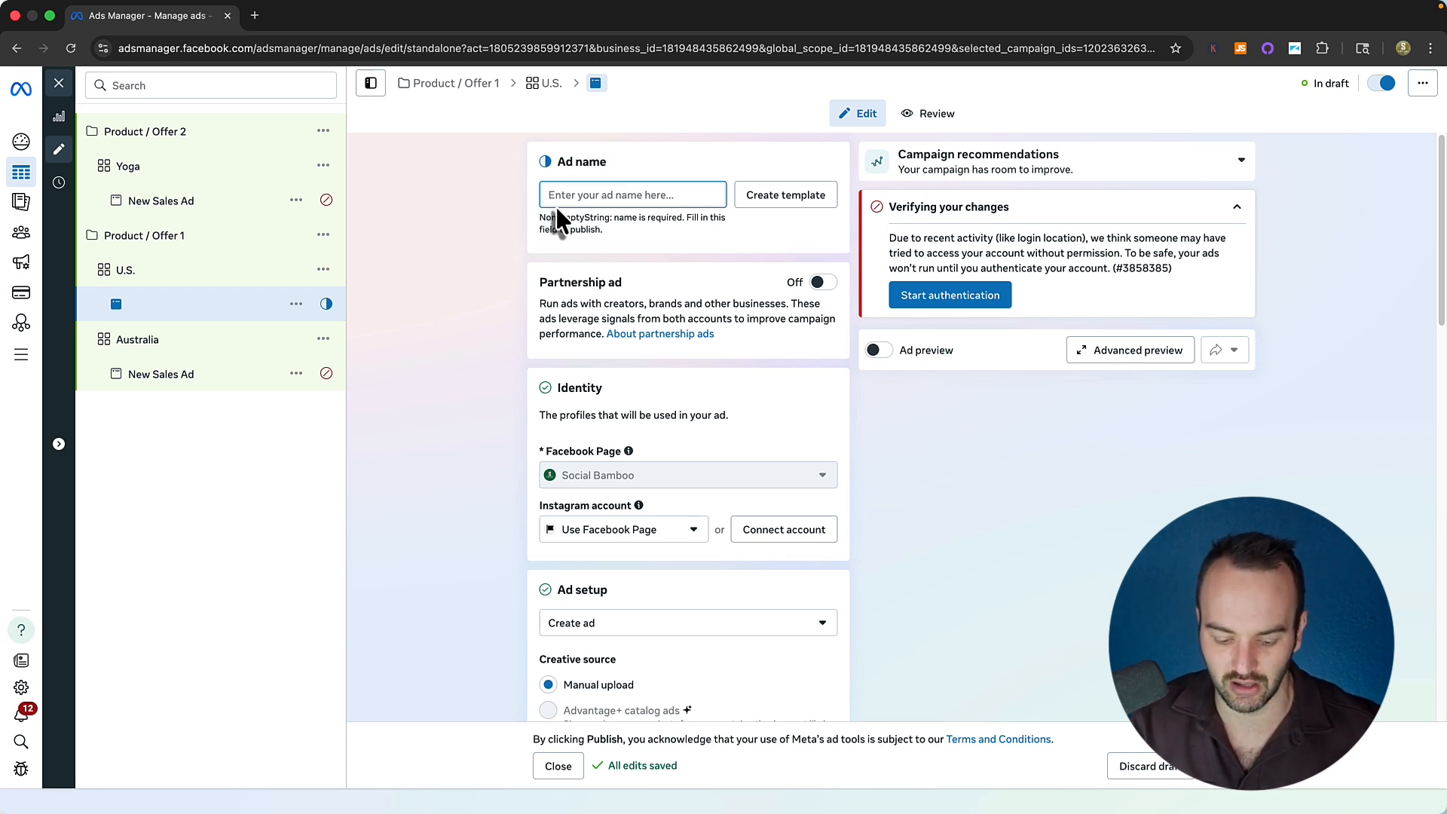
text(Ad 1)
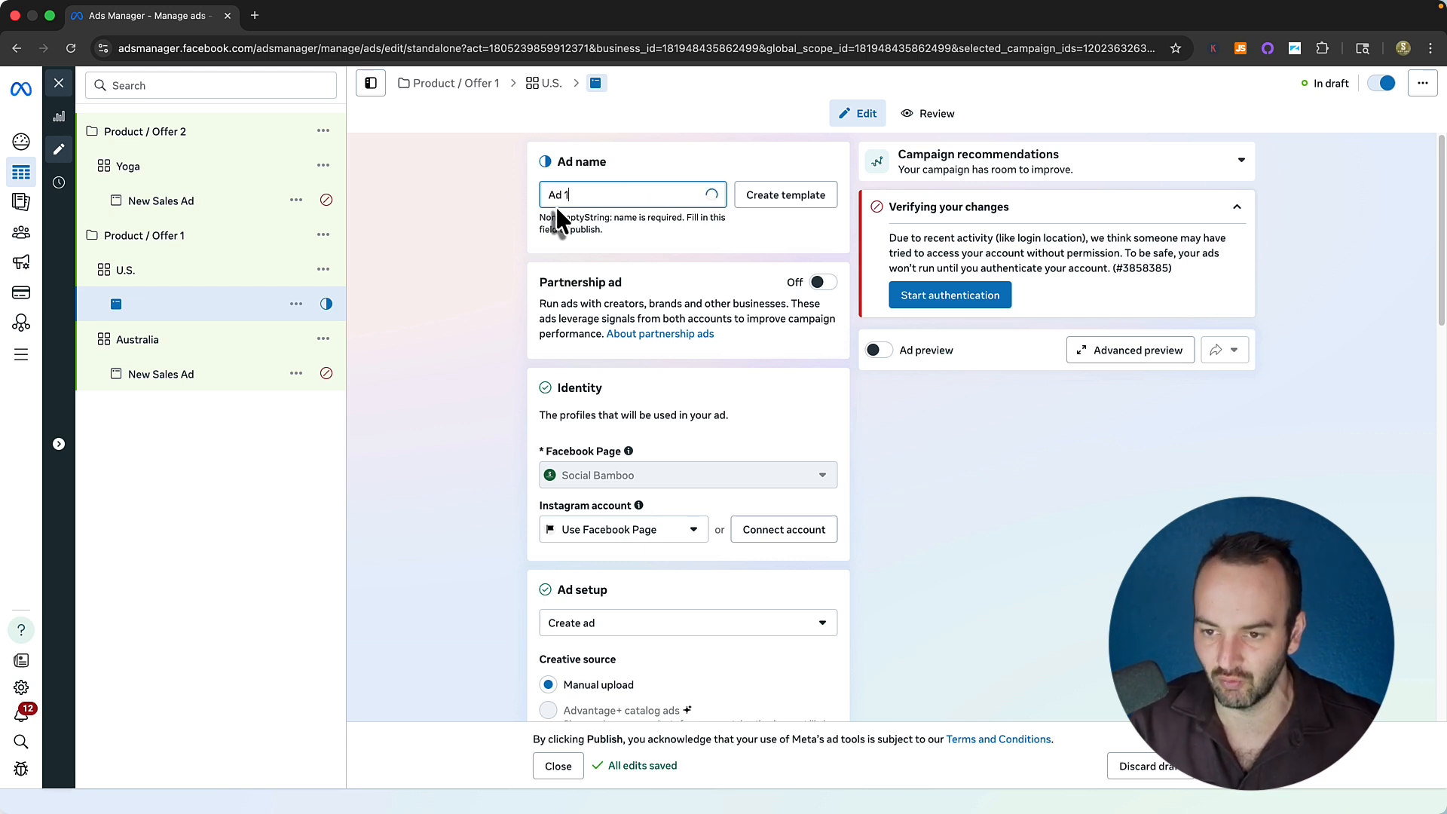
key(BackSpace)
text(A)
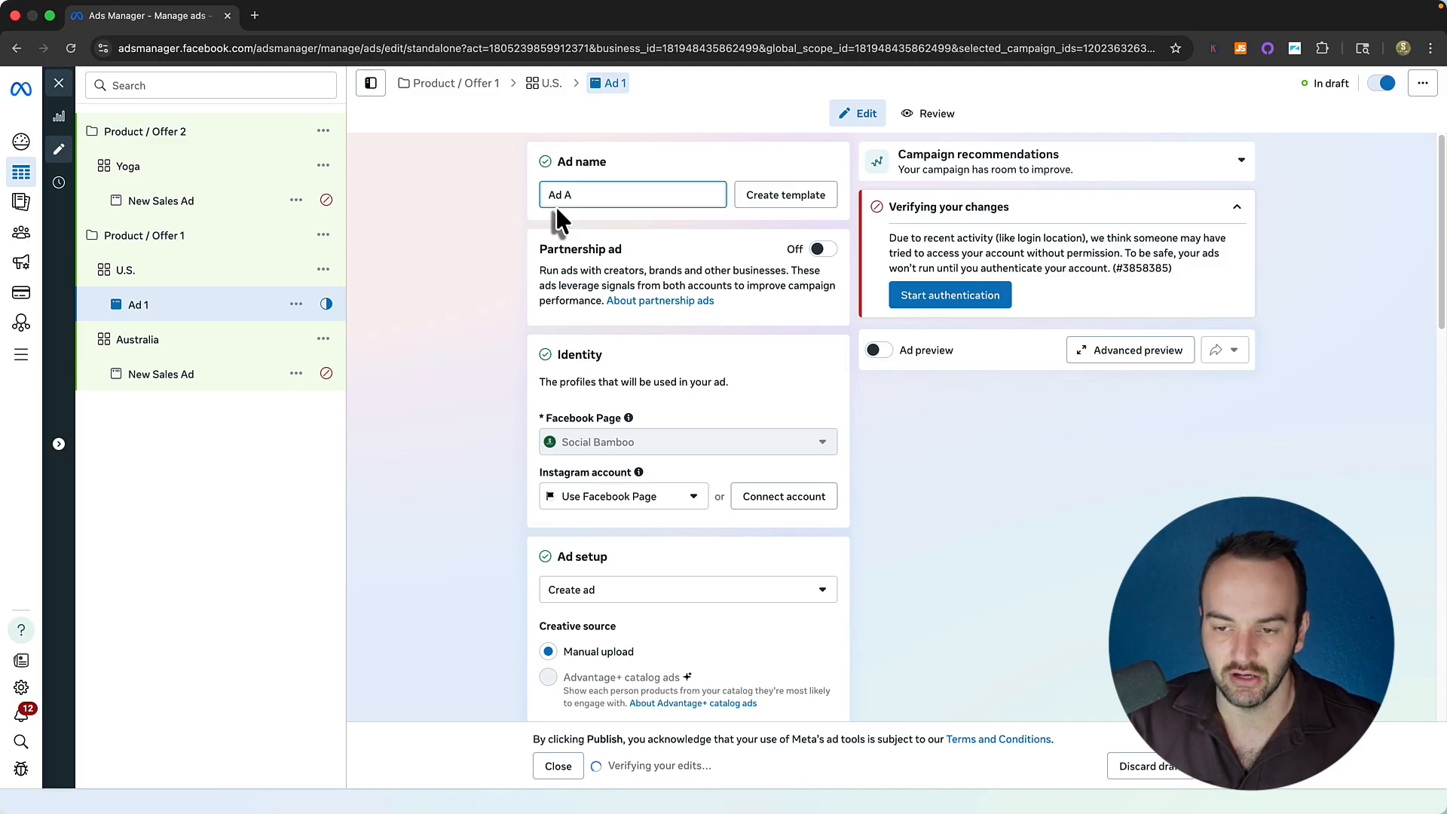
key(BackSpace)
key(BackSpace)
key(BackSpace)
key(BackSpace)
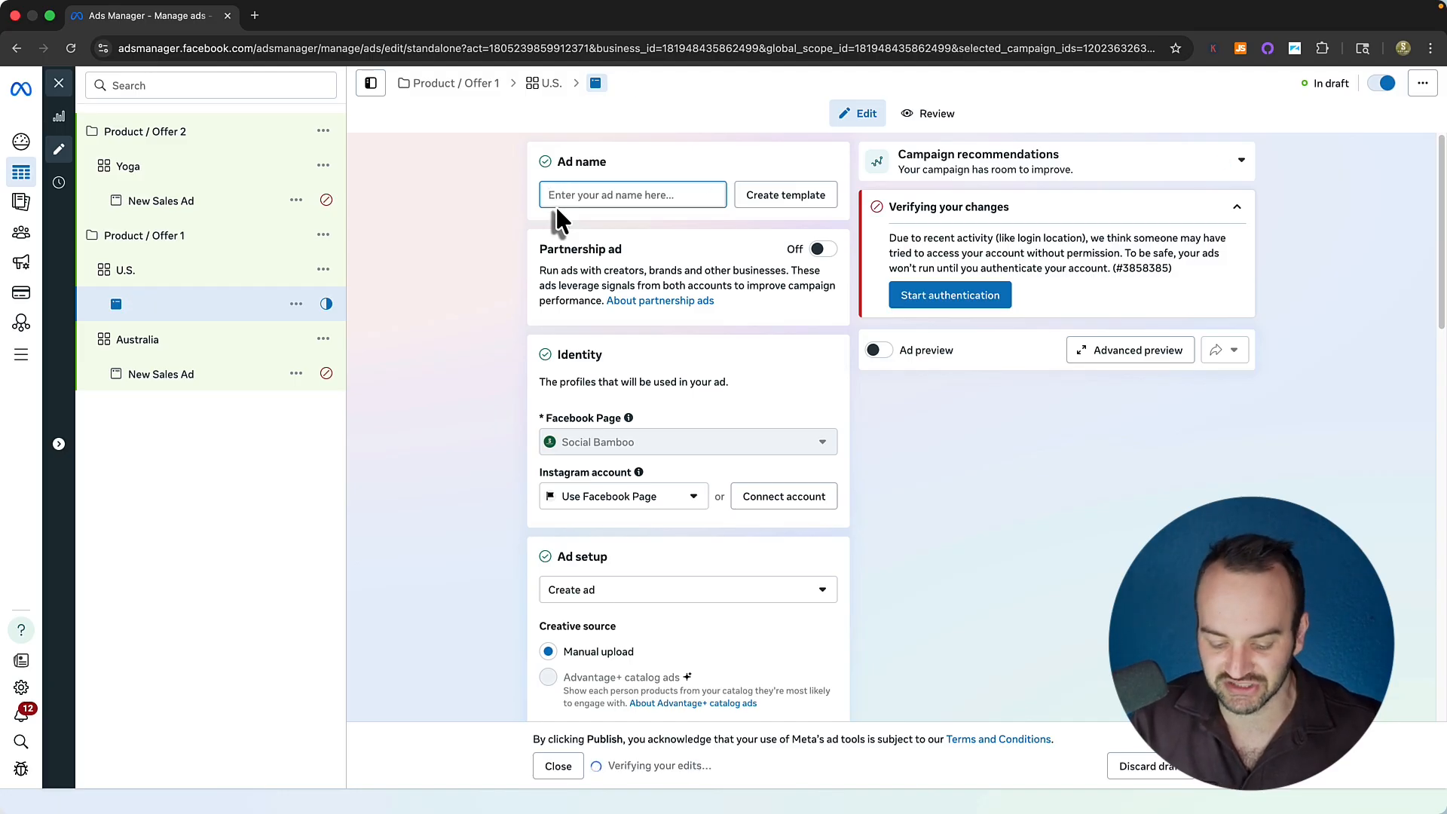
text(Content A cap)
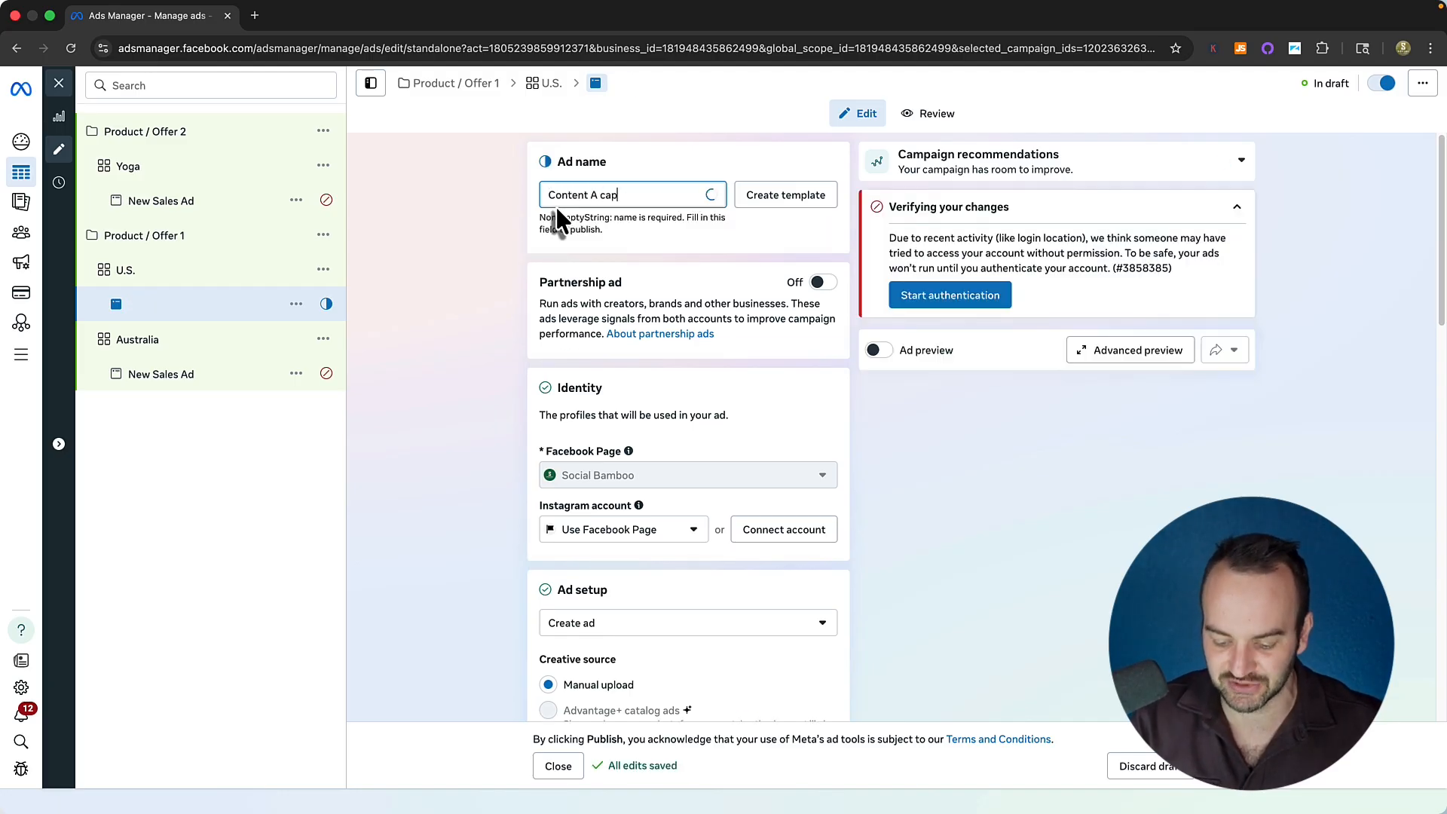
text(tion A)
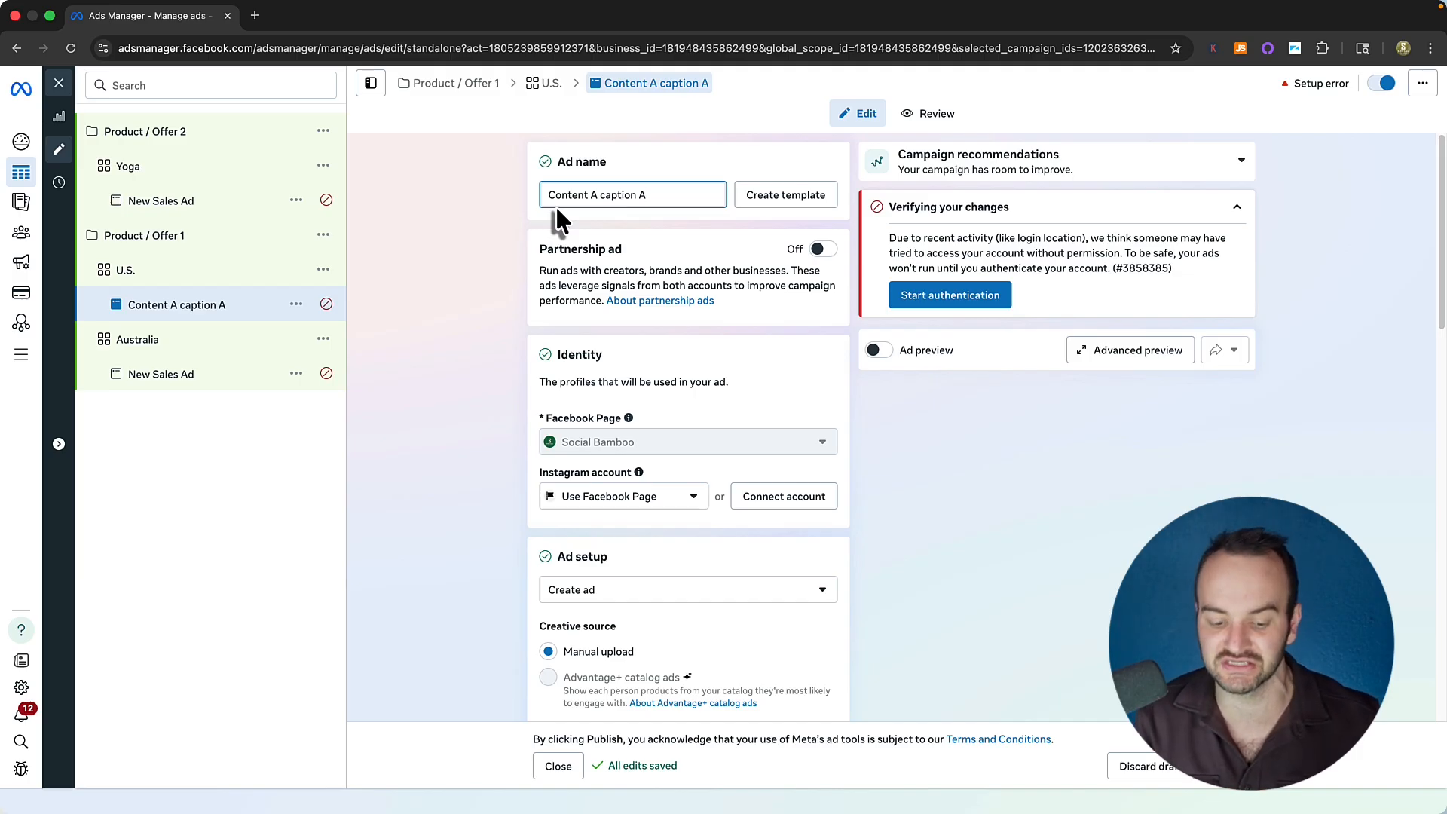
key(super+a)
key(BackSpace)
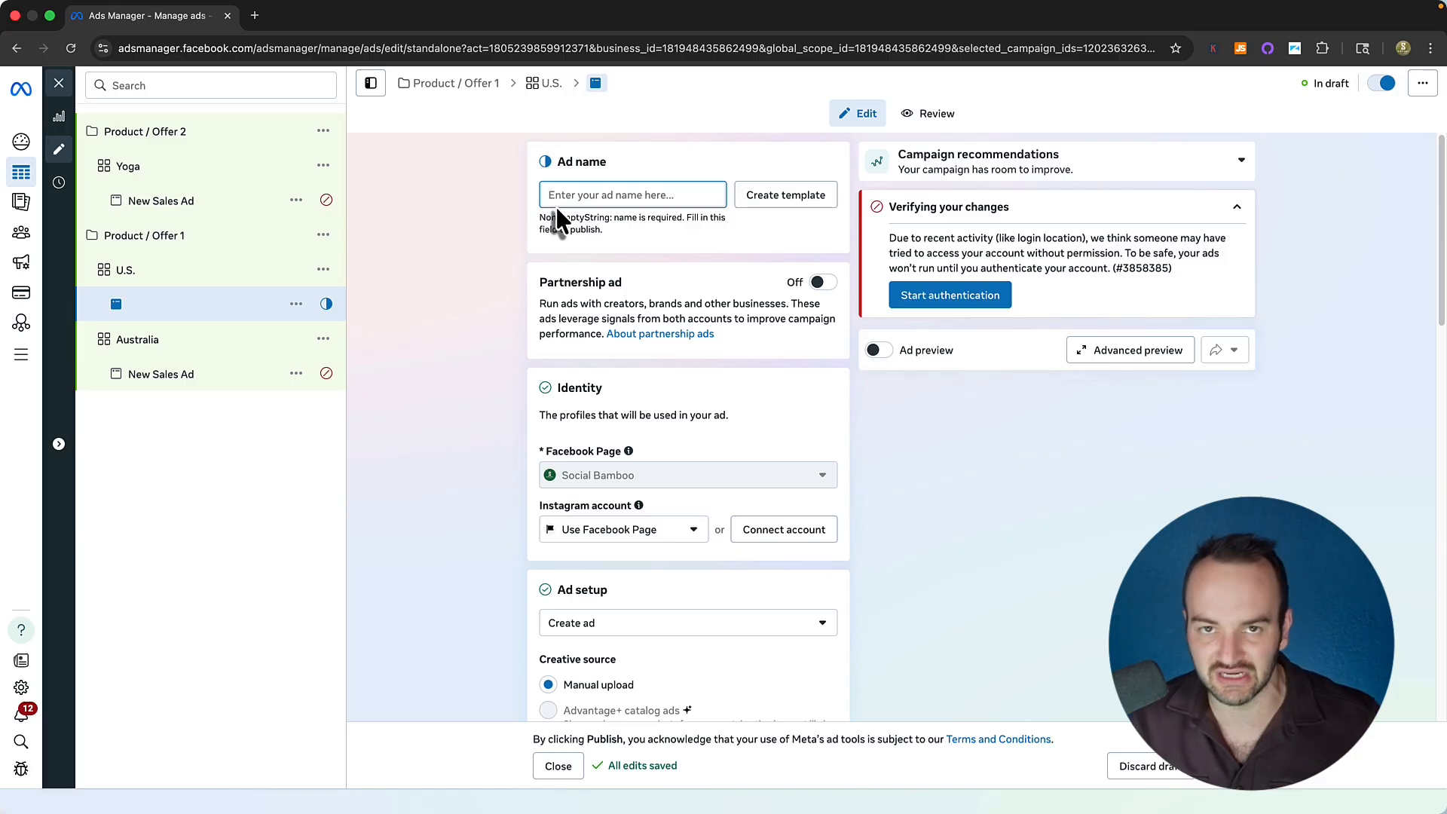
Turn on the ad preview and name the U.S. ad 'Best Yoga Mat'.
click(889, 352)
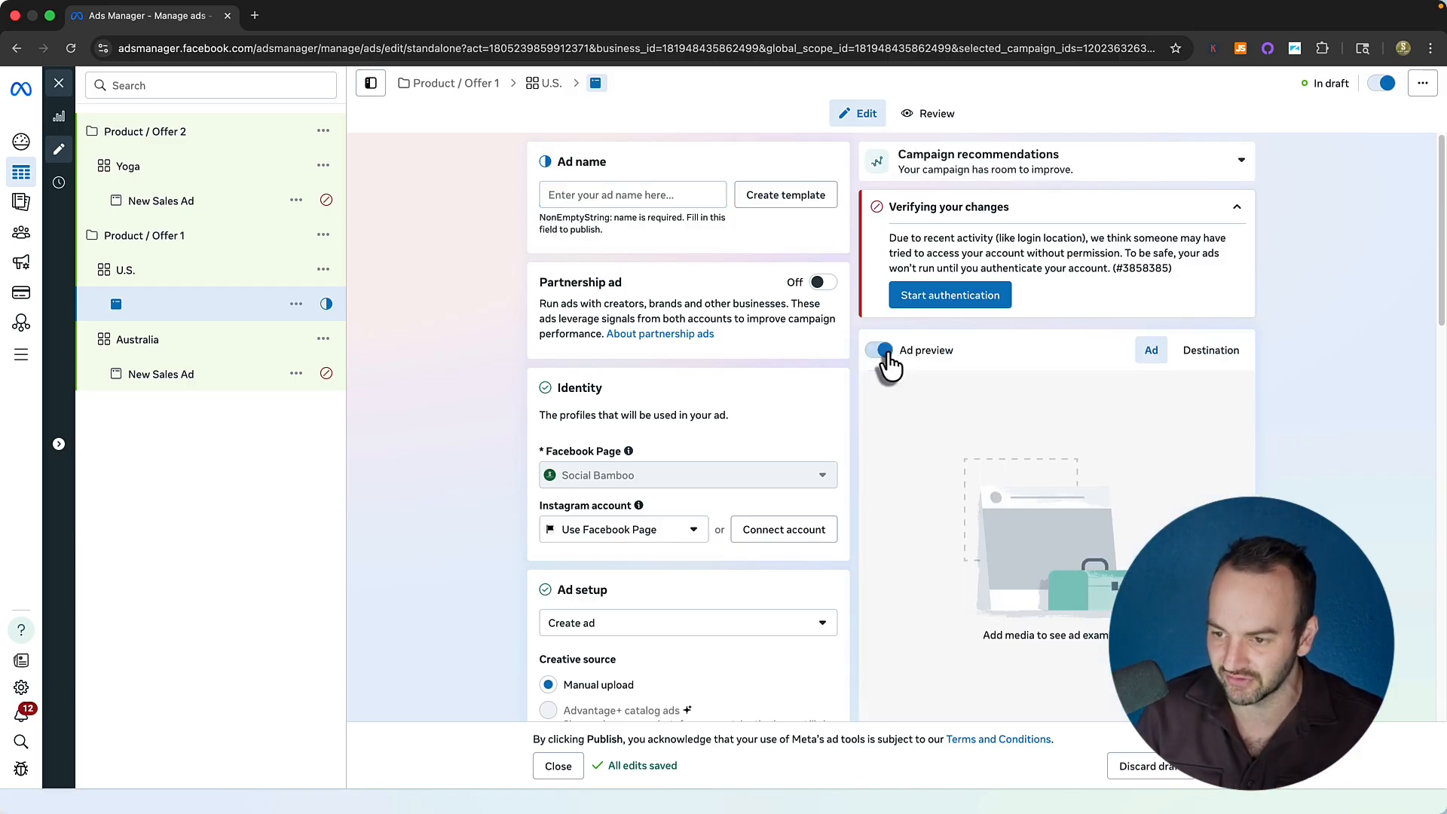
scroll(1070, 519, down, 3)
scroll(1064, 531, up, 3)
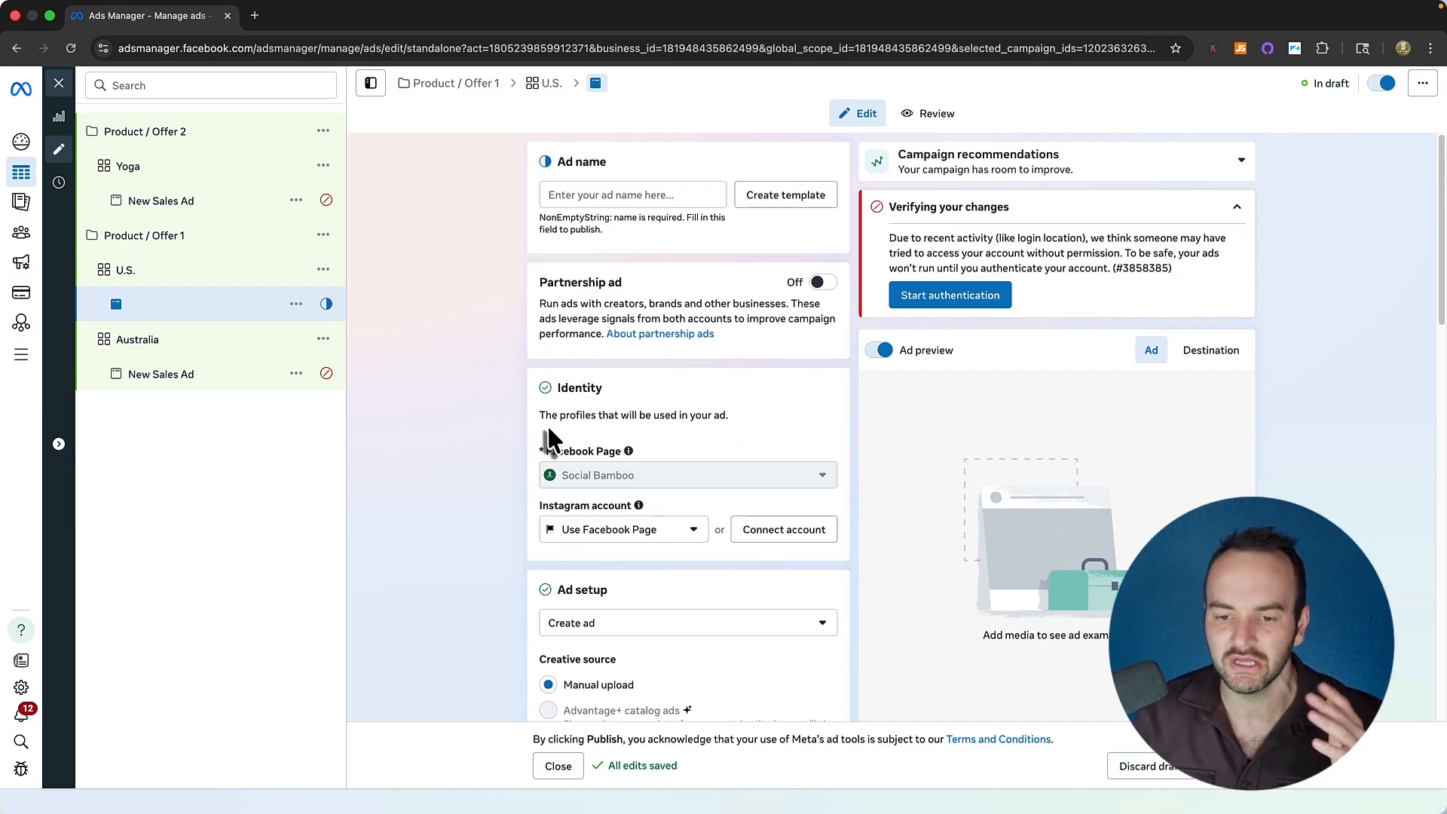
click(563, 193)
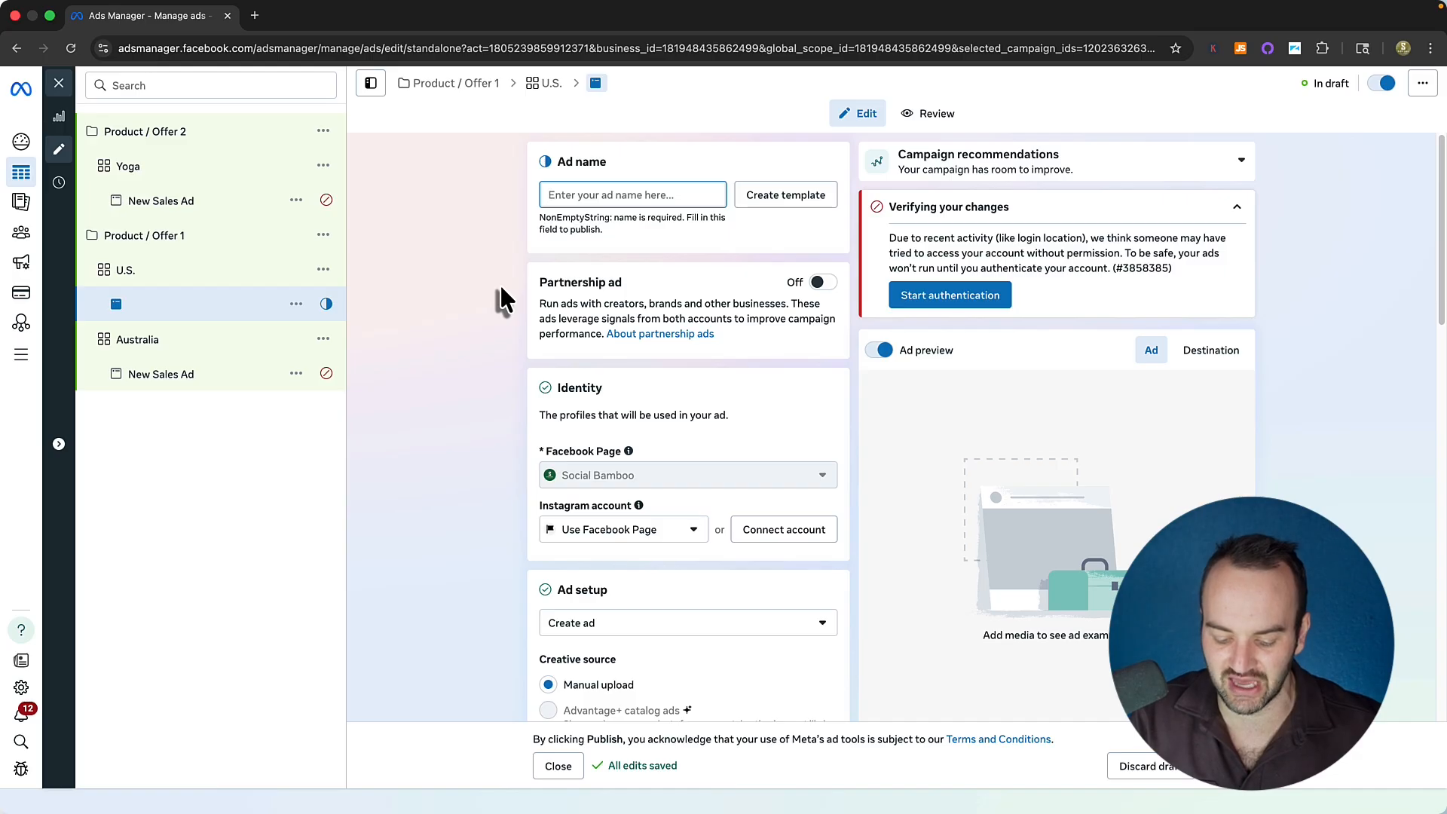
text(Best )
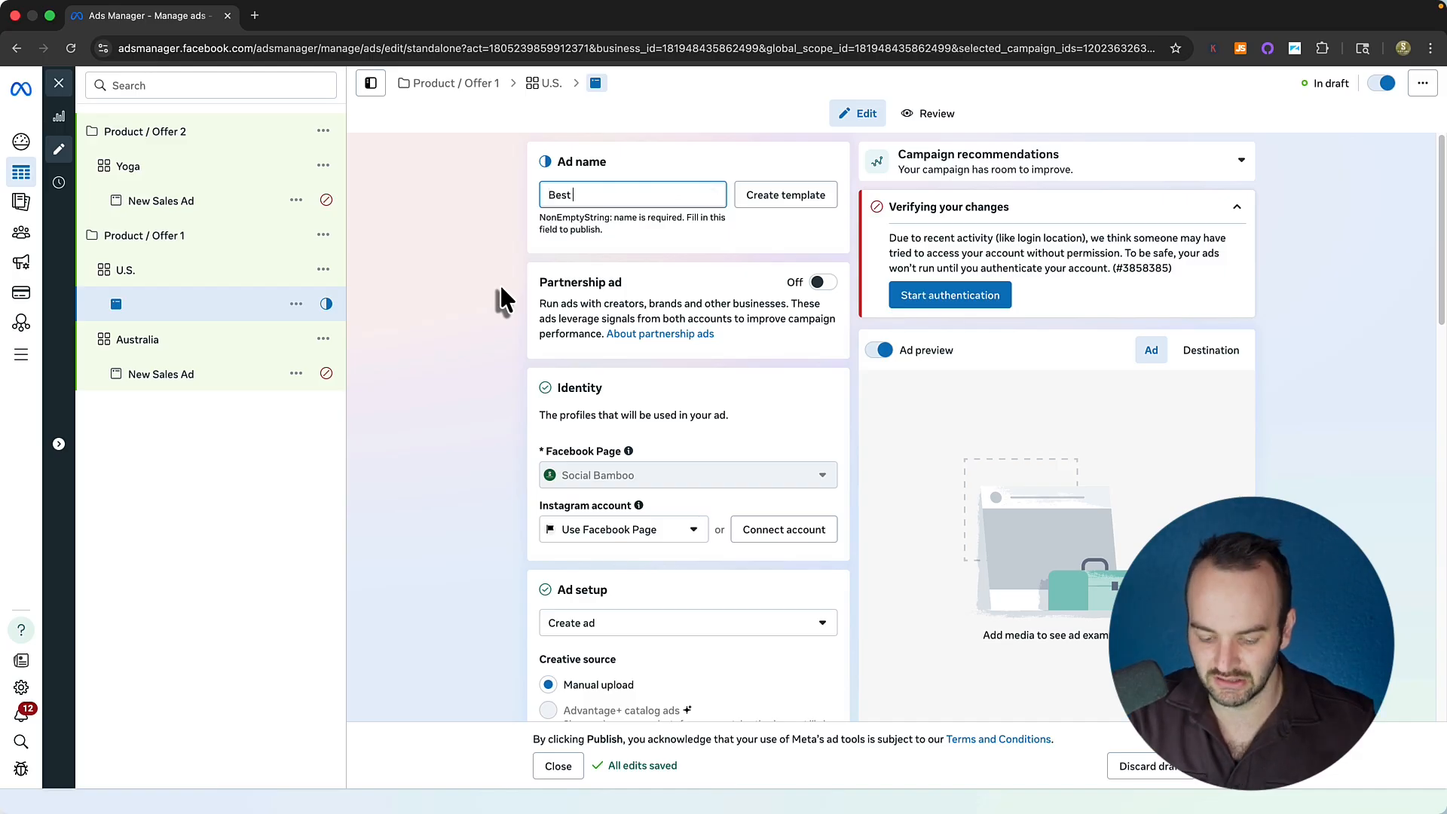
text(Yoga Nat)
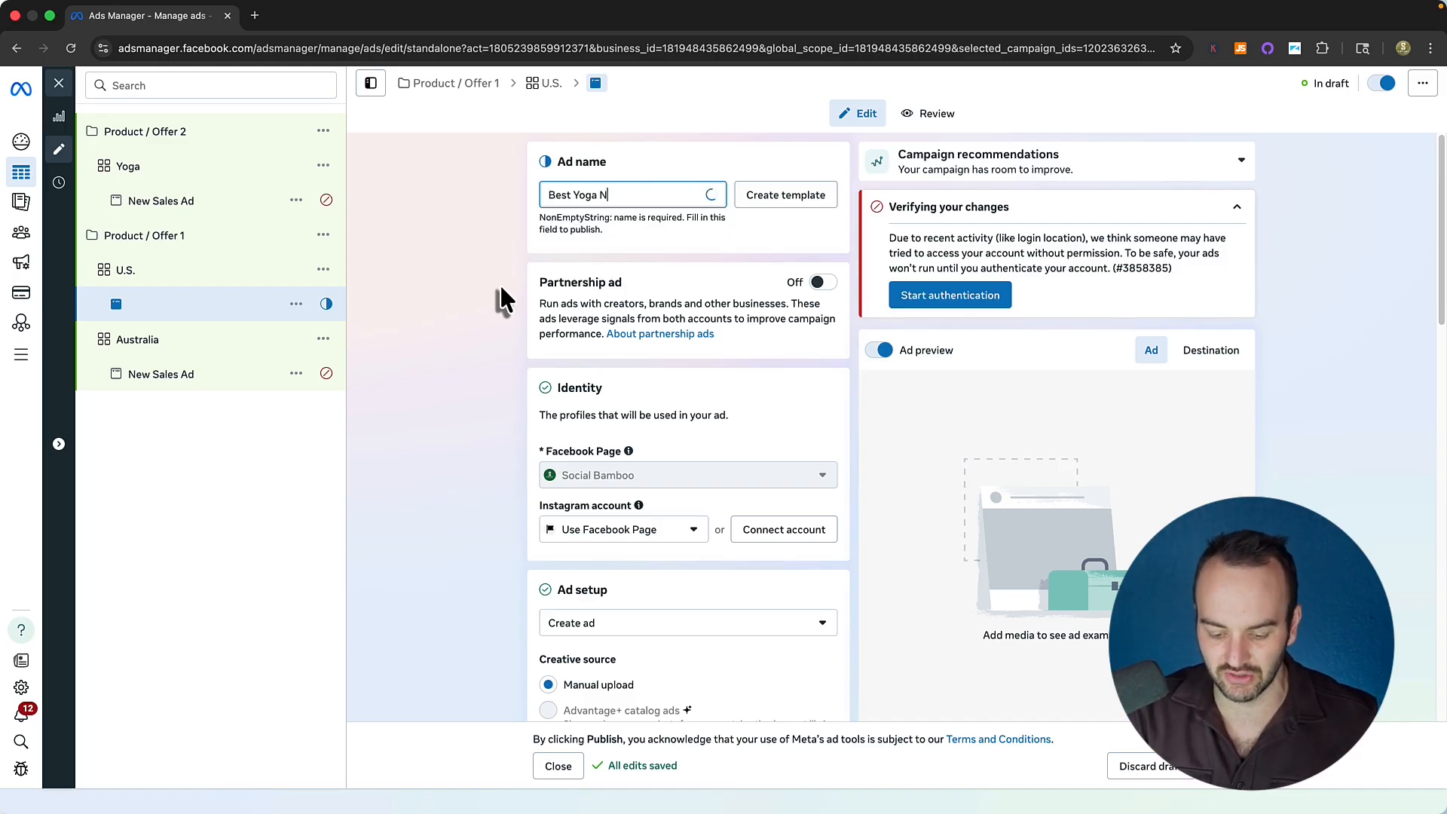
key(BackSpace)
key(BackSpace)
key(BackSpace)
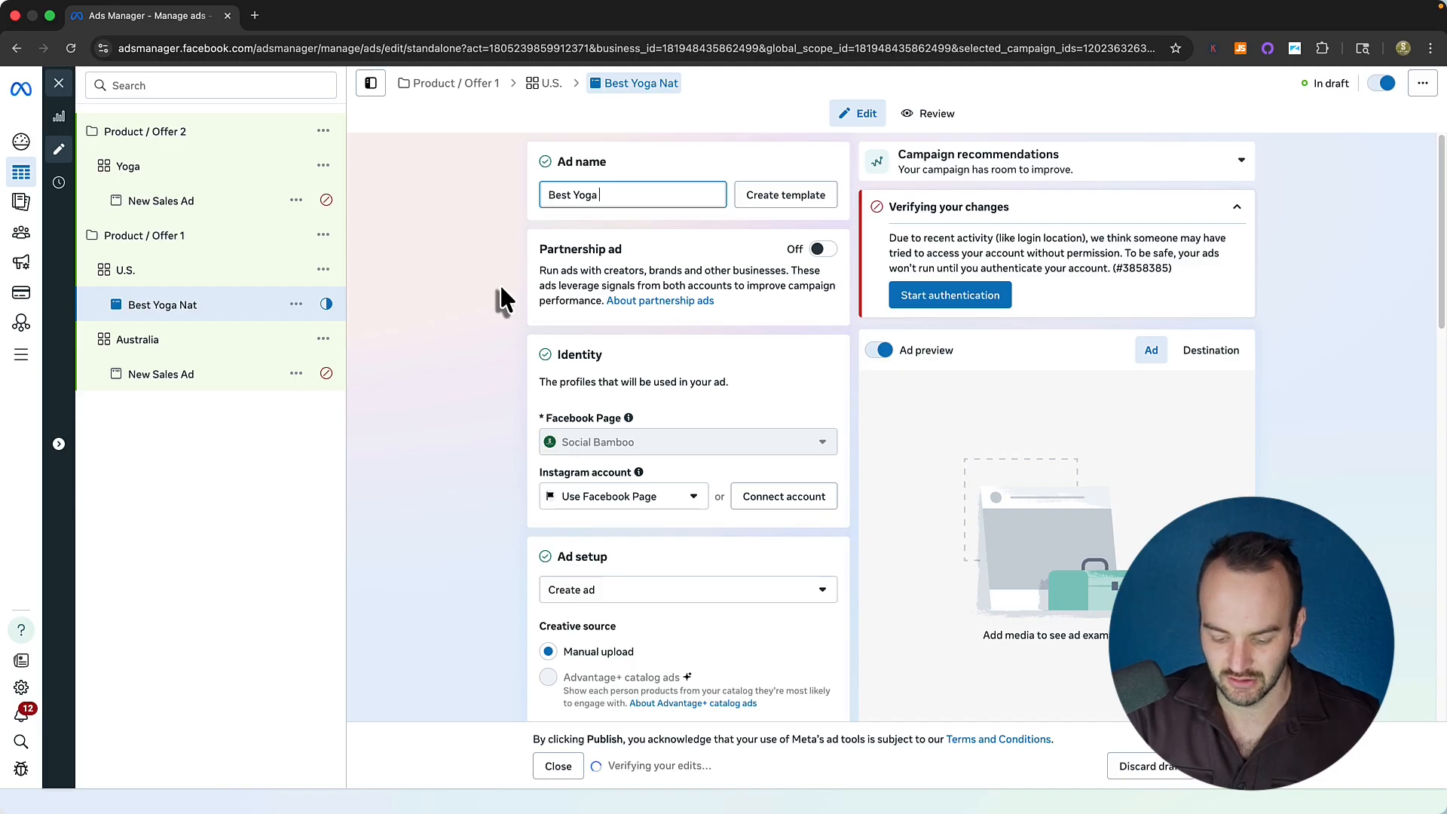
text(Mat)
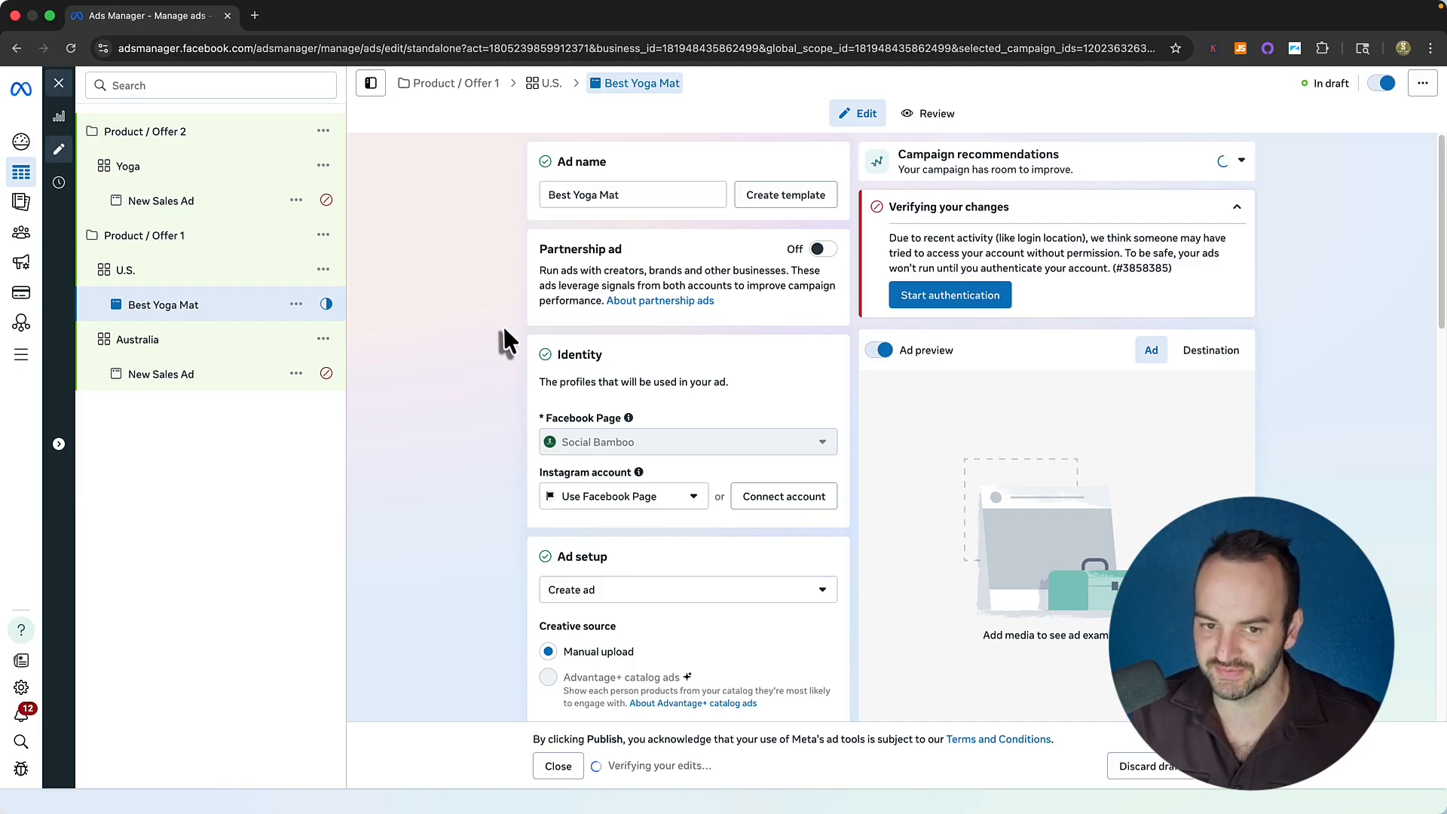
click(503, 324)
scroll(511, 437, down, 2)
scroll(520, 433, down, 15)
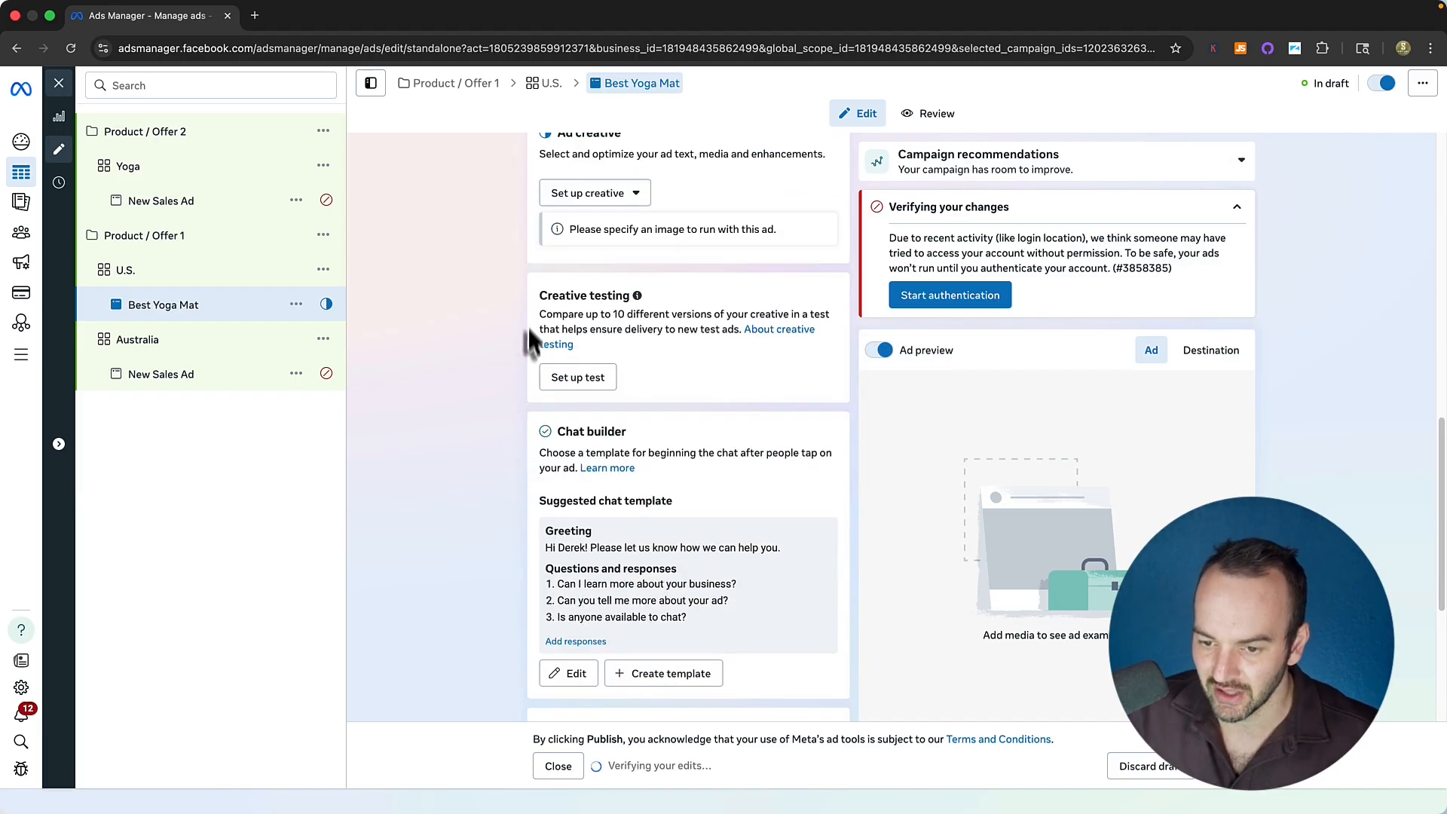
scroll(528, 427, up, 15)
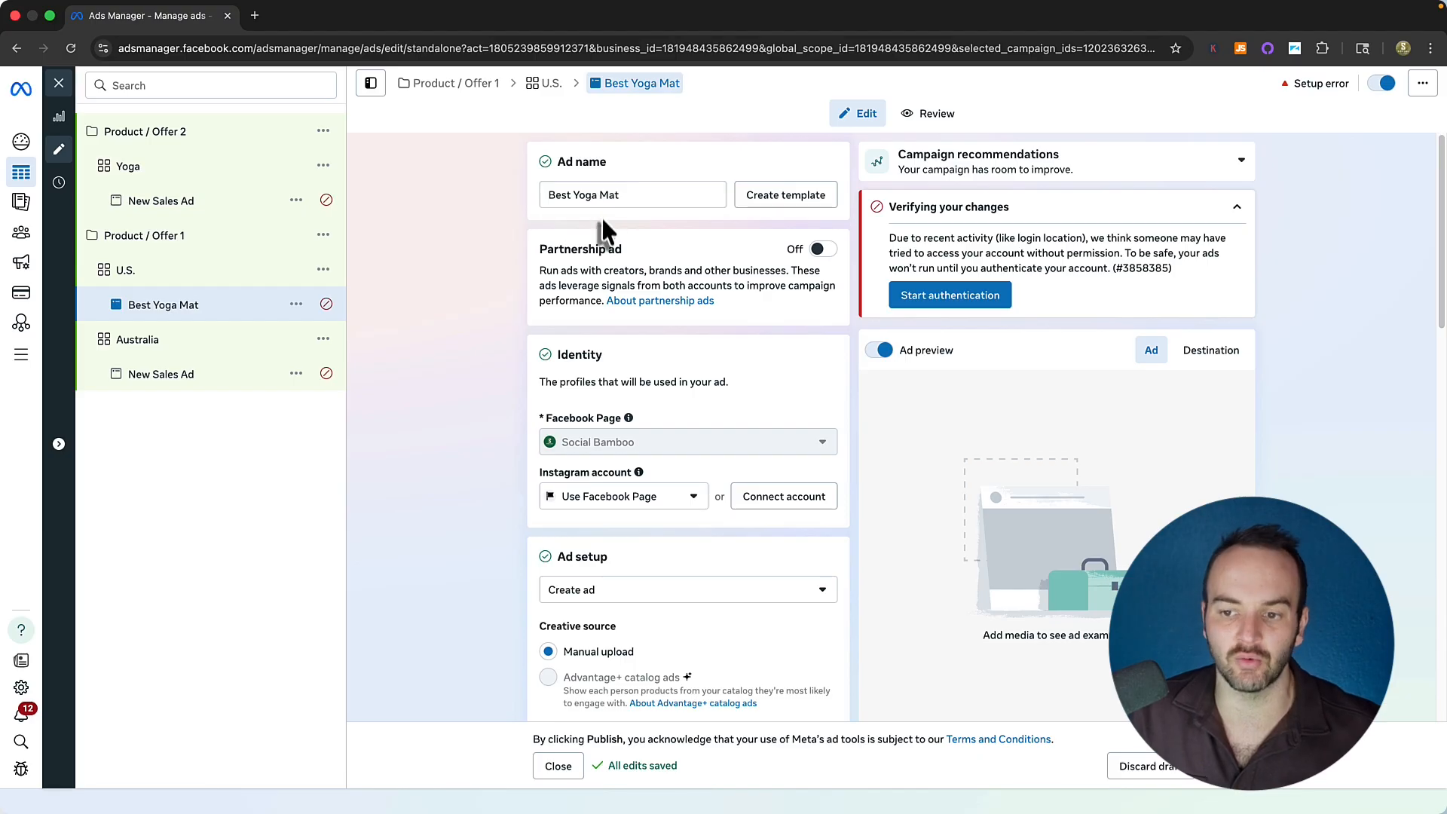
Check the U.S. ad set's conversion location options, then return to the Best Yoga Mat ad.
triple_click(595, 196)
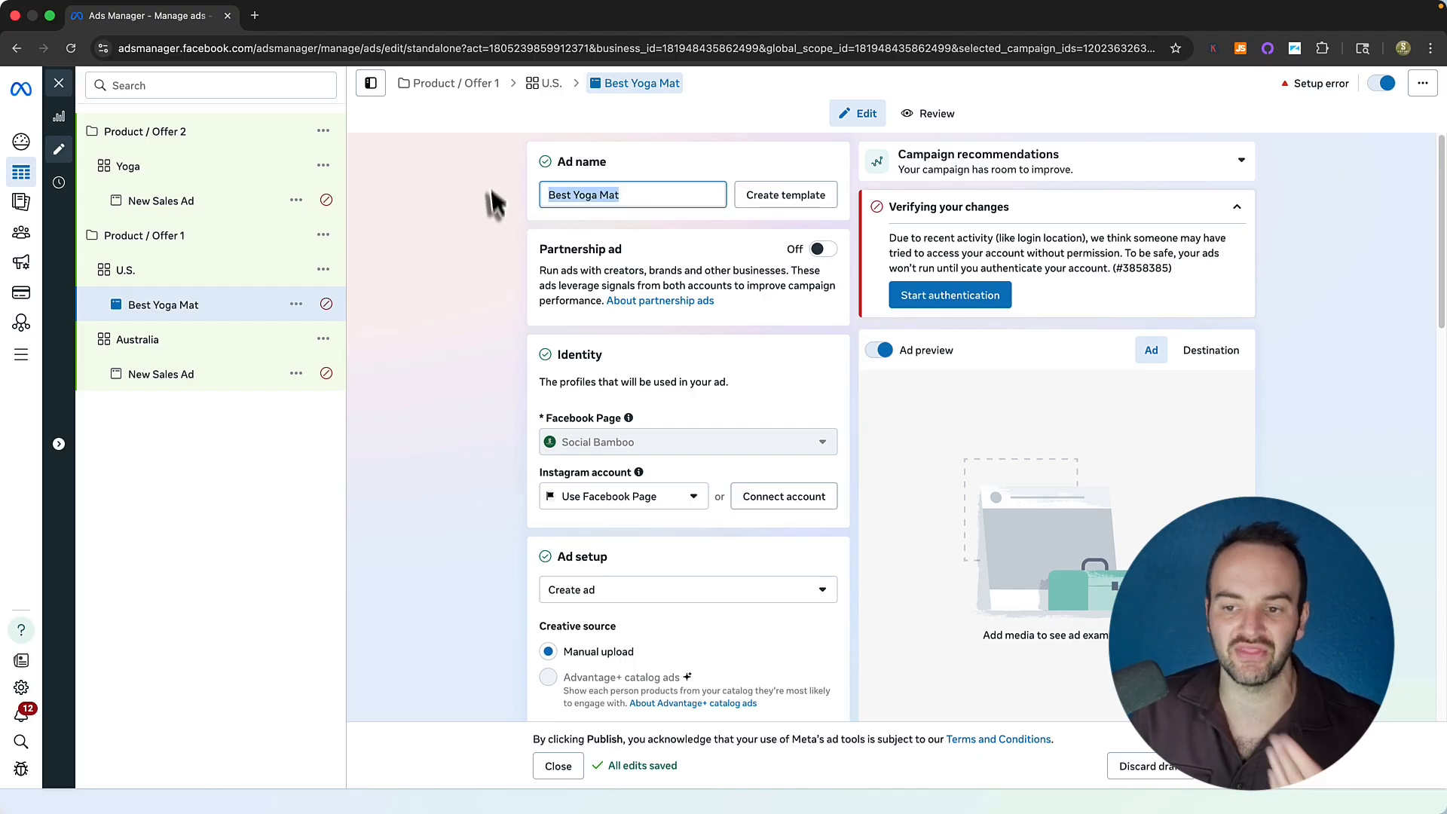
scroll(493, 399, down, 15)
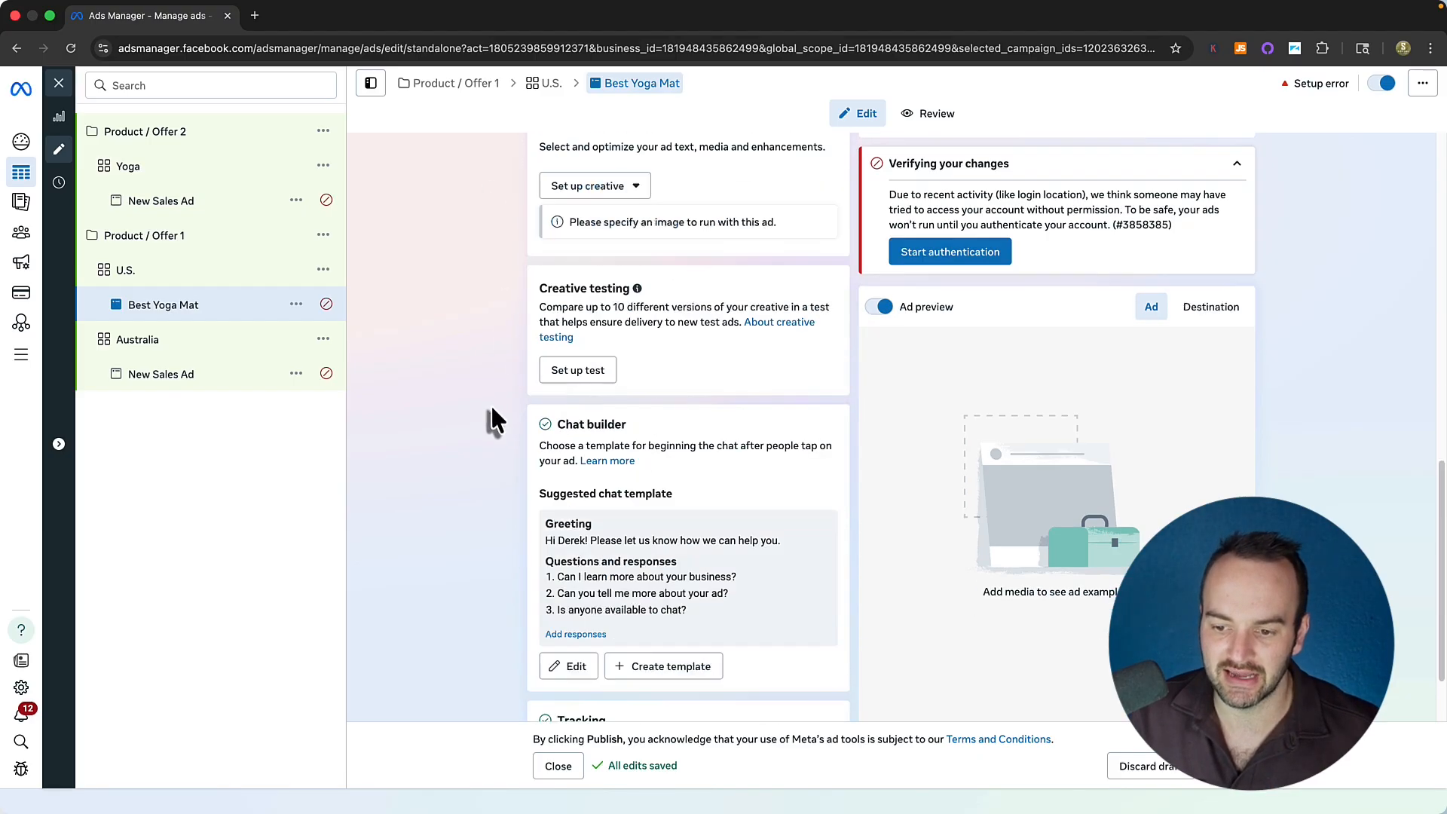
scroll(498, 407, up, 10)
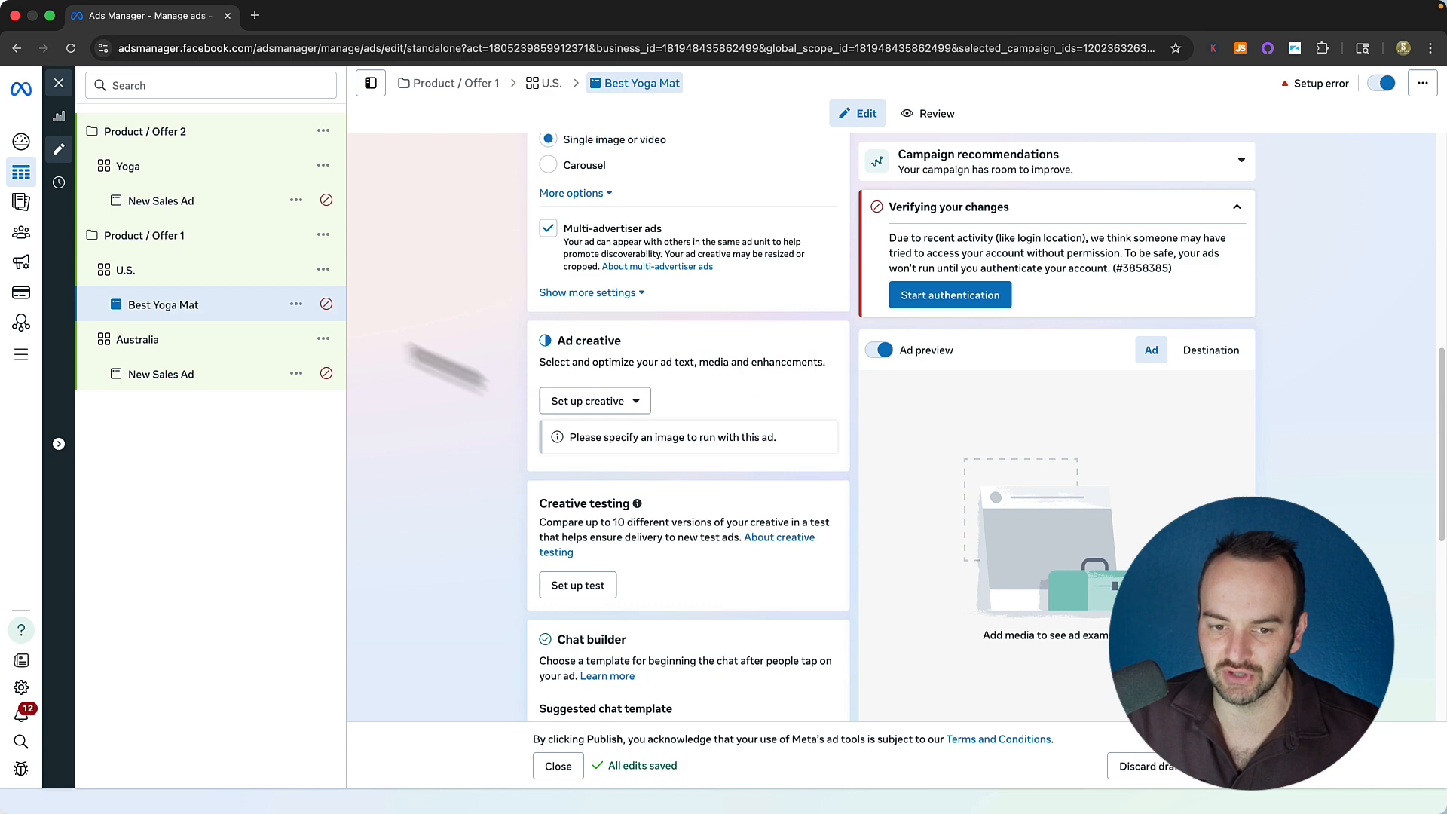
click(130, 273)
click(598, 301)
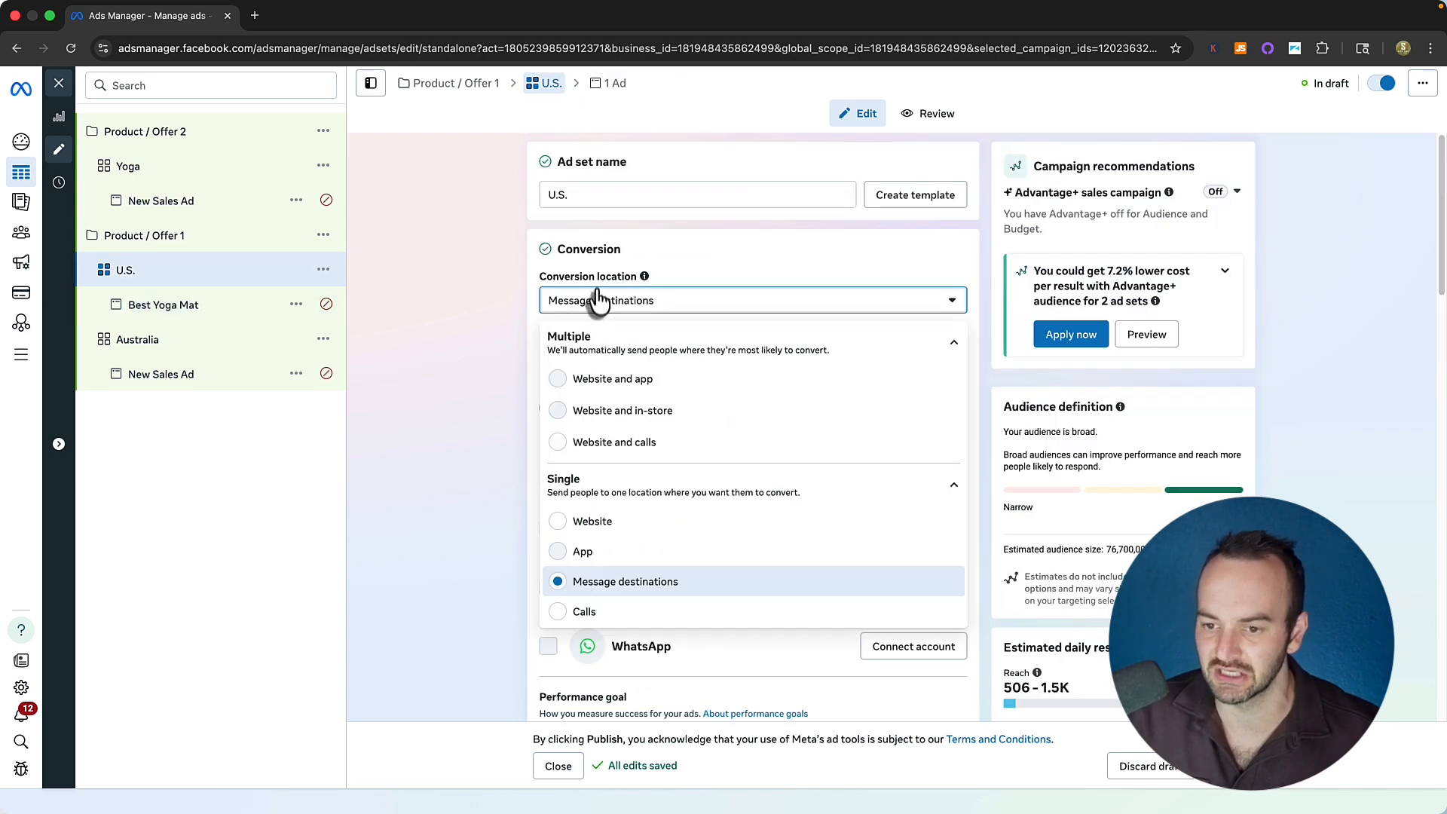
click(175, 308)
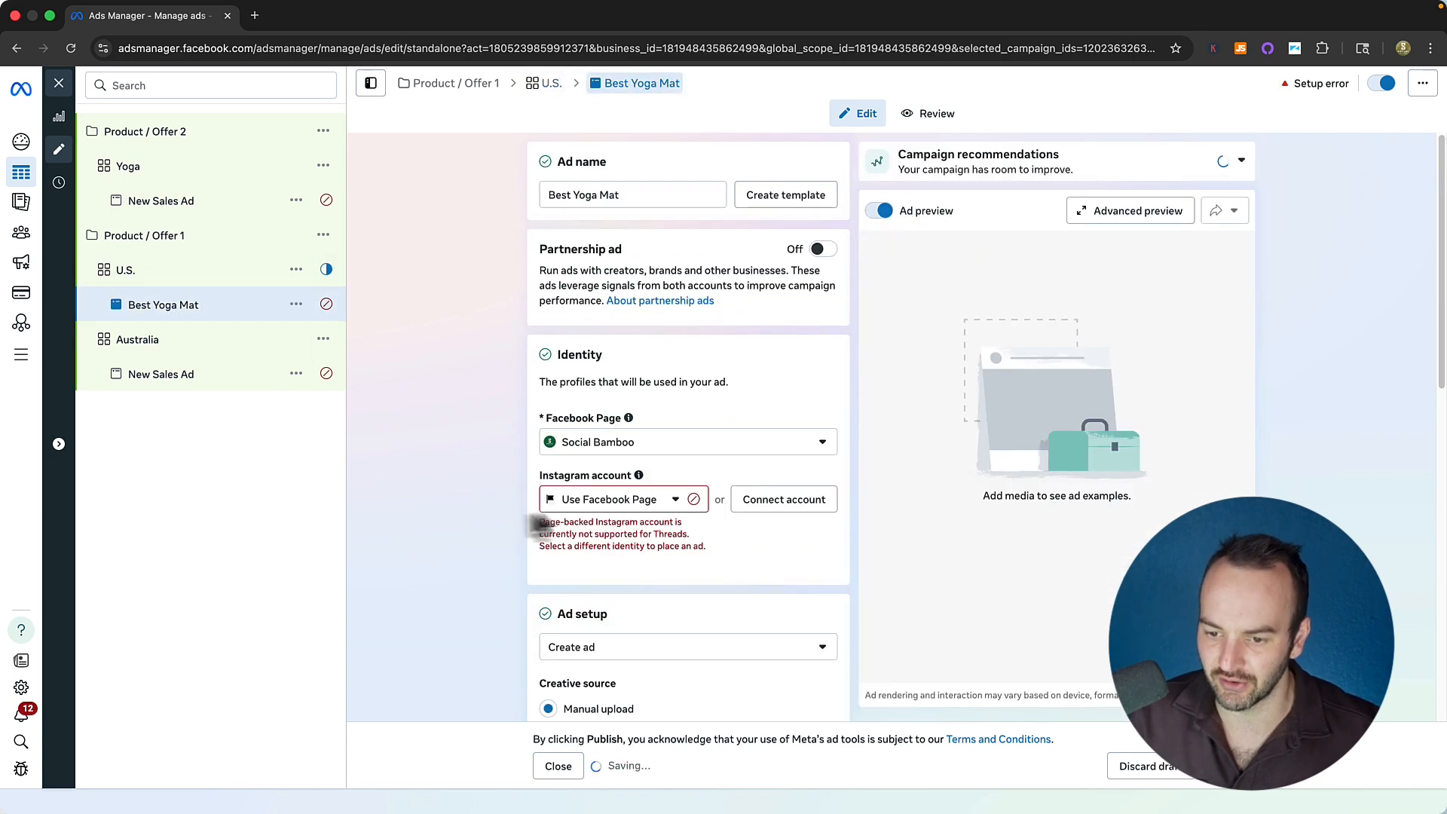
scroll(508, 500, down, 12)
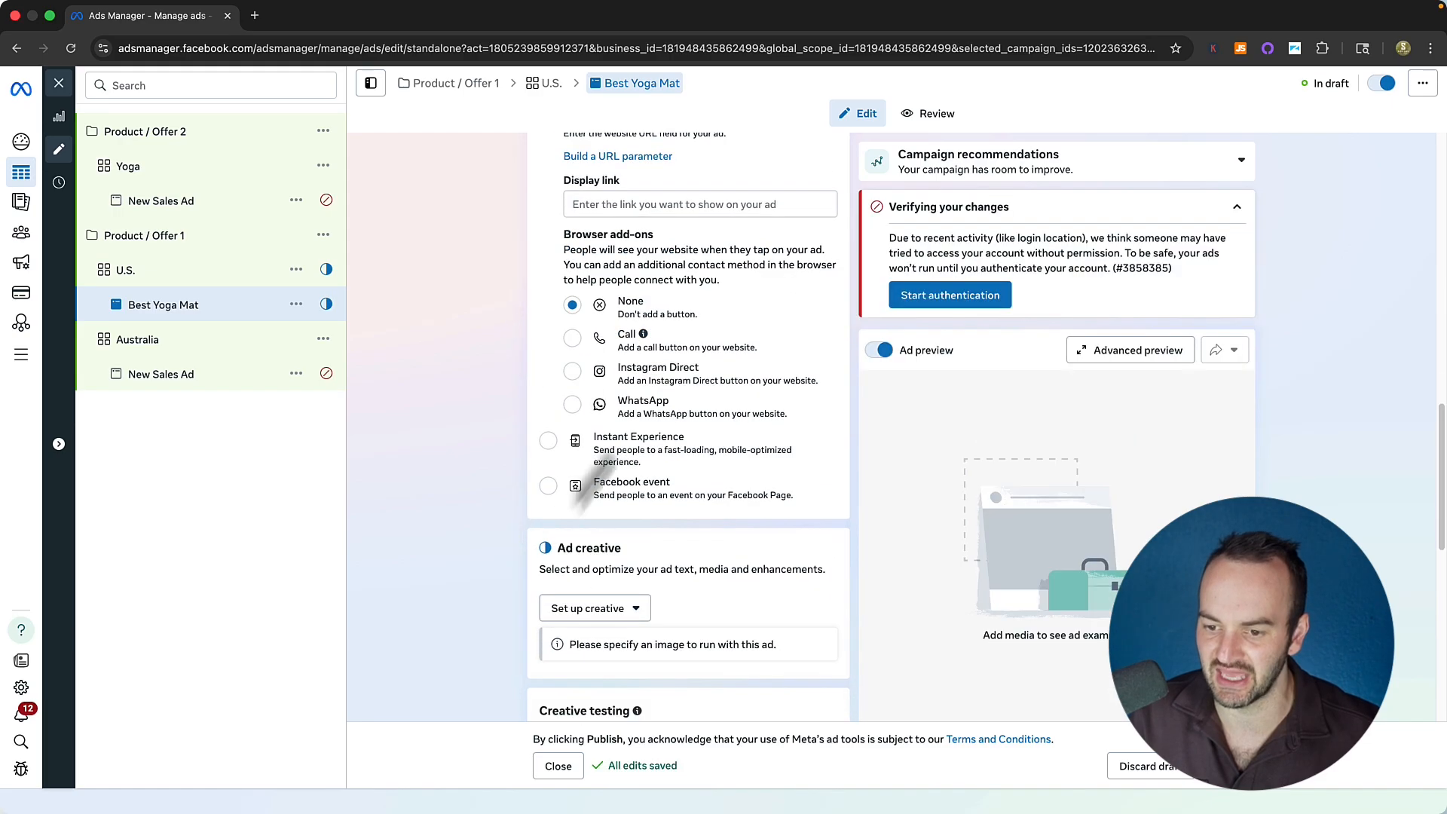
Set up a single-image creative using the green Social Bamboo image.
click(597, 467)
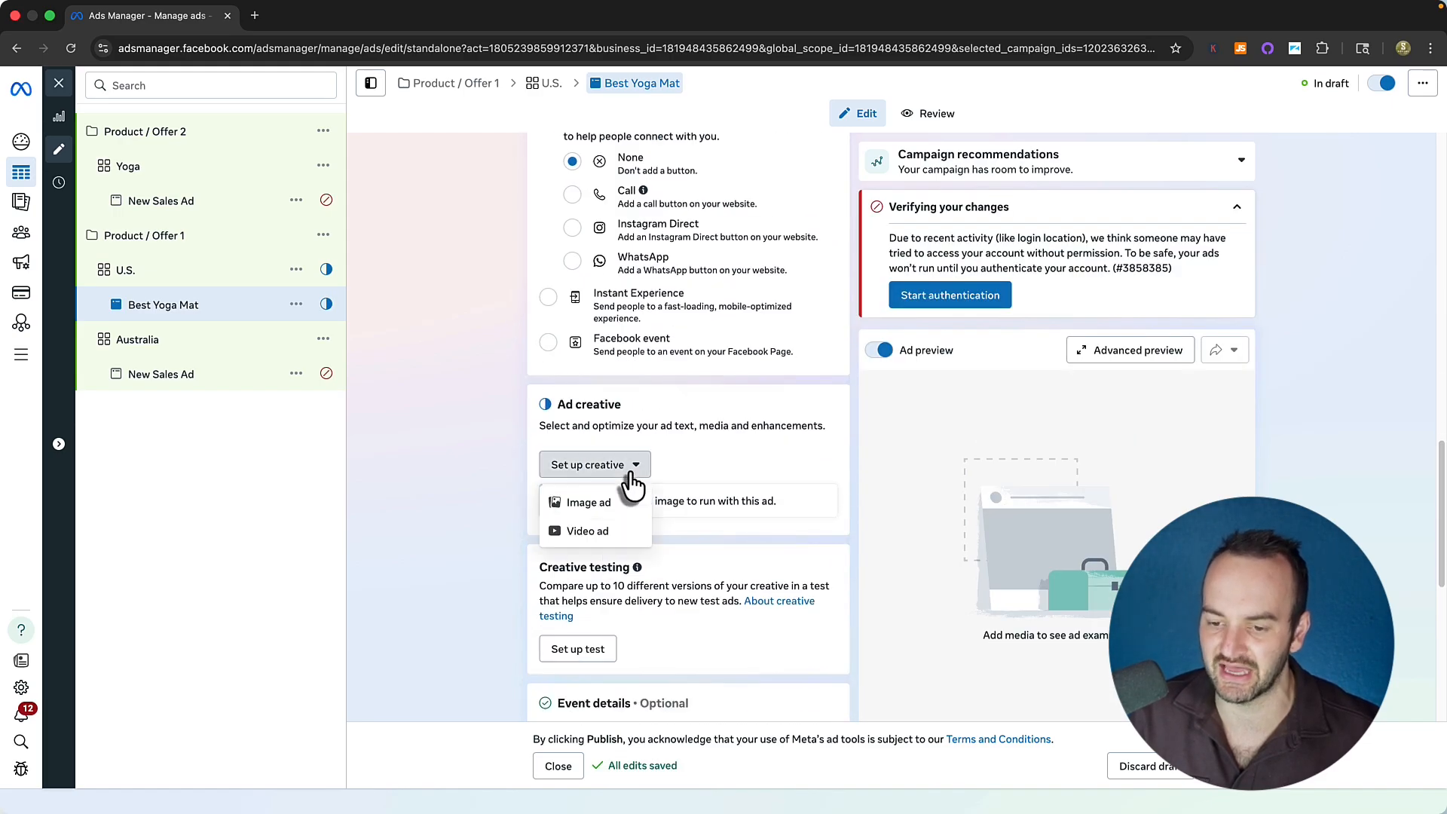
click(553, 500)
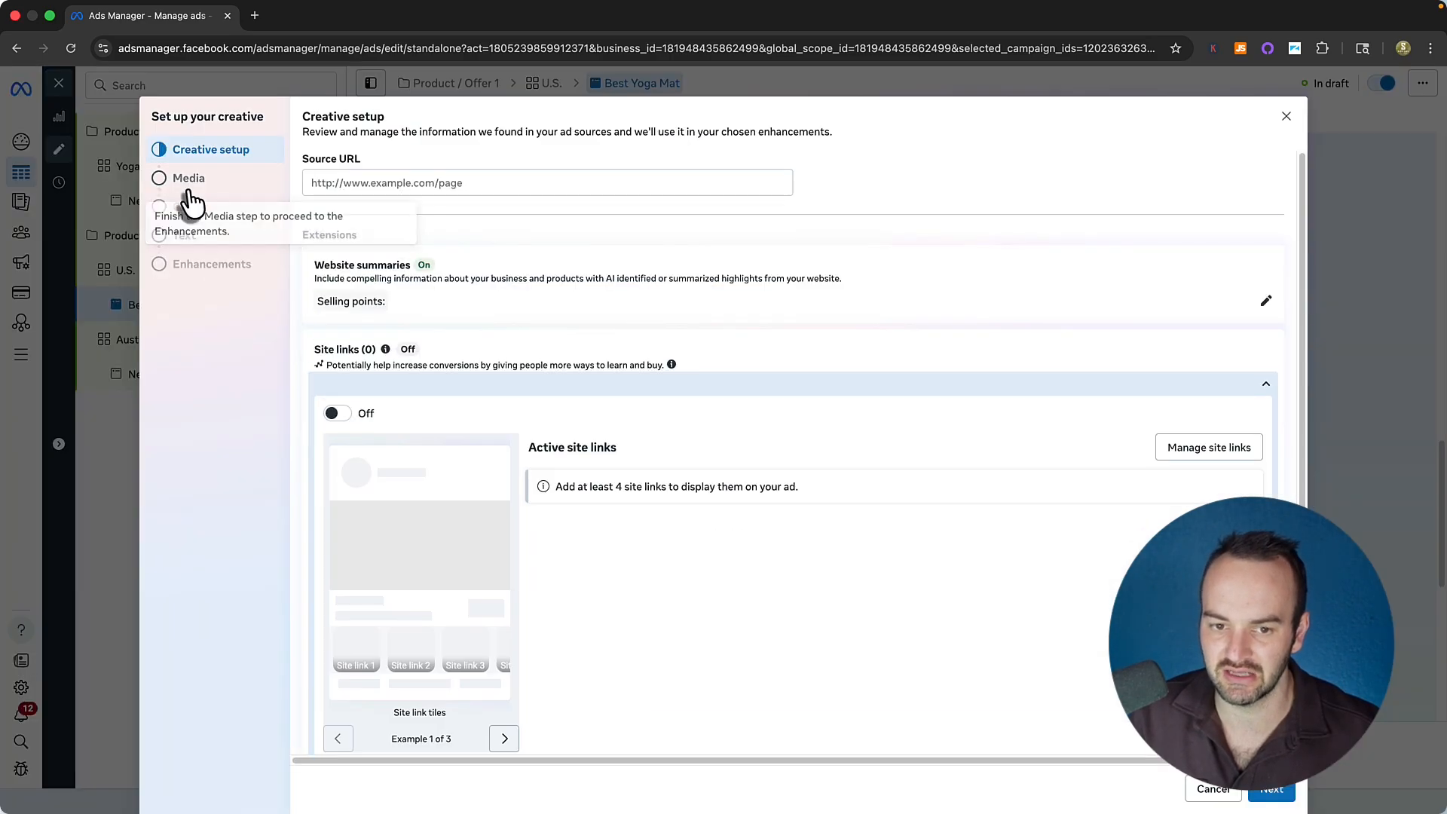
click(189, 193)
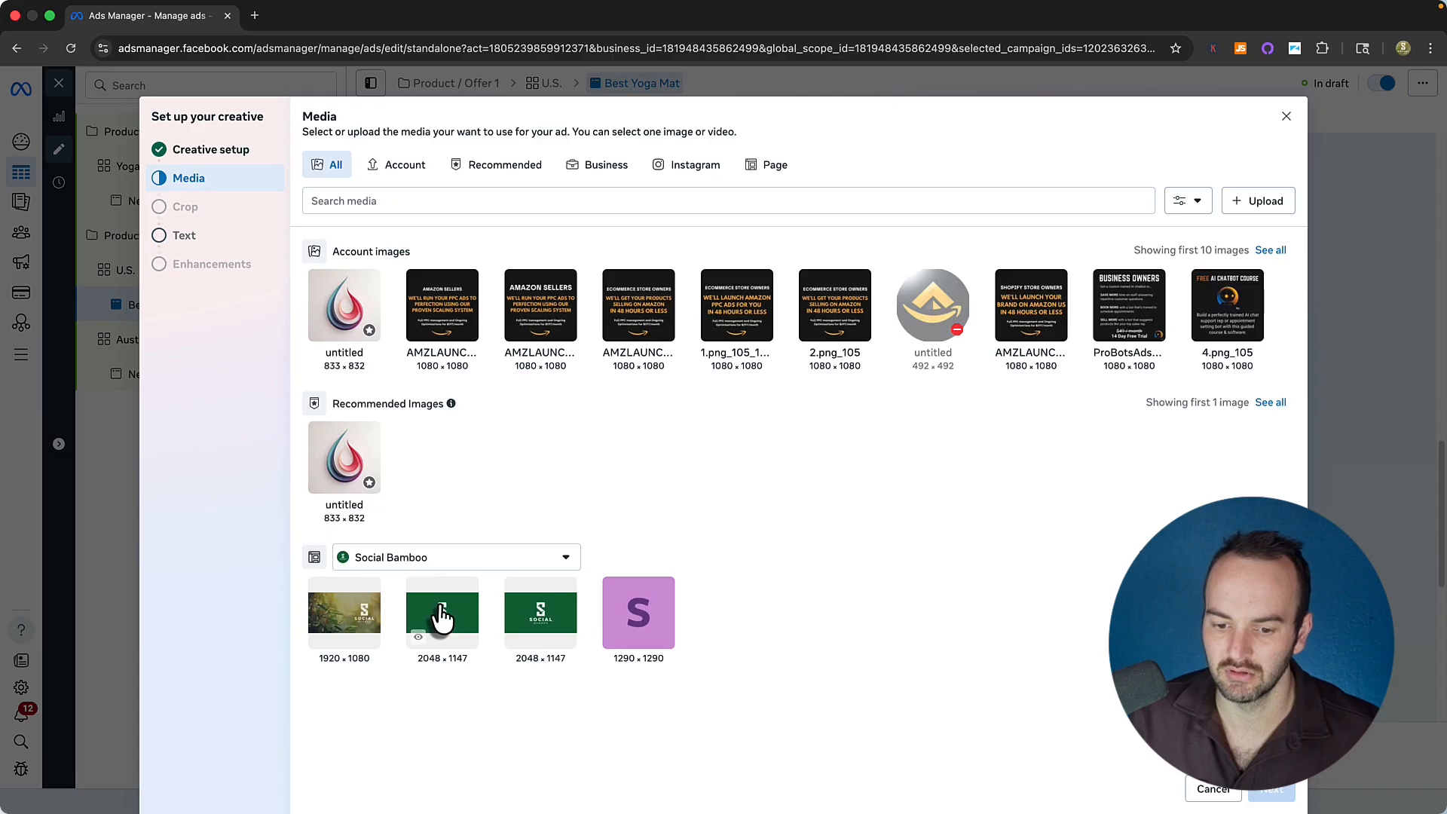
click(437, 614)
click(1272, 789)
click(1281, 793)
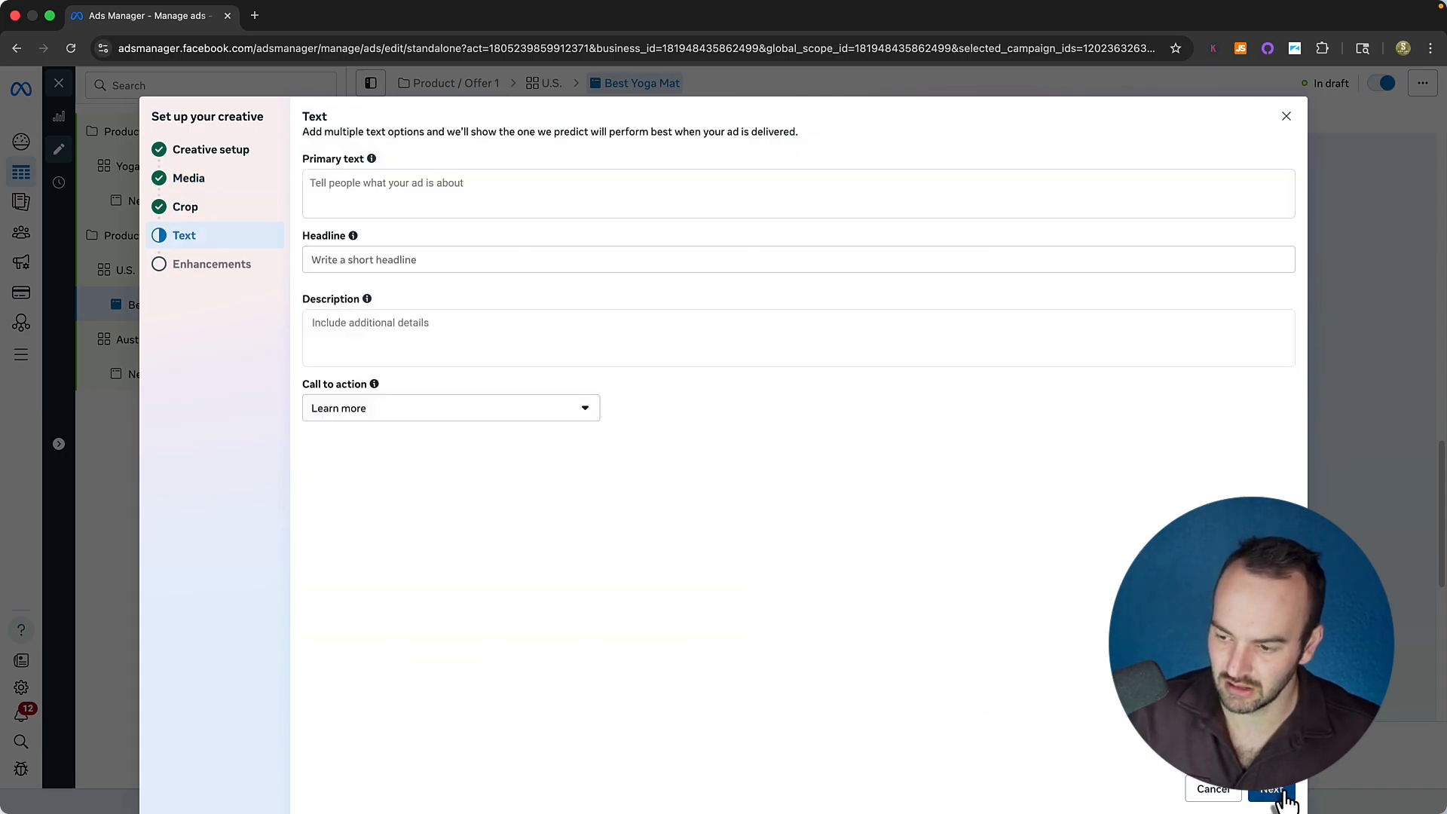
click(1272, 789)
click(1274, 788)
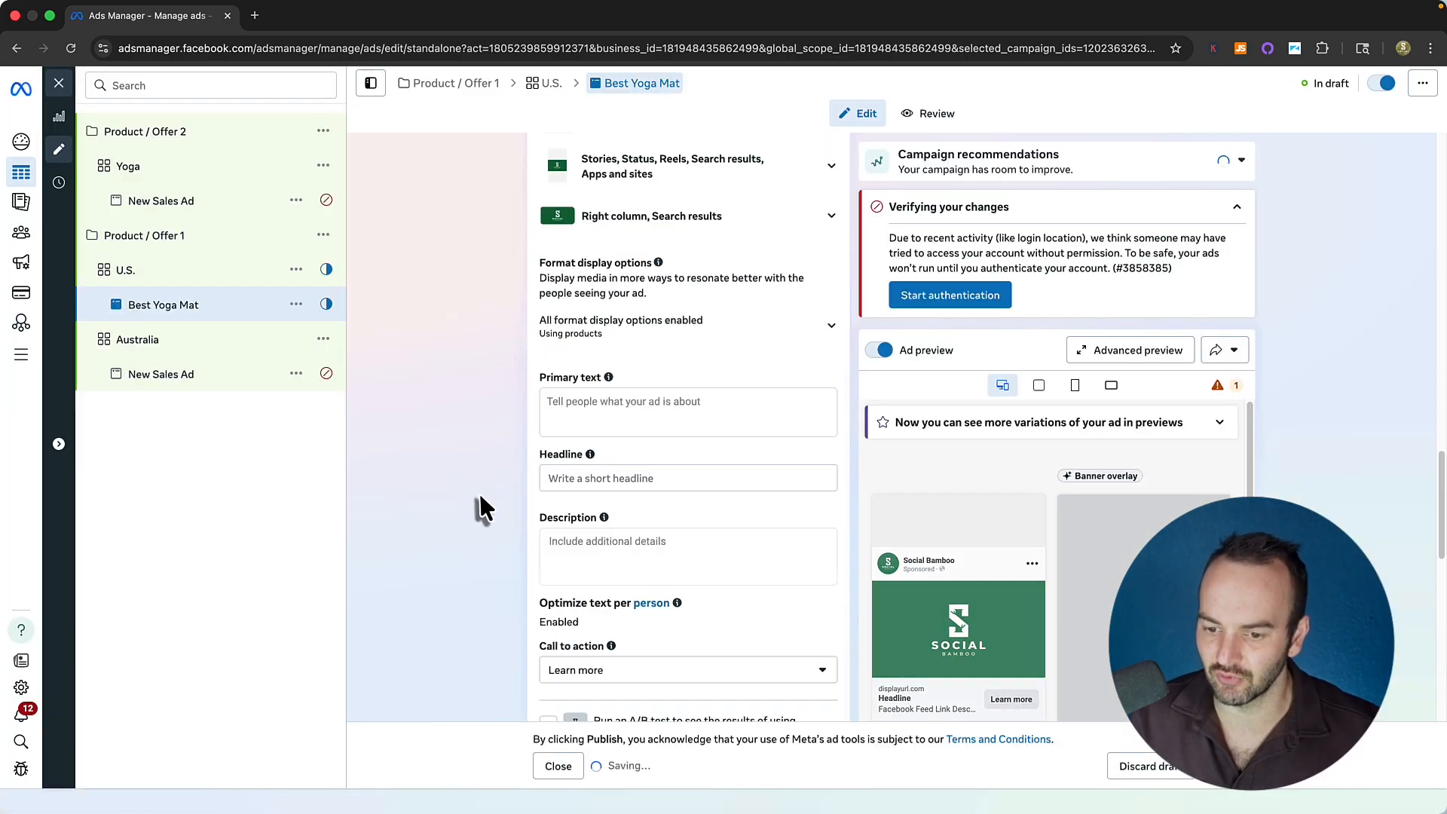
Start writing the first caption in the ad's primary text.
click(558, 374)
click(579, 487)
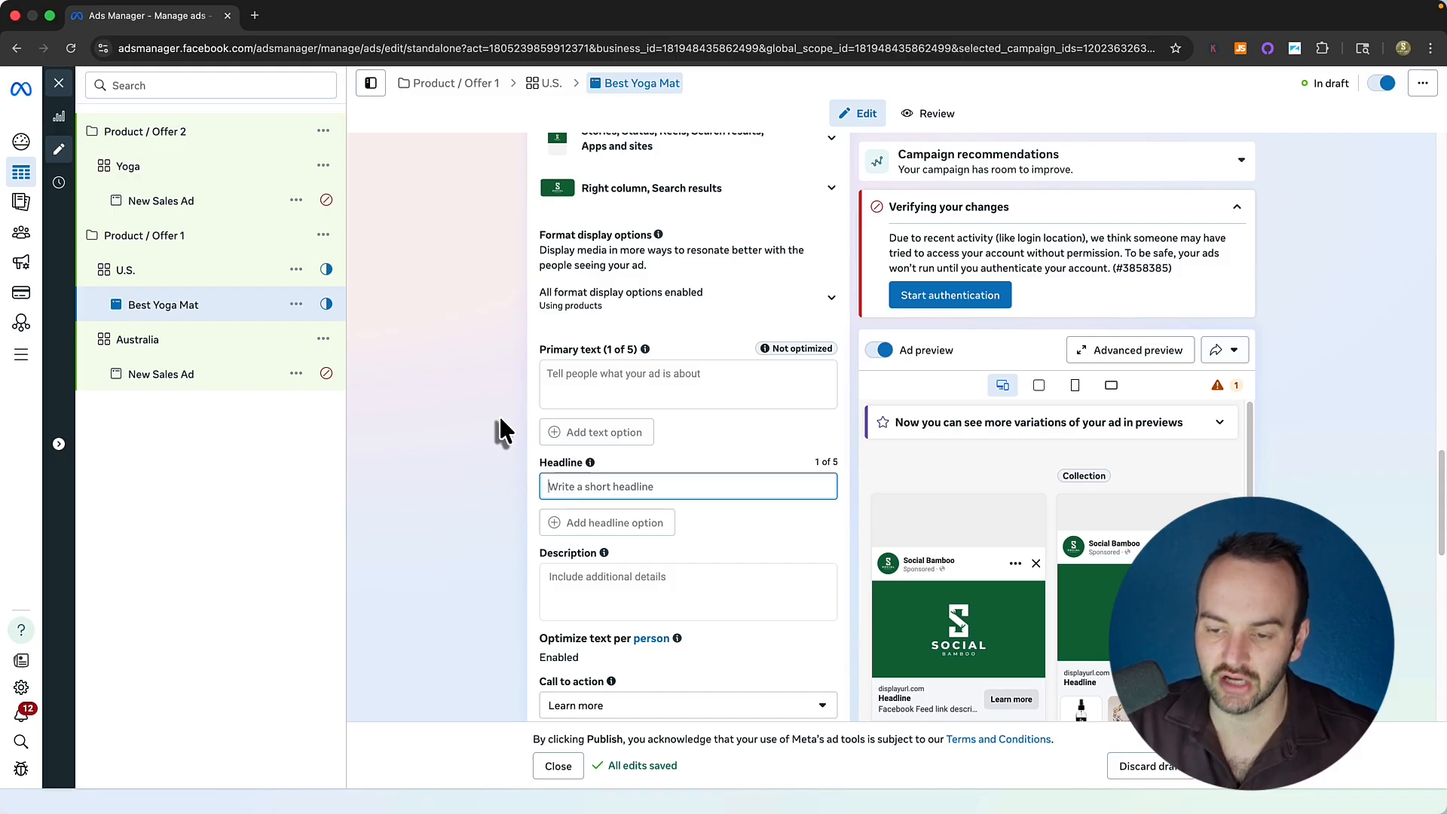
click(584, 382)
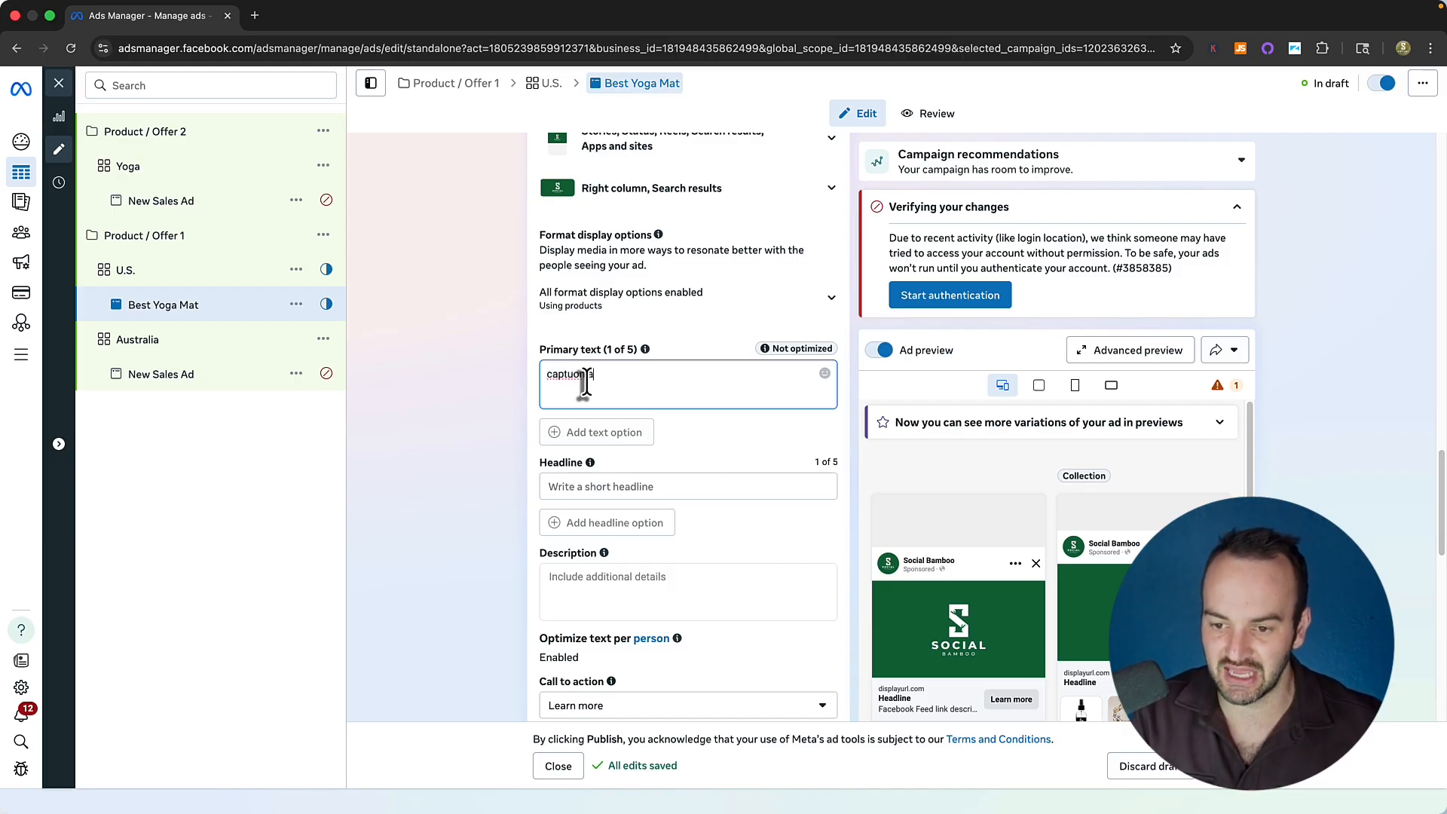
Correct the first primary text to 'caption a' and delete the extra 'caption b' option.
click(604, 431)
text(c)
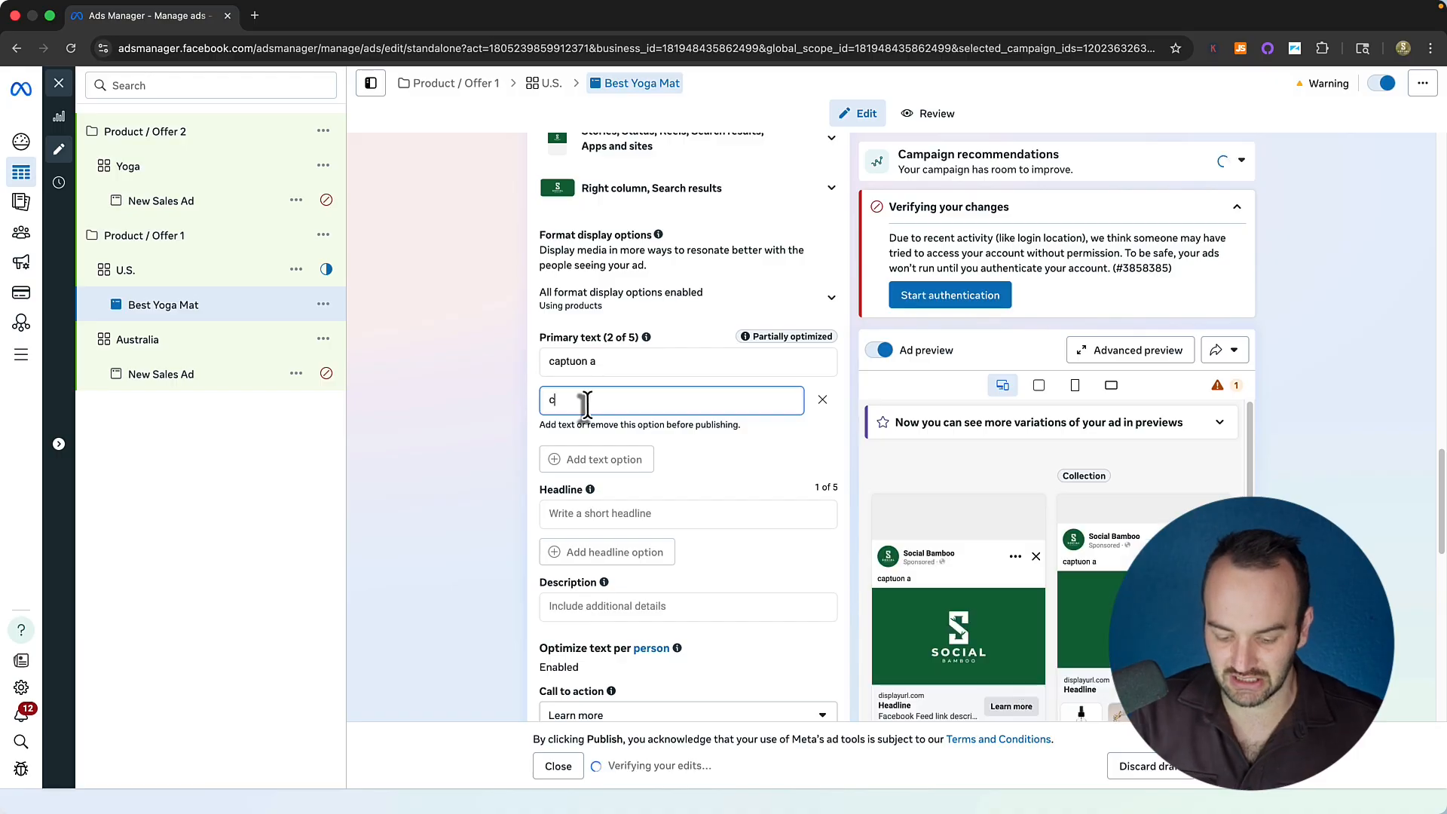
text(aption b)
click(575, 362)
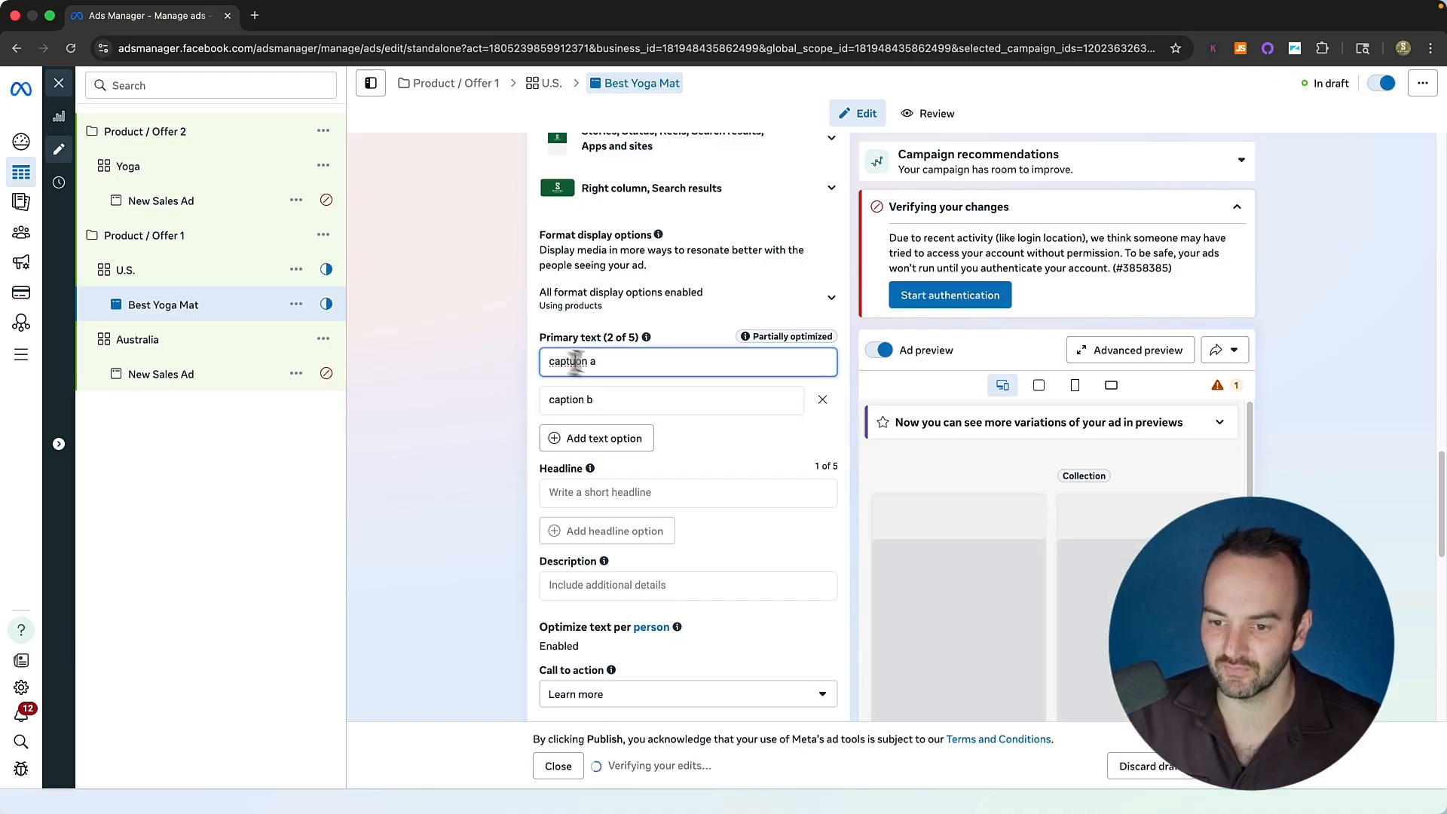
text(i)
click(592, 398)
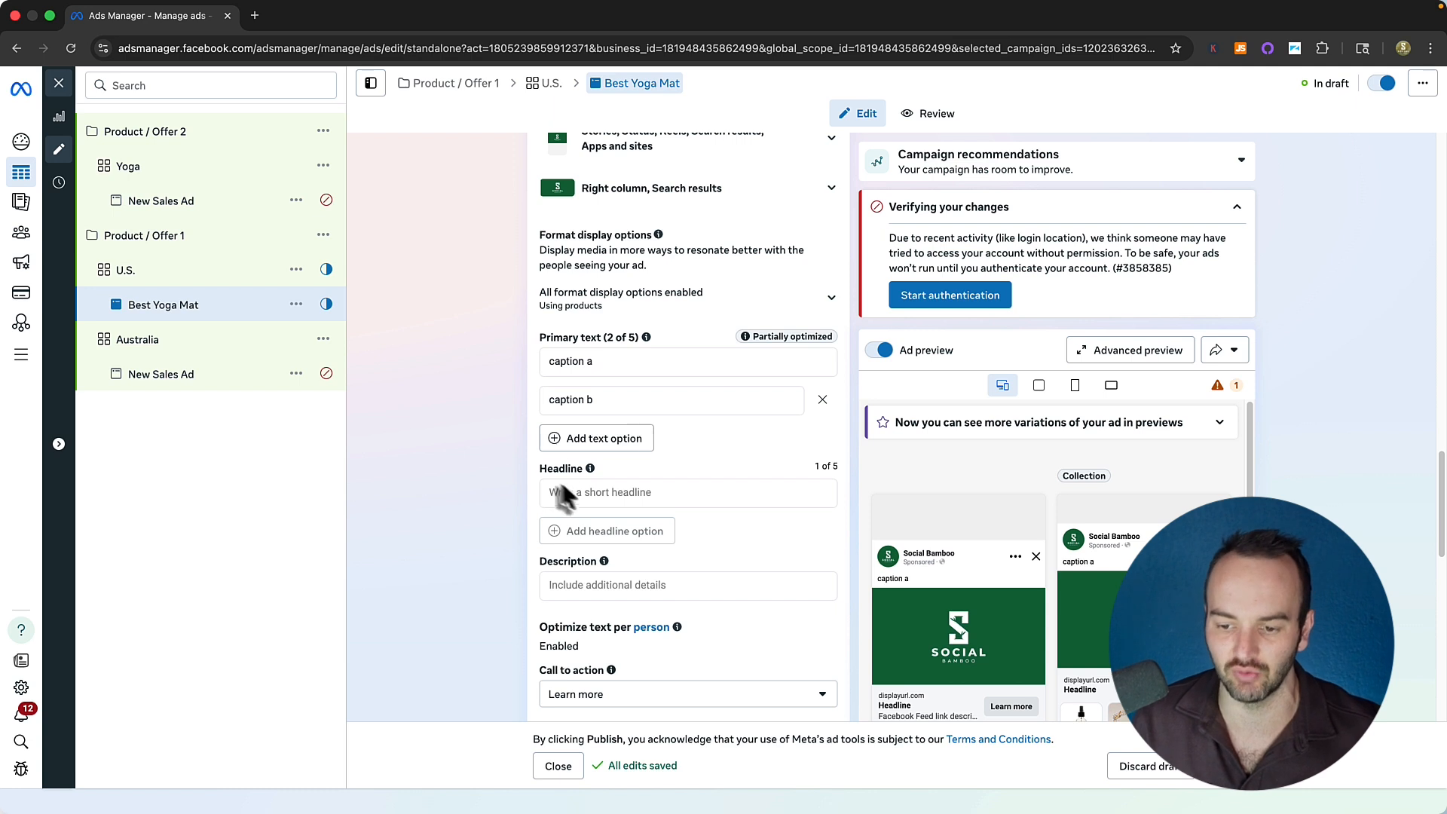
click(821, 402)
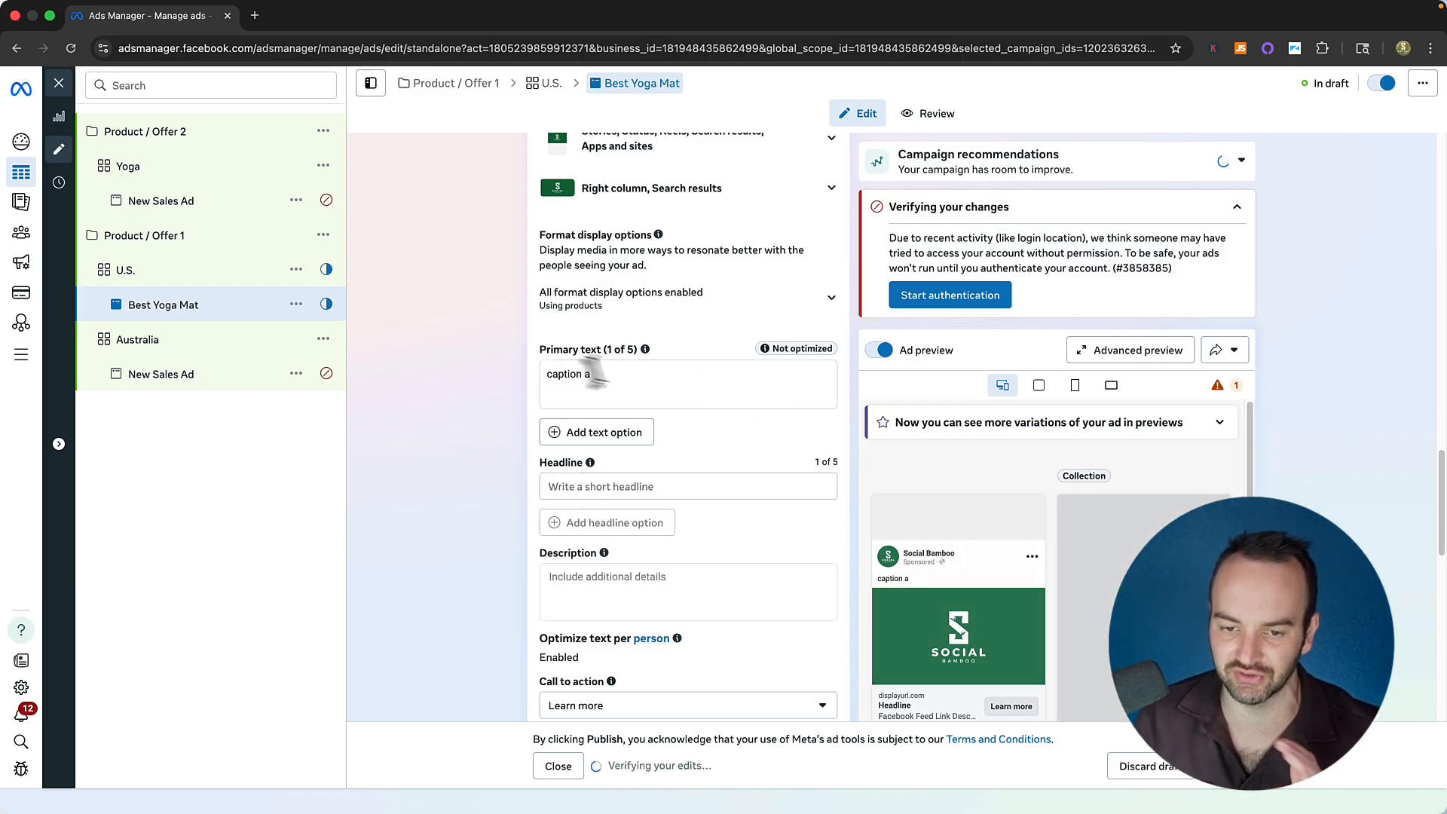
Quick-duplicate Best Yoga Mat and caption the copy 'This is the best yoga mat'.
click(296, 304)
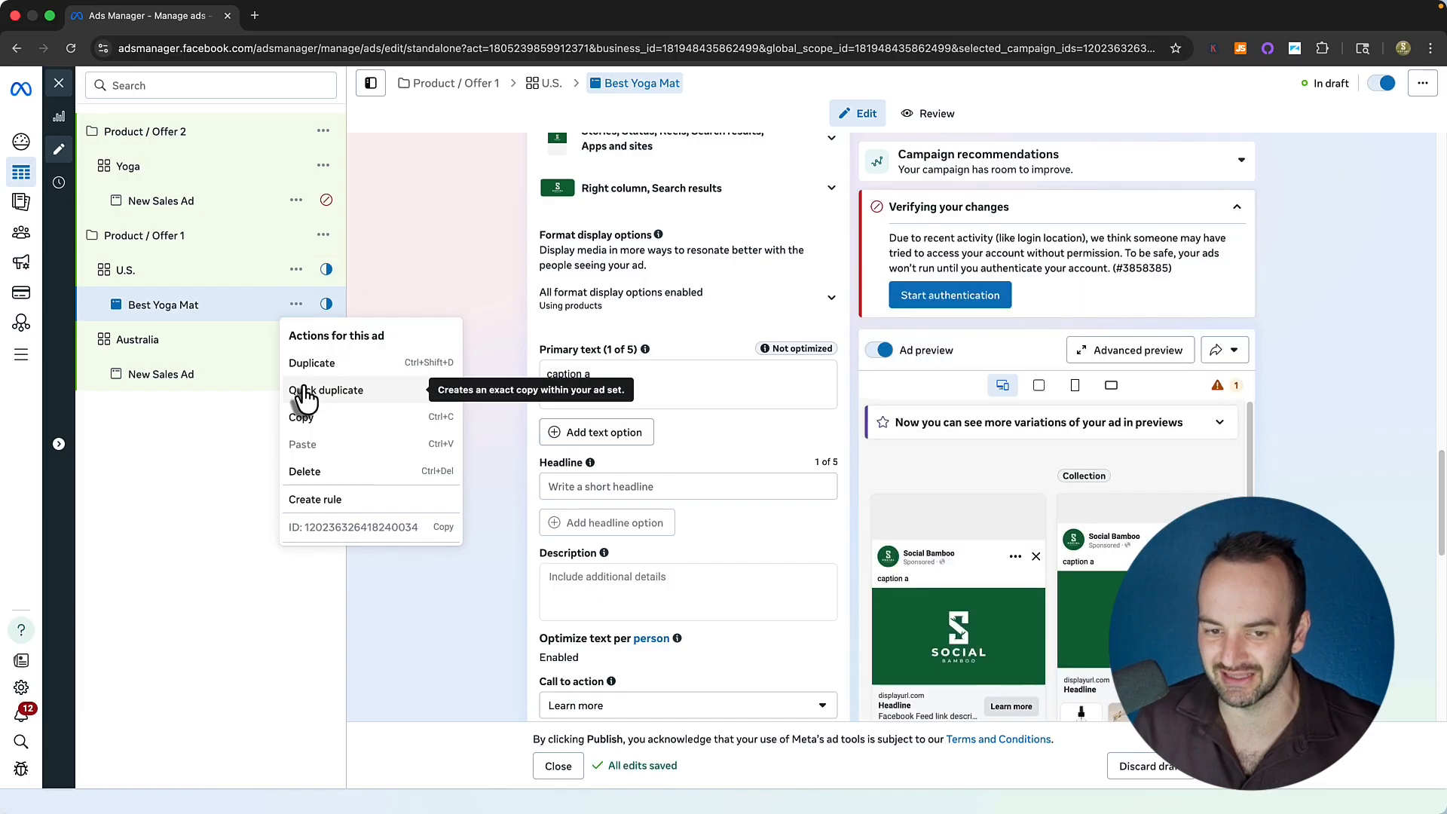
click(249, 391)
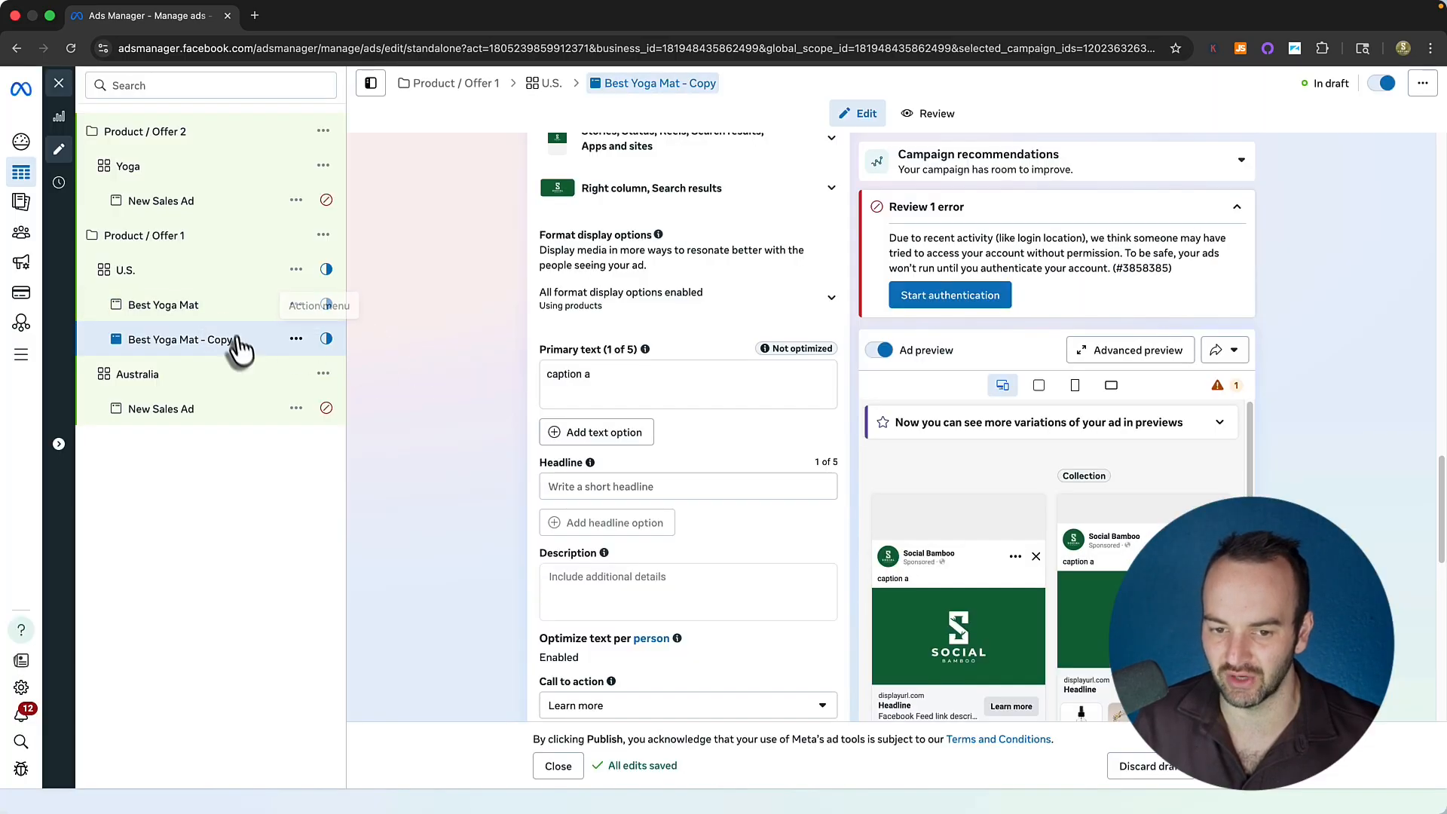
triple_click(611, 376)
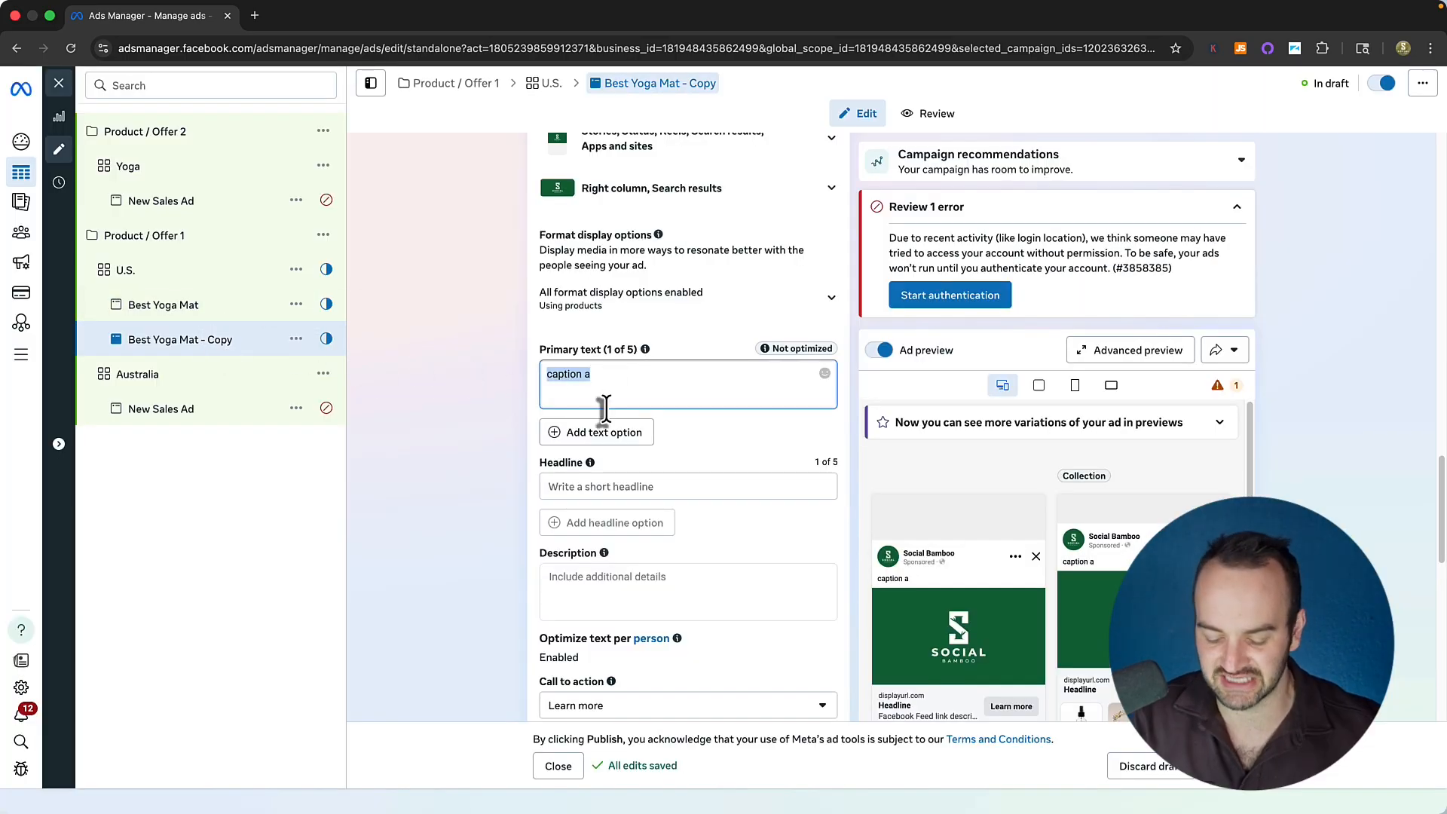
text(This)
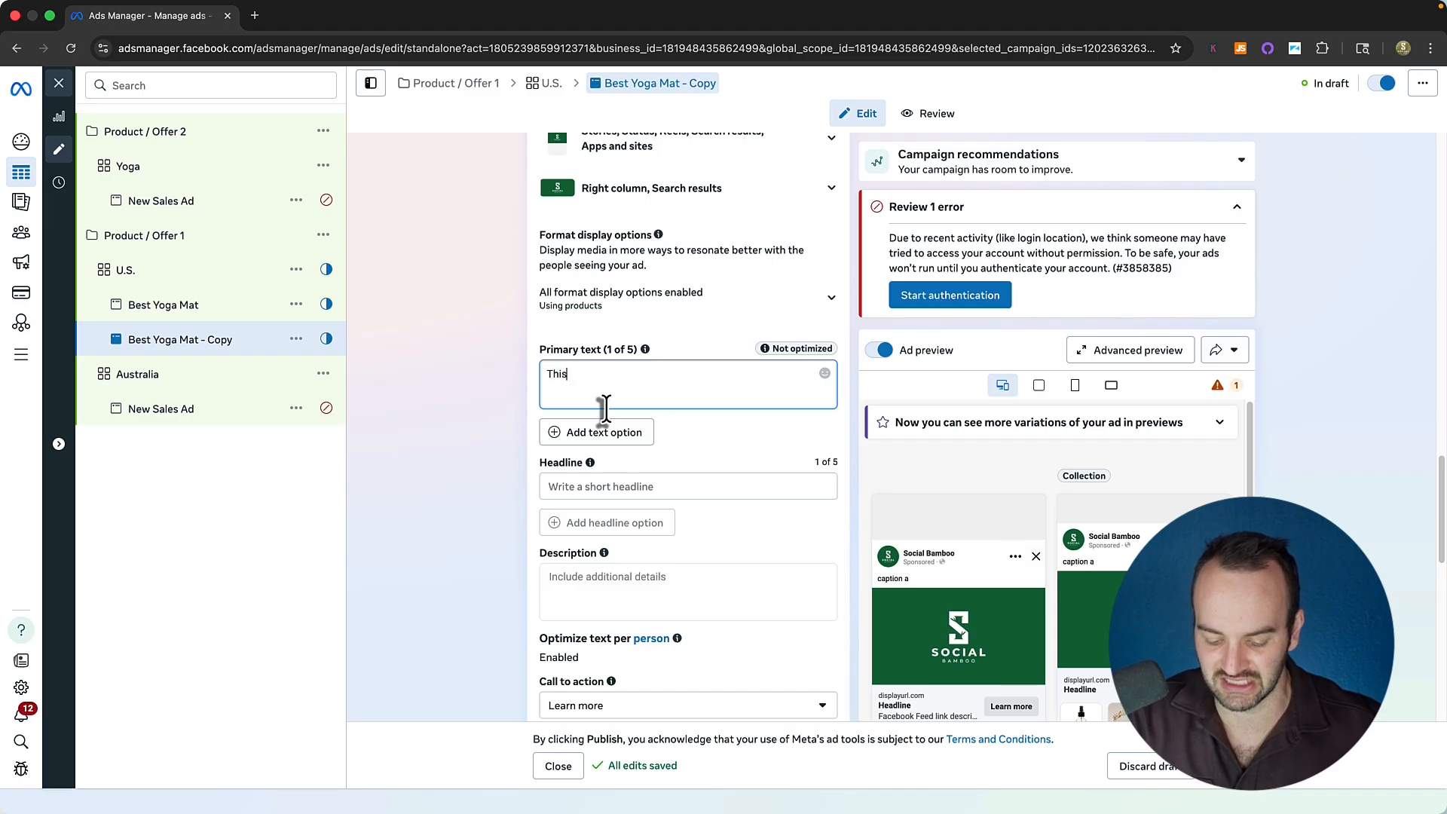
text( is the best yo)
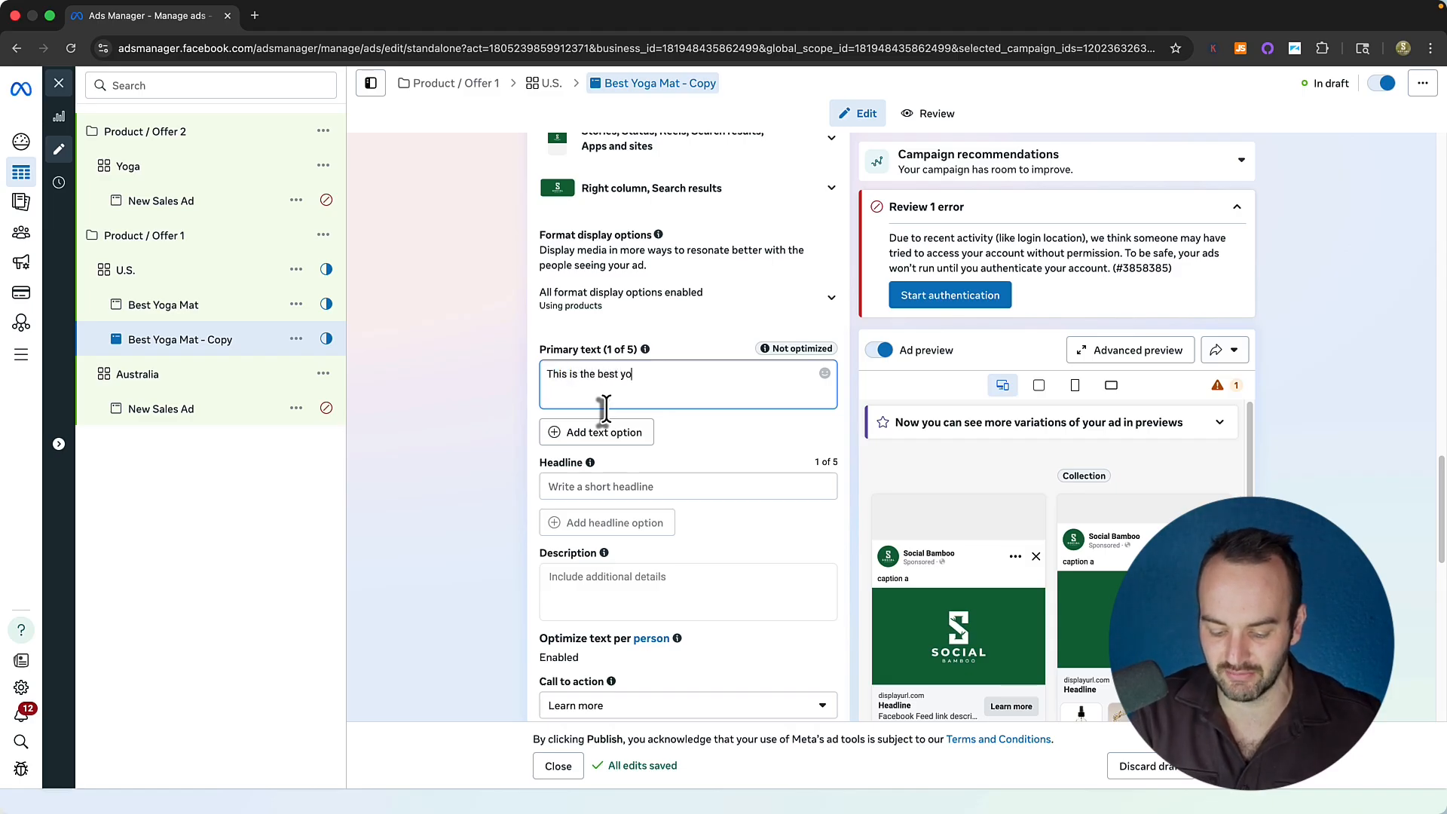
text(ga mat)
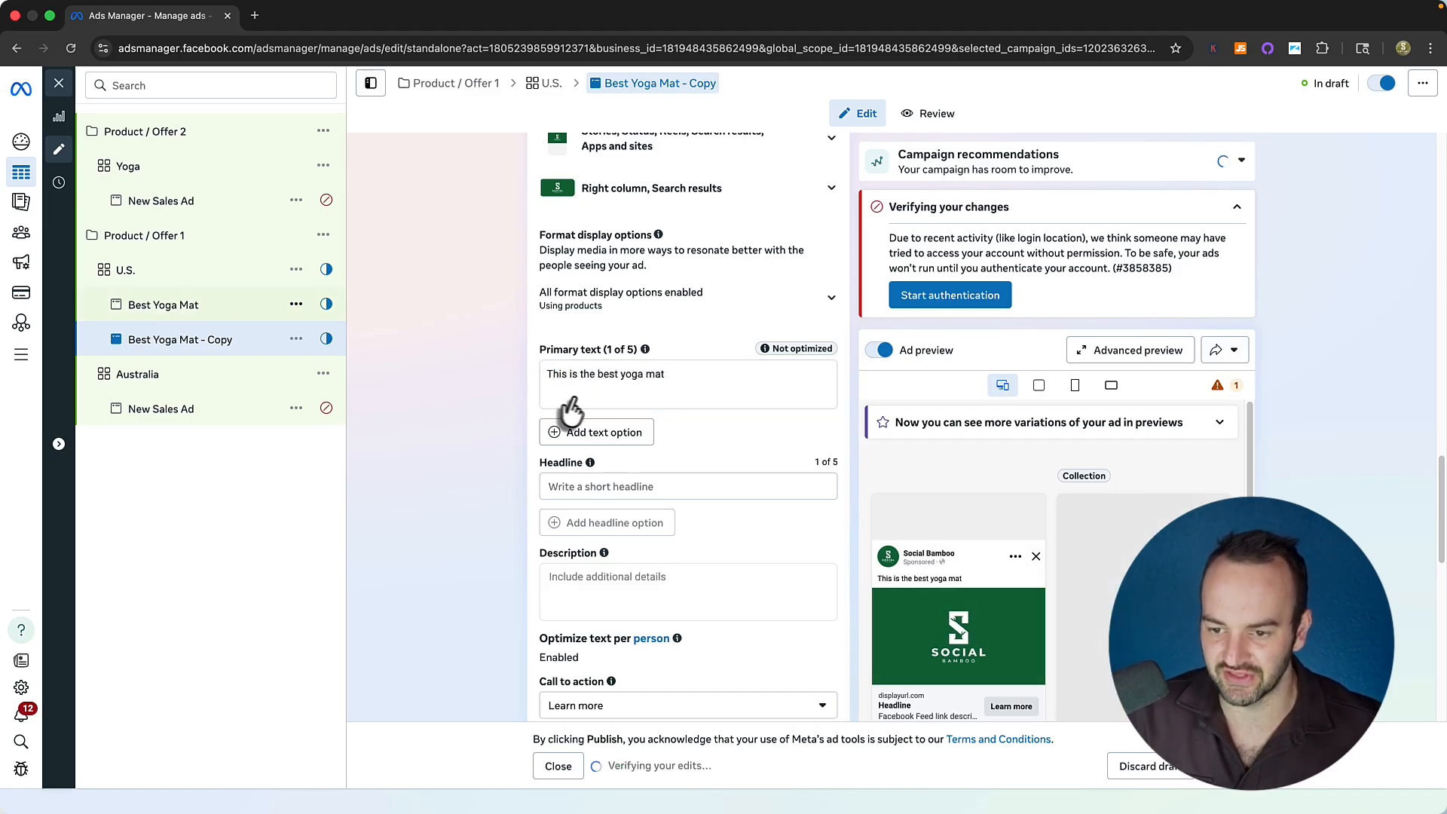
Change the original ad's primary text to 'Trouble with your yoga mat?'.
drag(601, 389, 526, 364)
text(Tro)
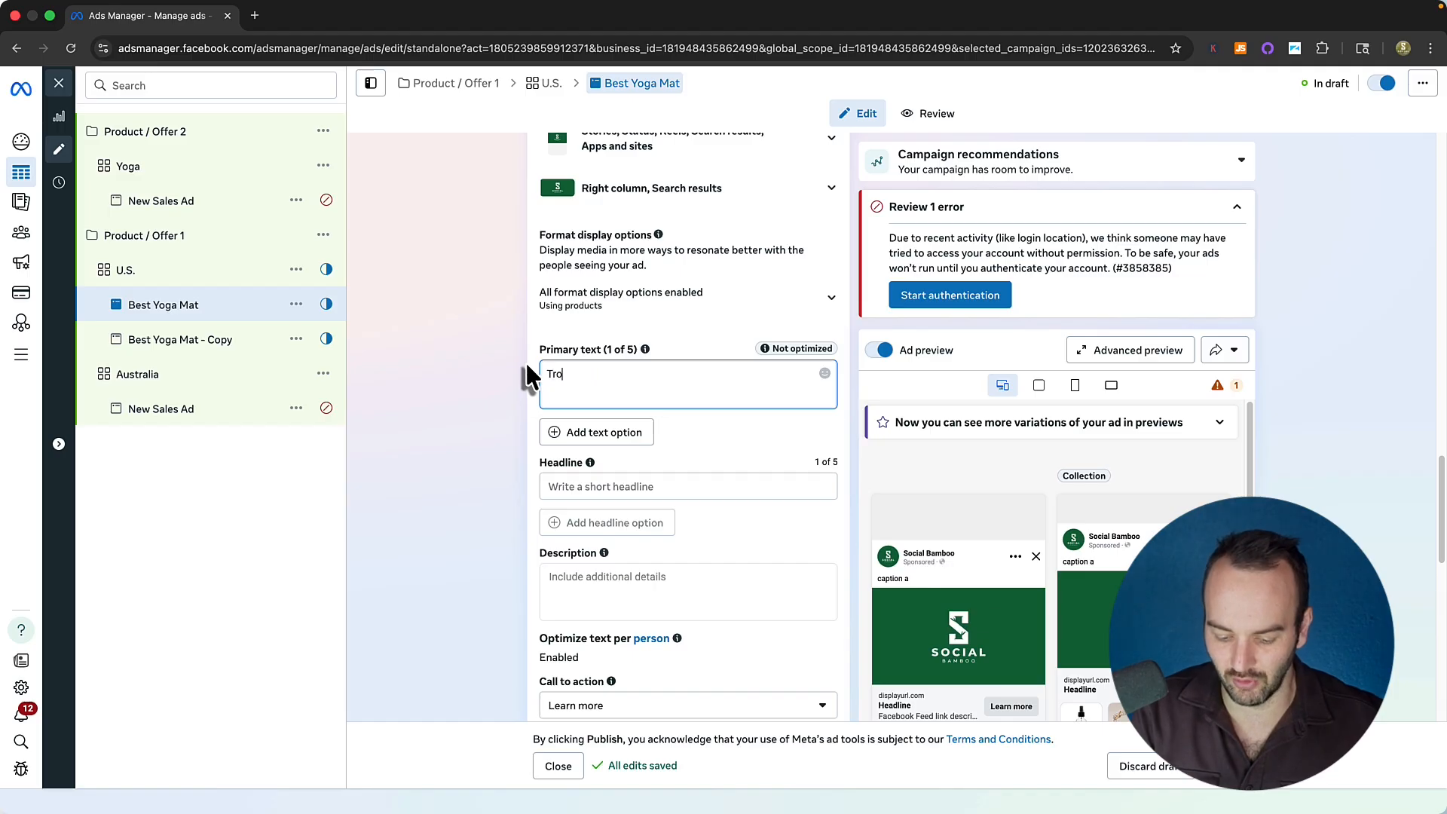
text(uble with your yoga mat)
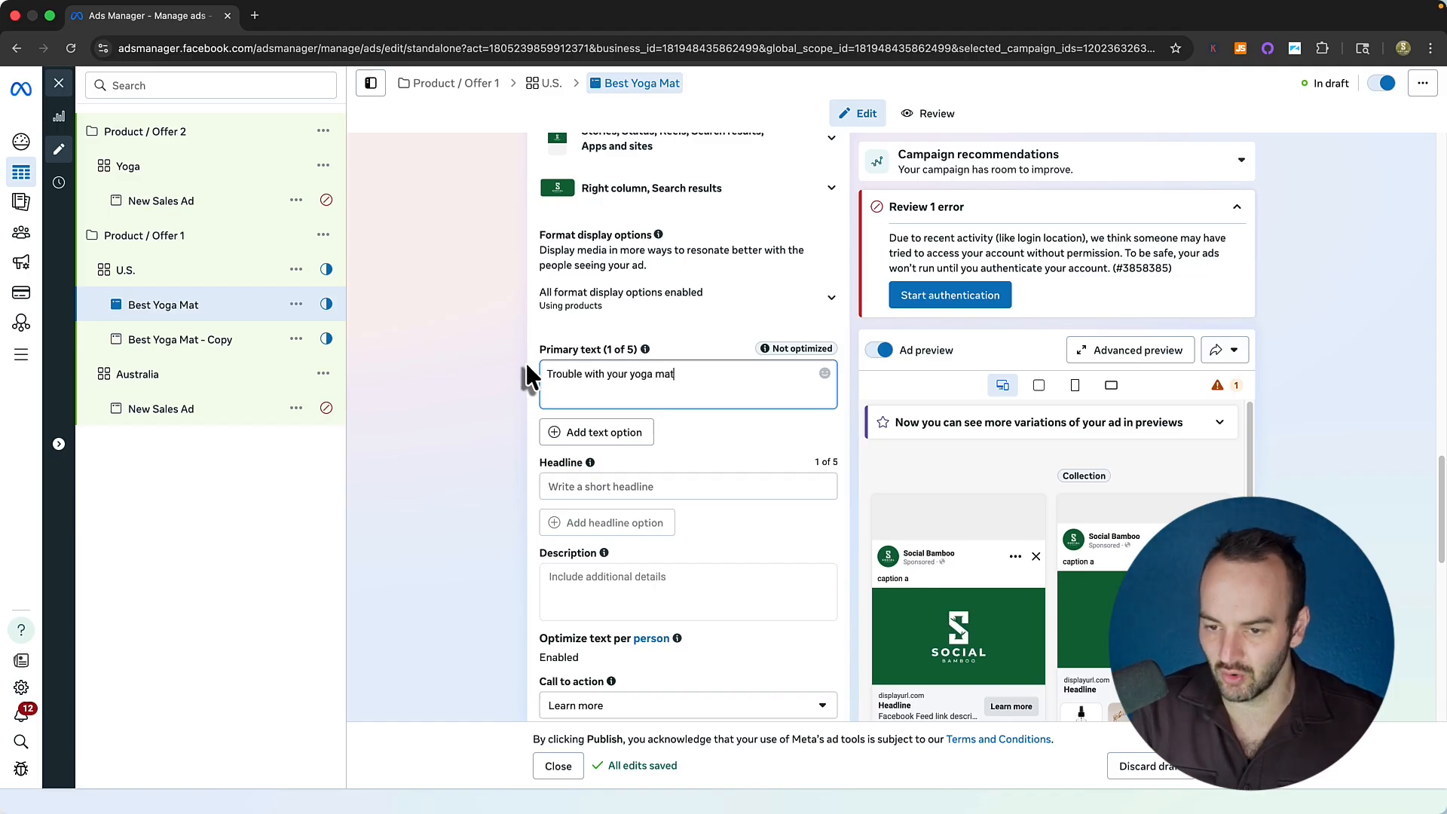
text(?)
click(433, 372)
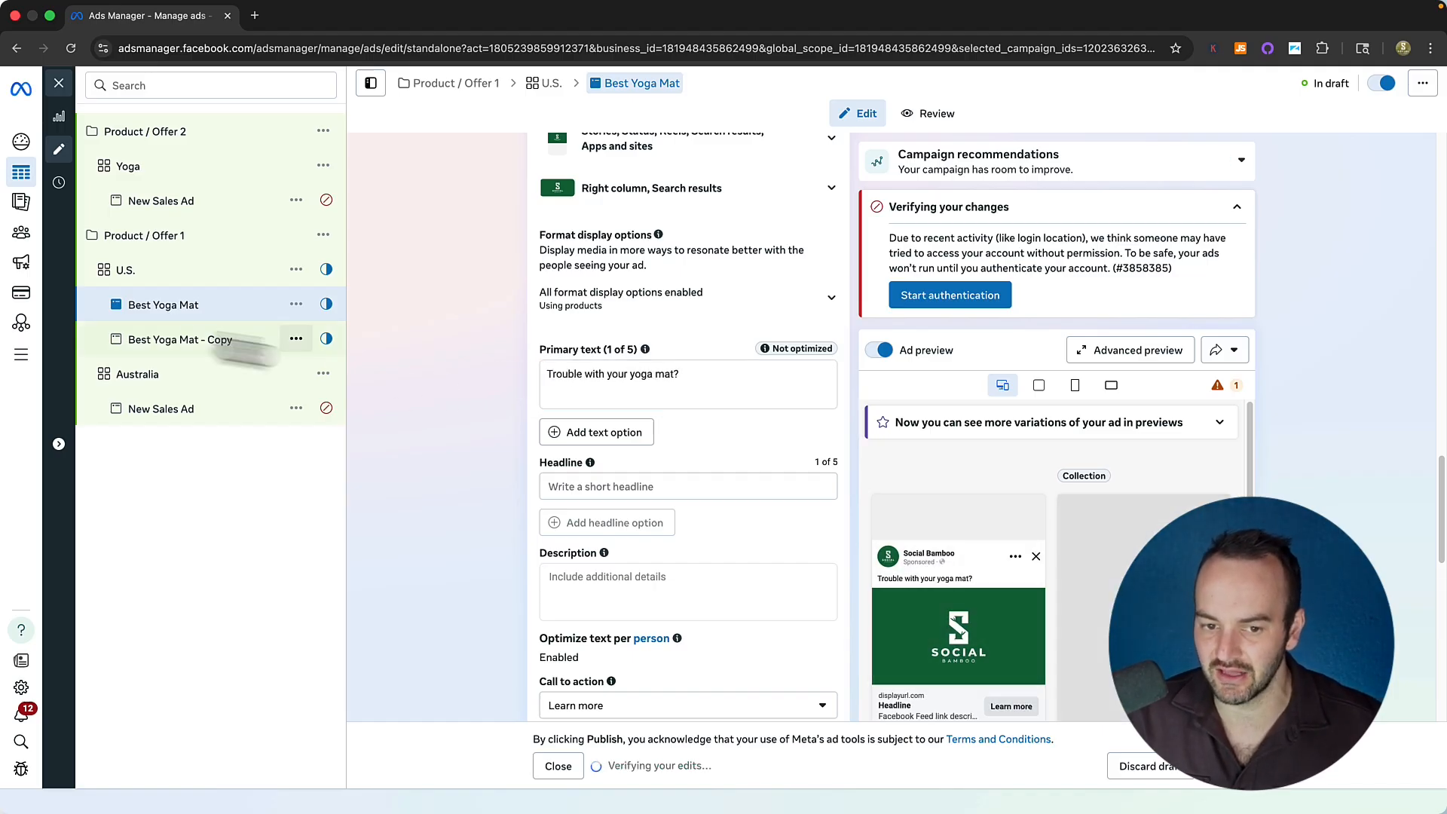
scroll(498, 361, up, 20)
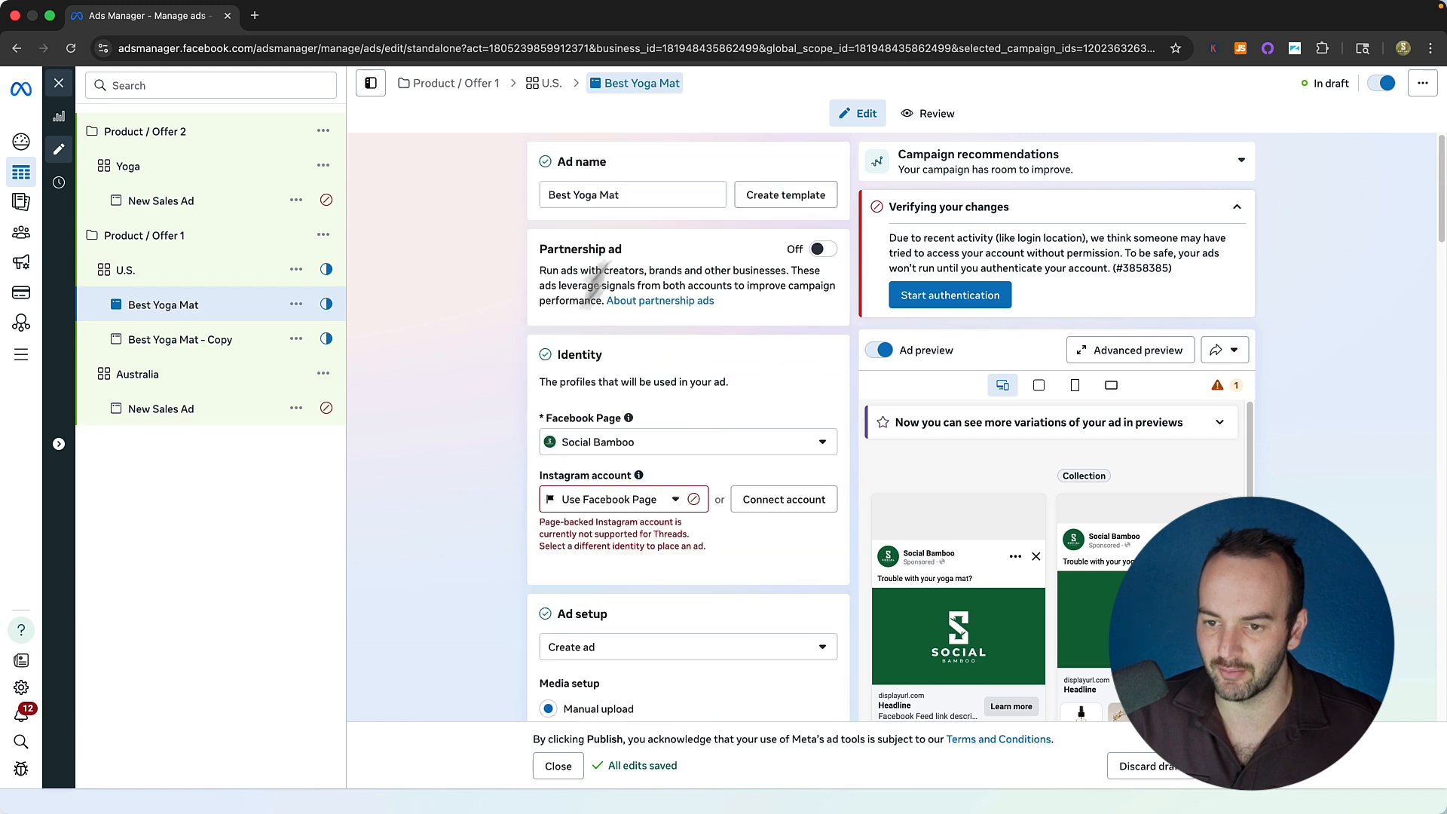
Rename the original ad to 'Best Yoga Mat - "Trouble with your yoga mat?"'.
click(635, 196)
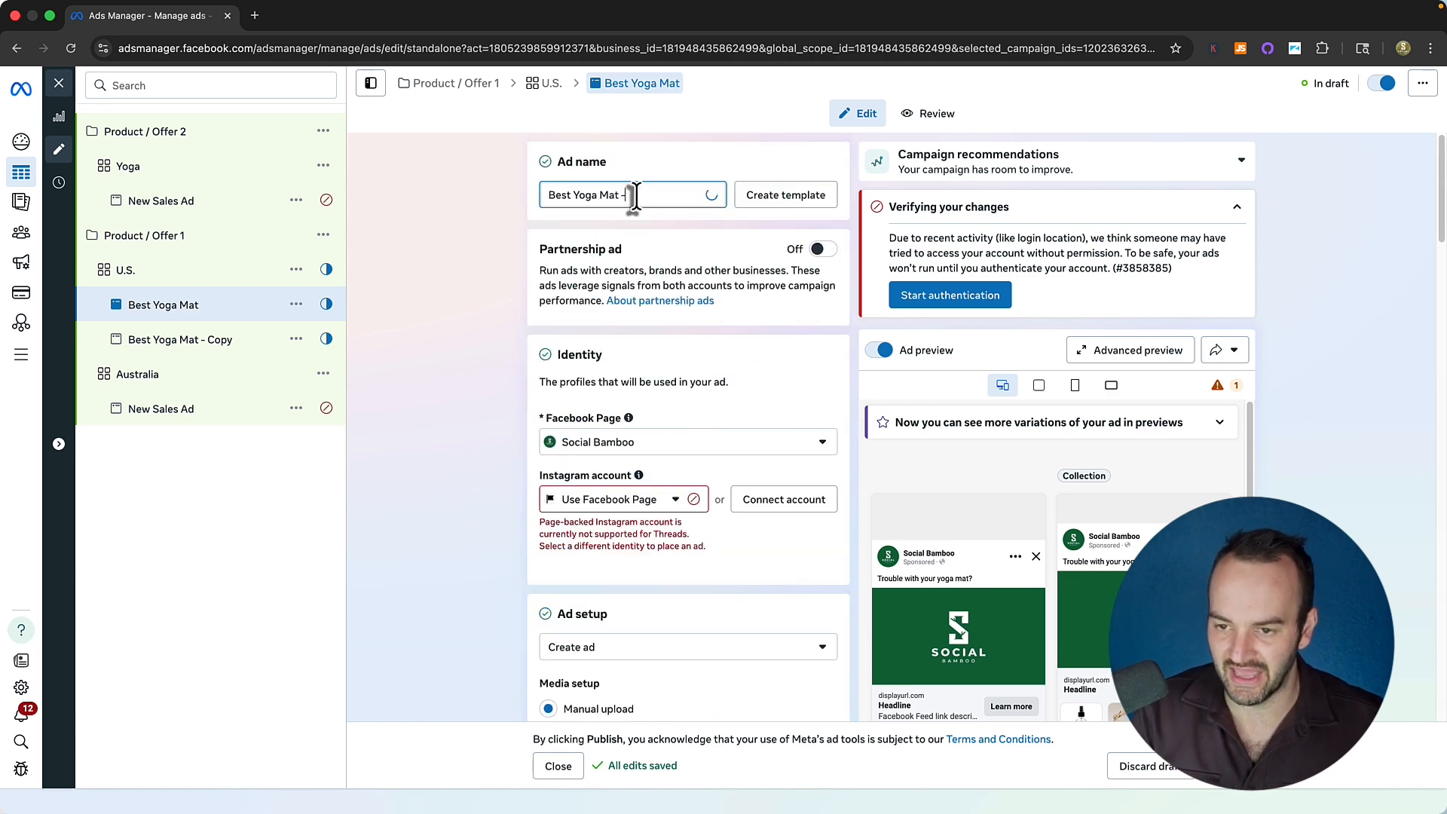
text(- ")
scroll(490, 317, down, 15)
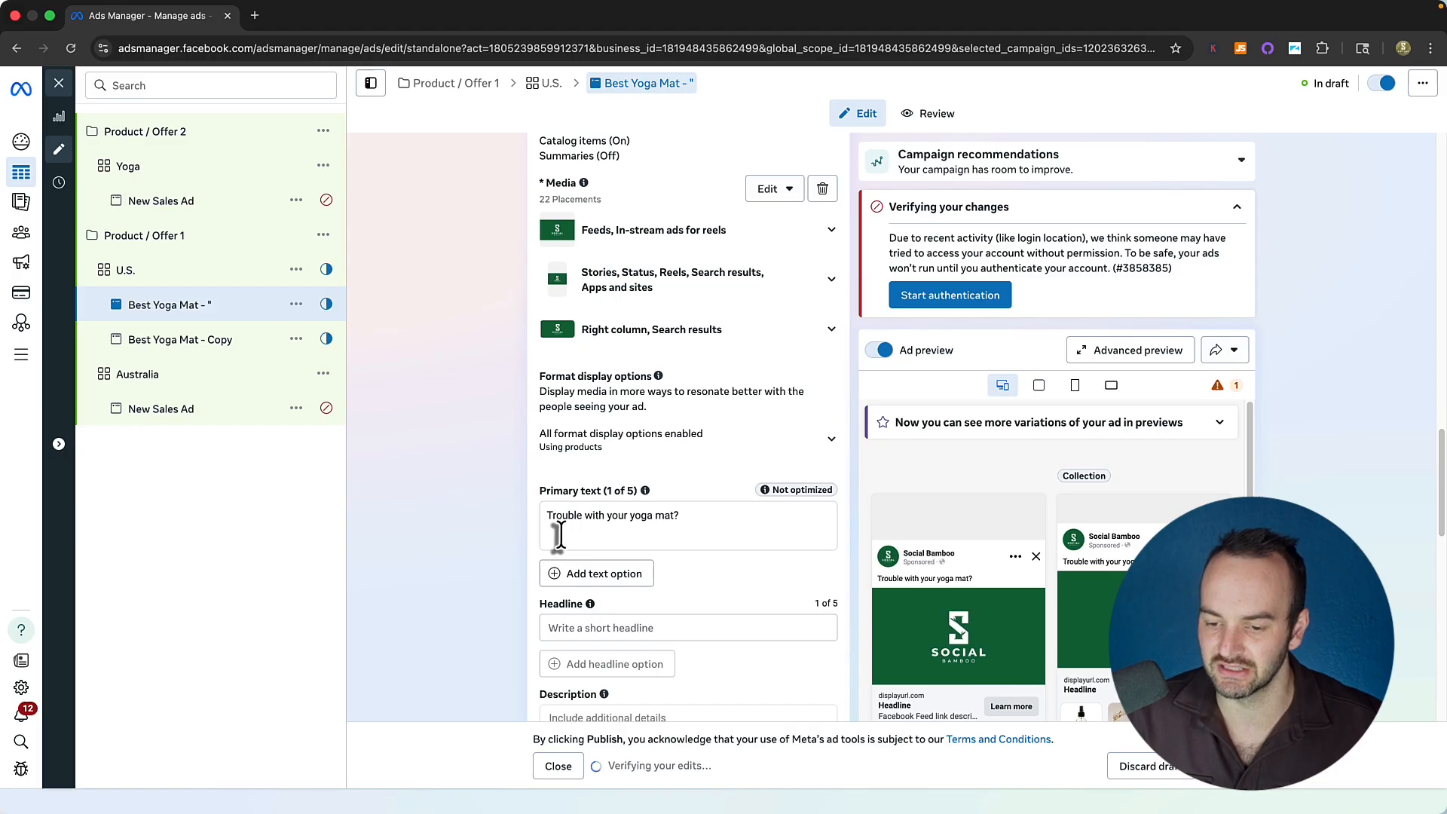
scroll(479, 467, up, 15)
text(Trouble)
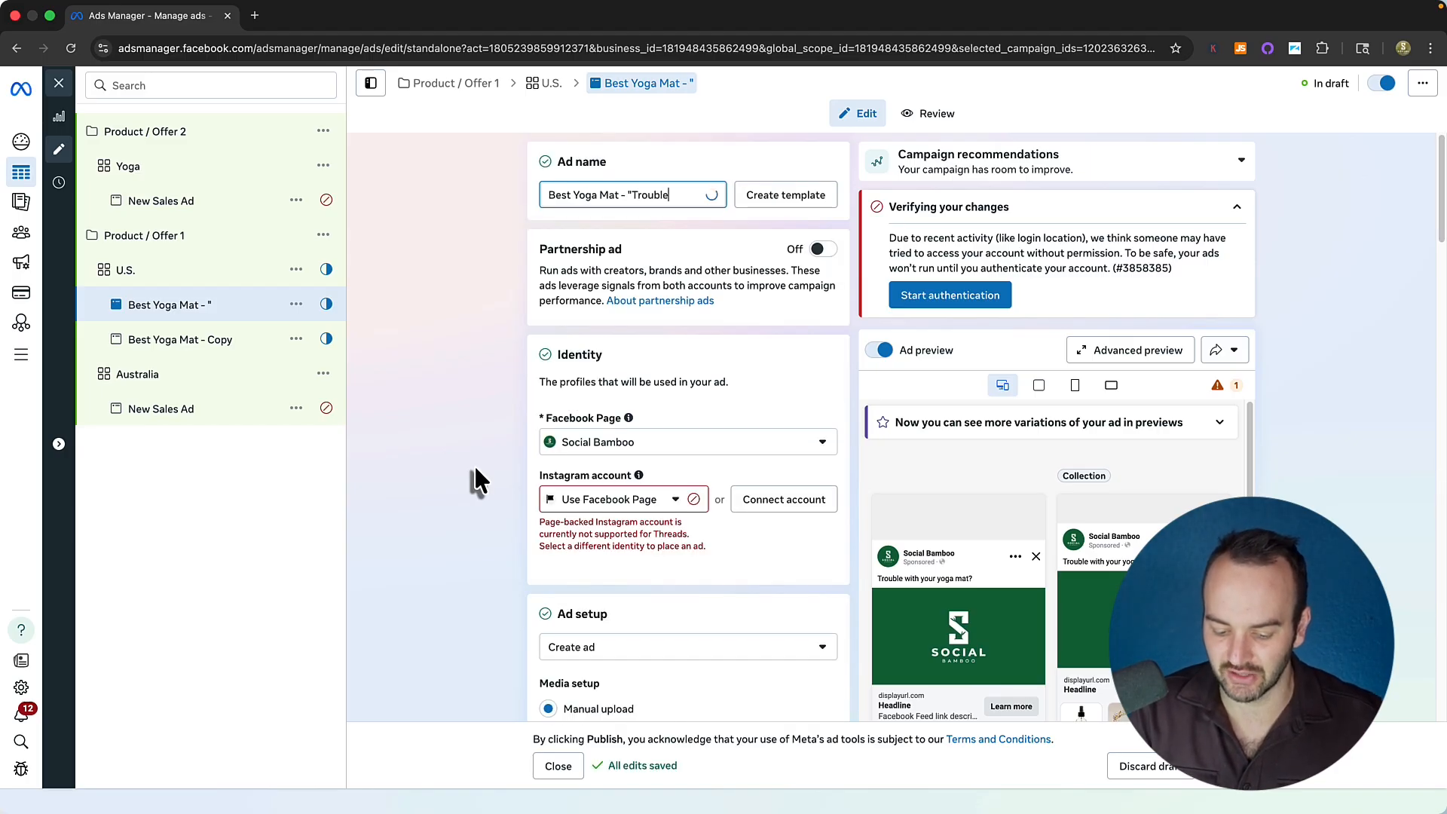
text( with your yoga mat?")
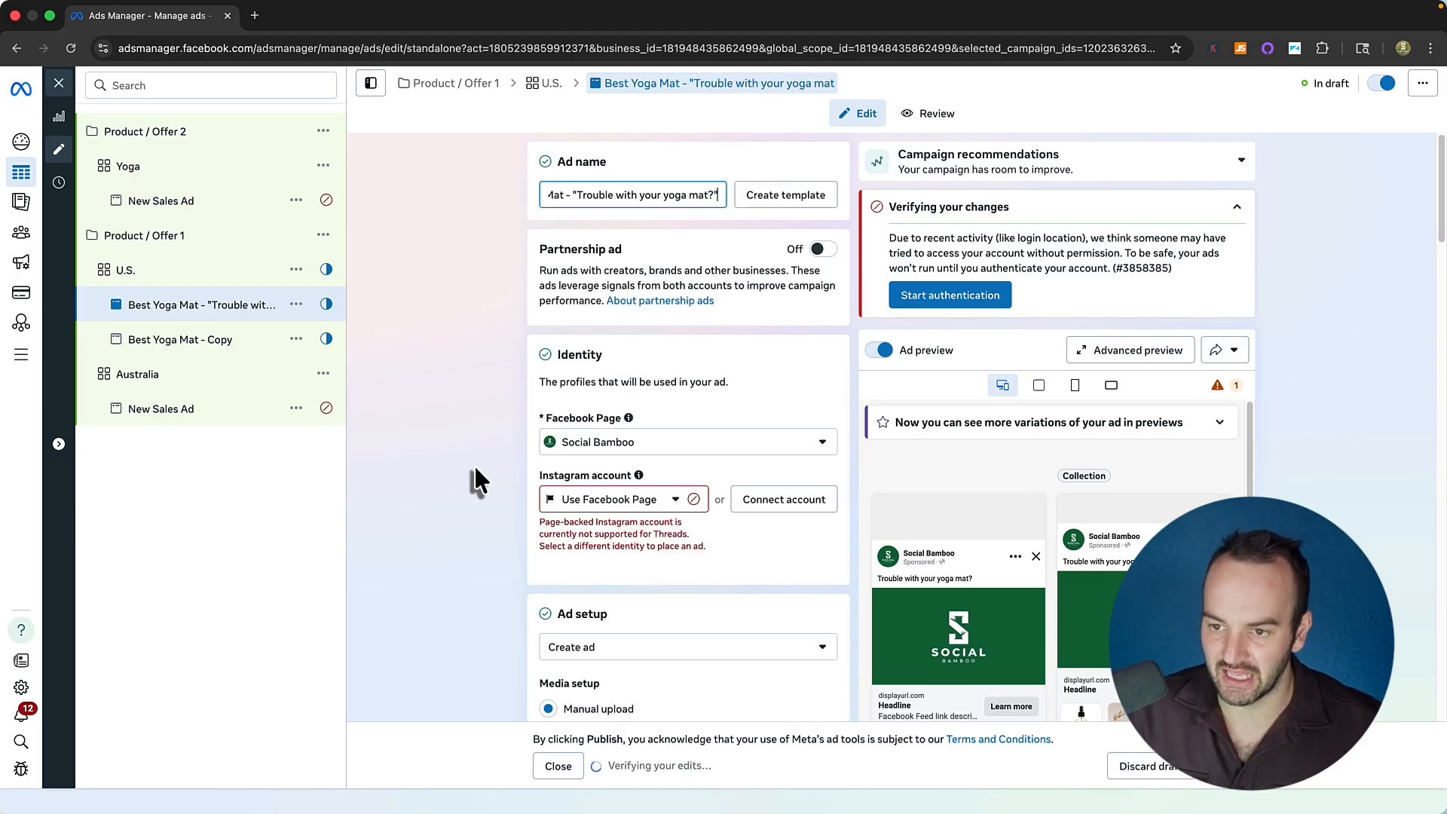
click(186, 366)
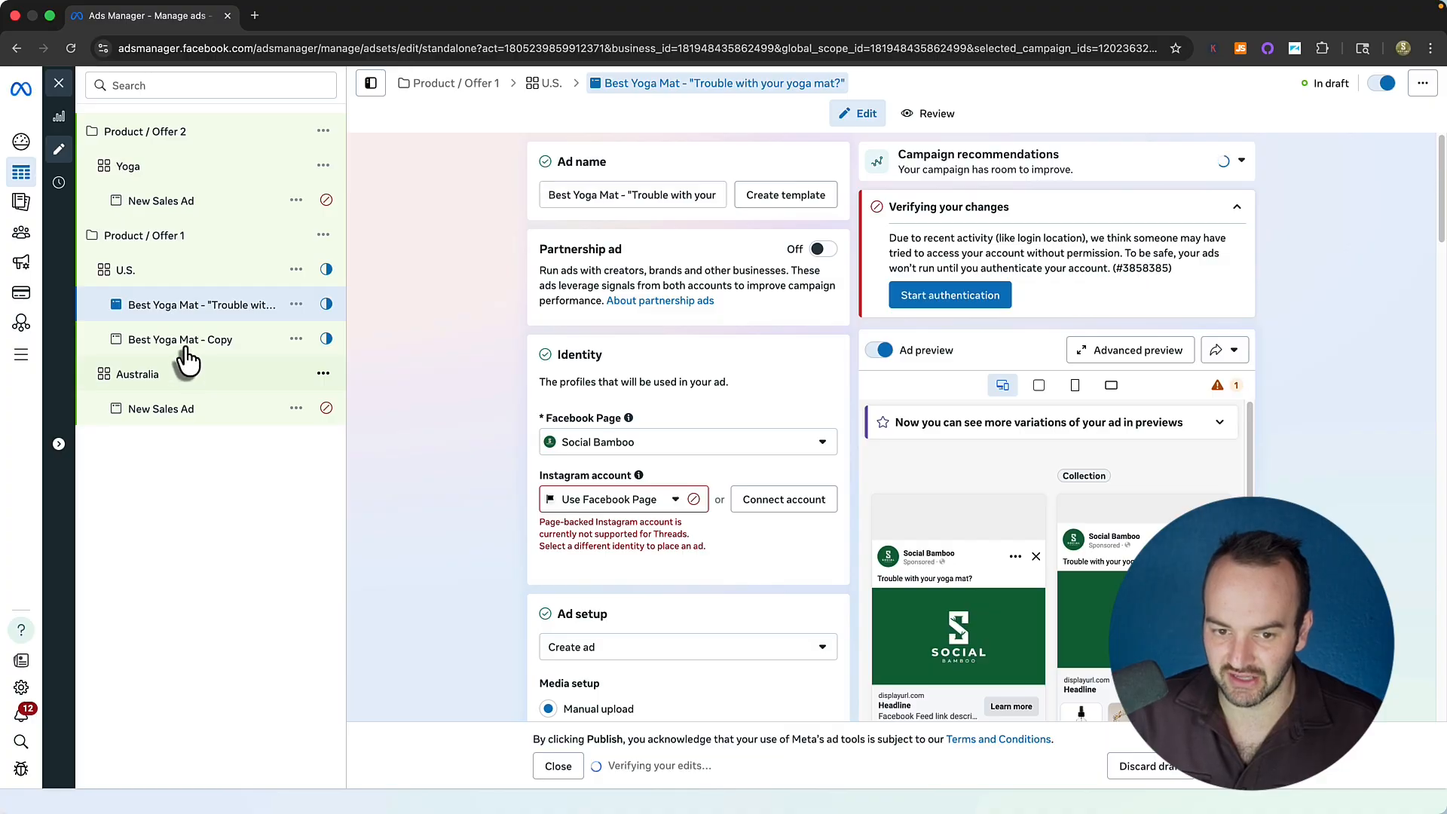
Replace 'Copy' in the duplicate's name with its caption and return to the Ads table.
click(177, 346)
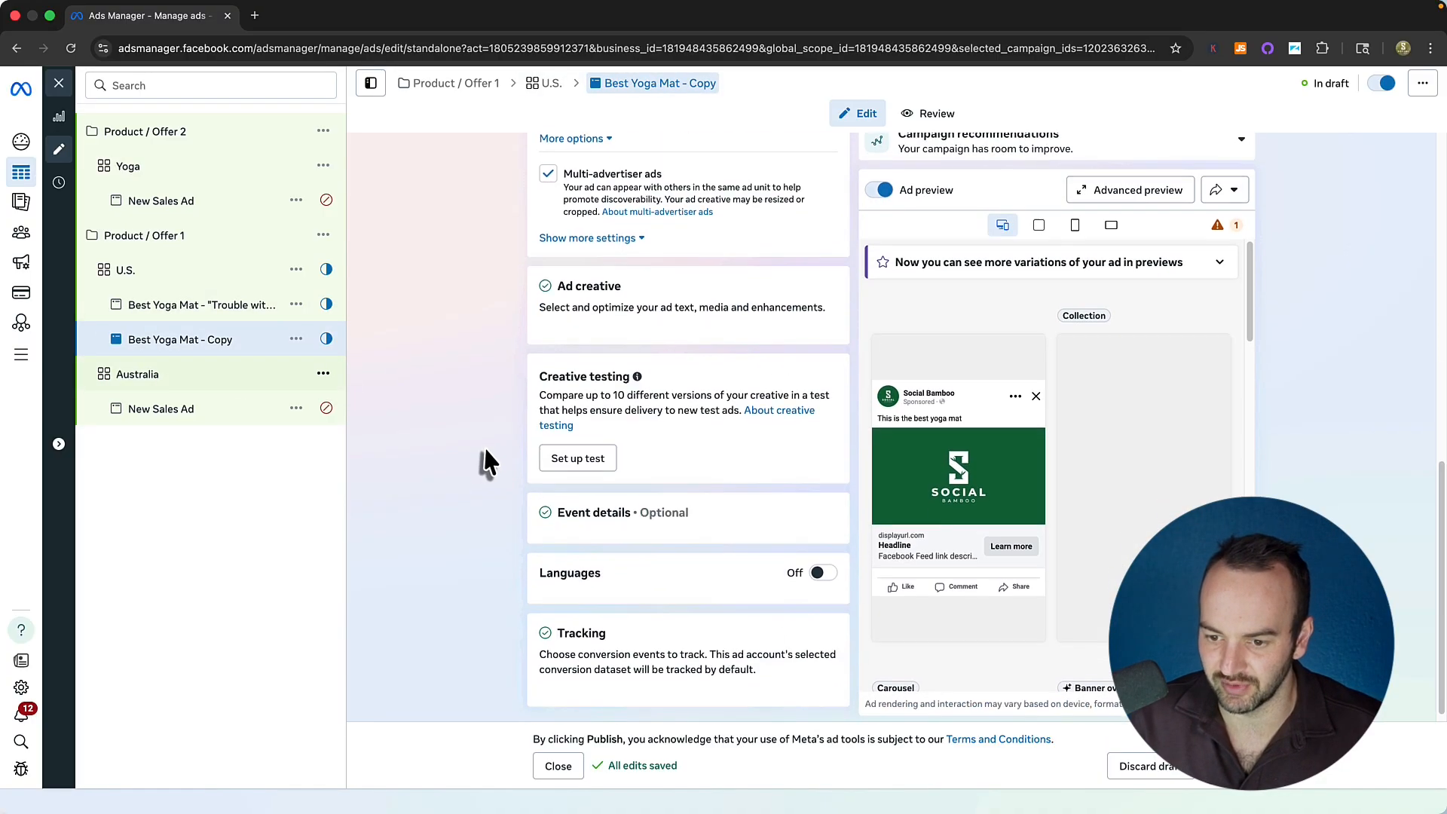
click(663, 193)
double_click(635, 193)
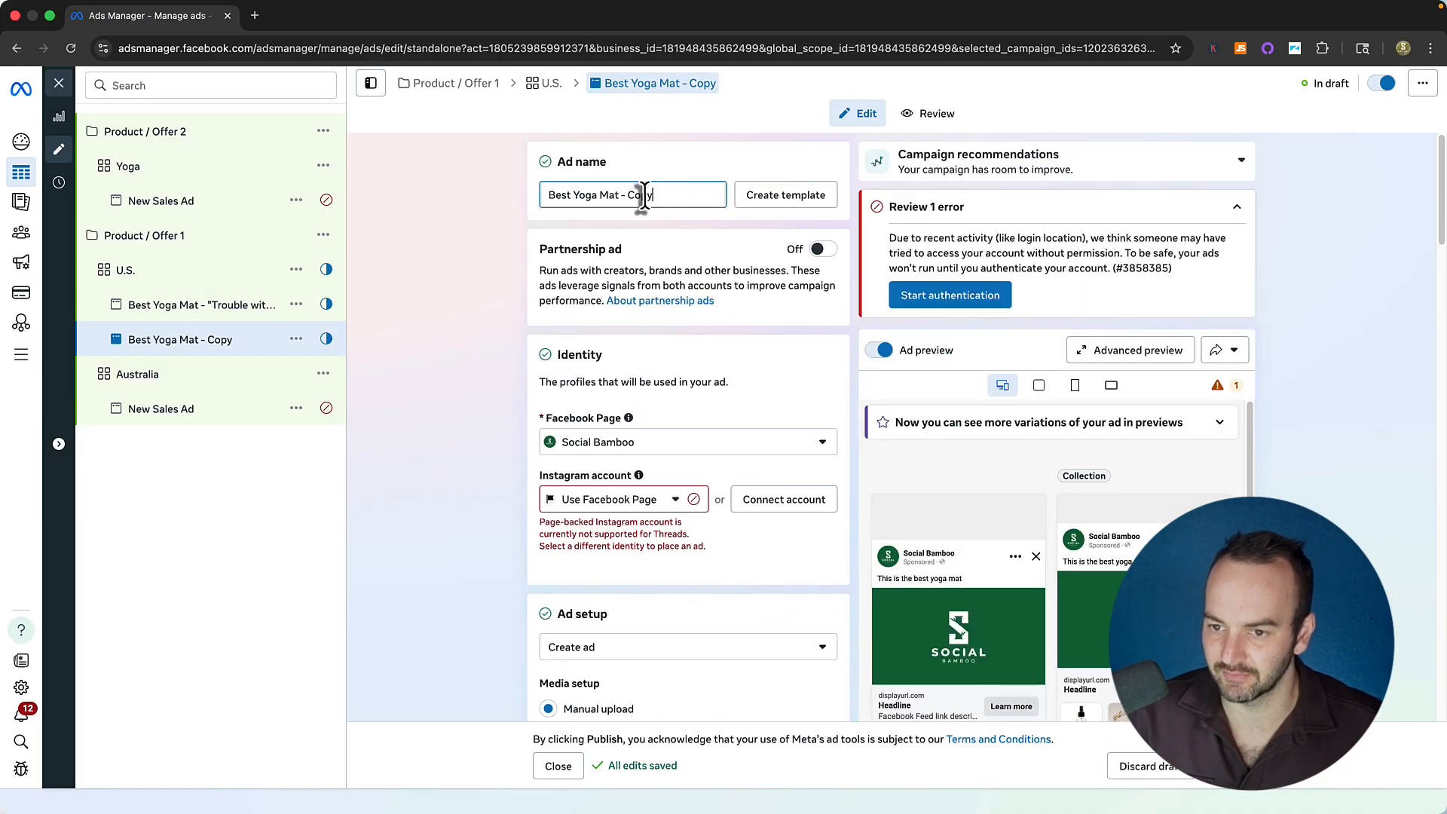
key(ctrl+v)
click(58, 84)
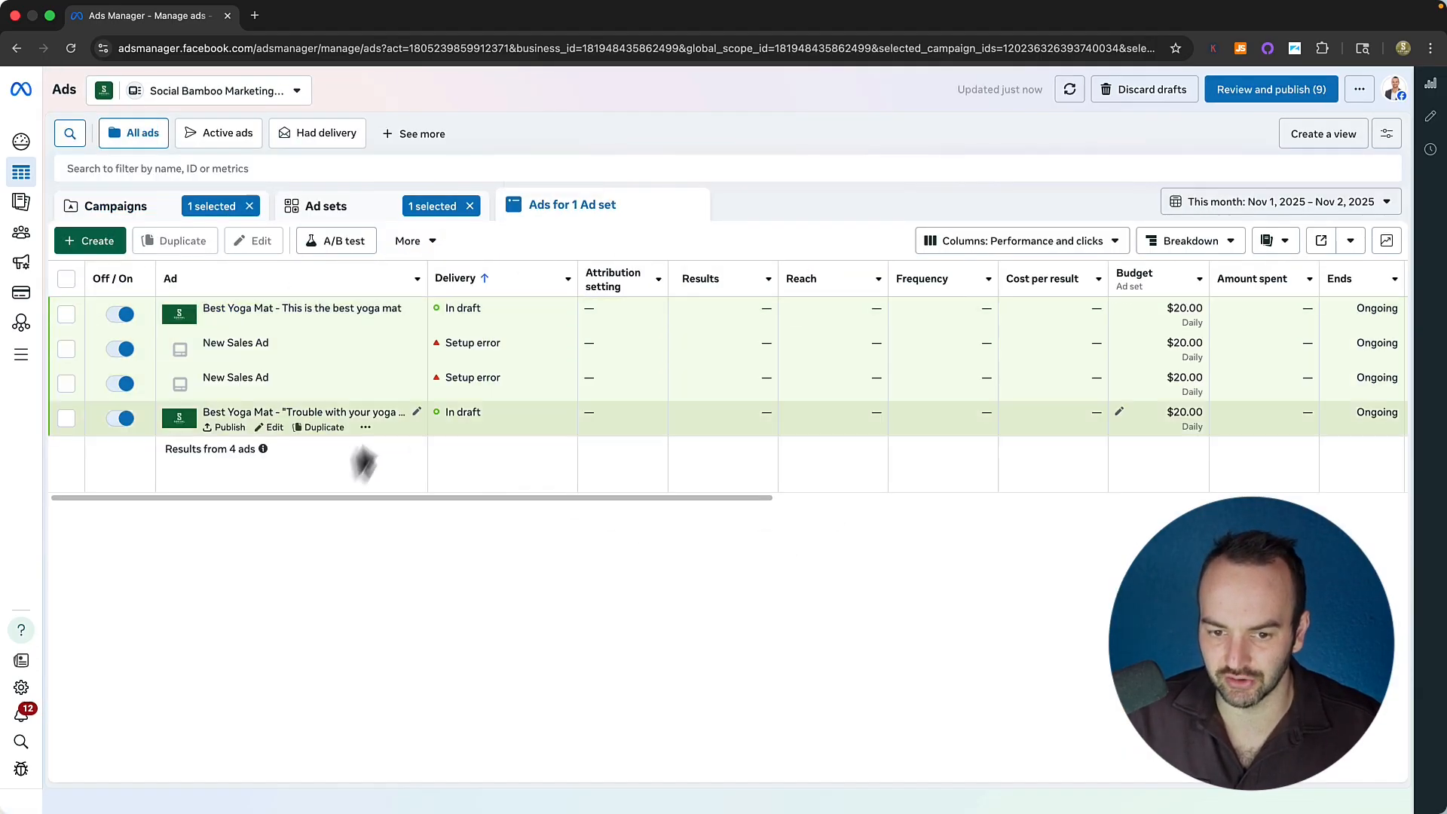
Rename the ad to 'Best Yoga Mat - "This is the best yoga mat"' from the table.
click(408, 308)
click(264, 339)
text("This is the best yoga mat)
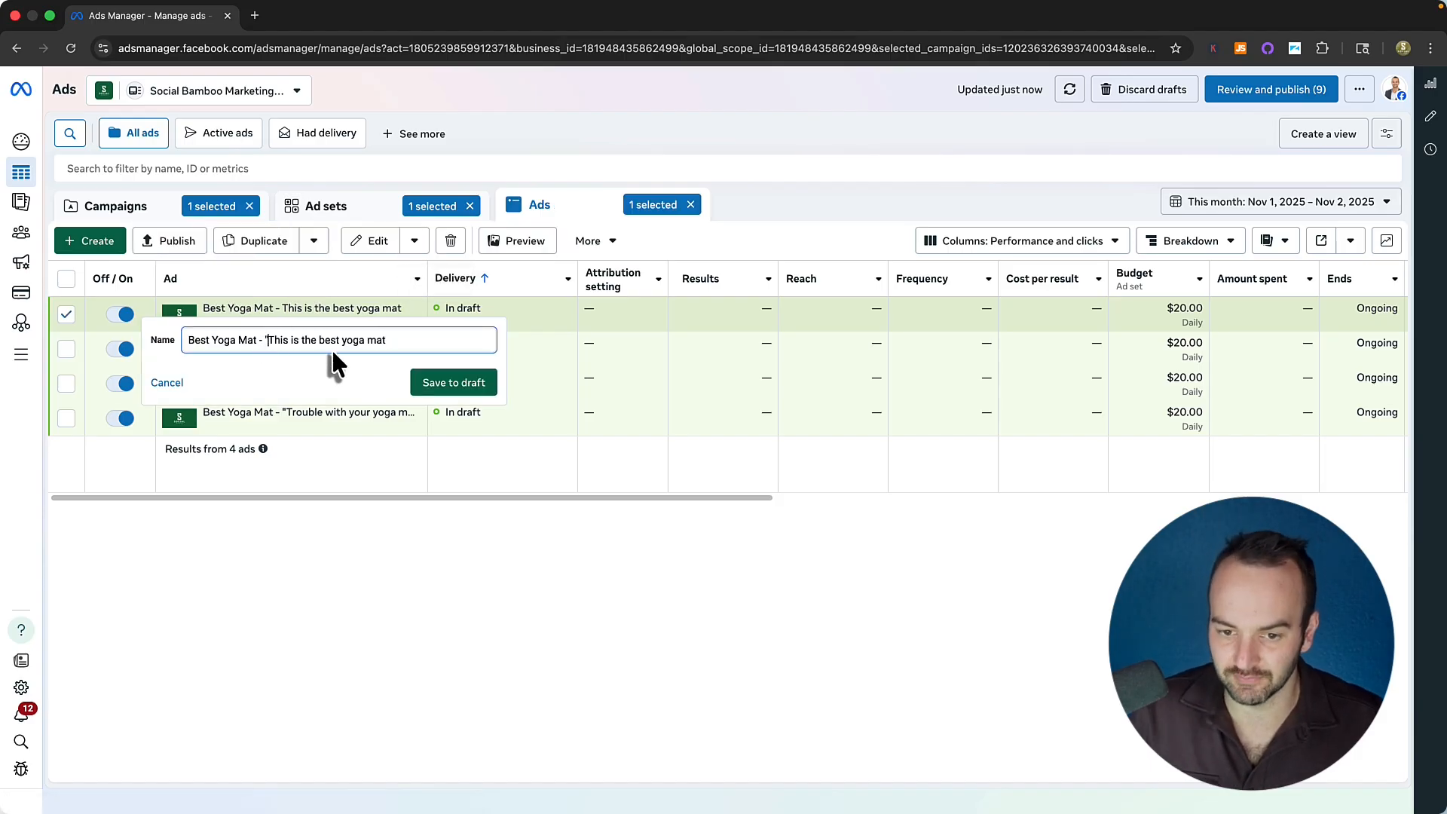
click(400, 340)
text(")
key(Return)
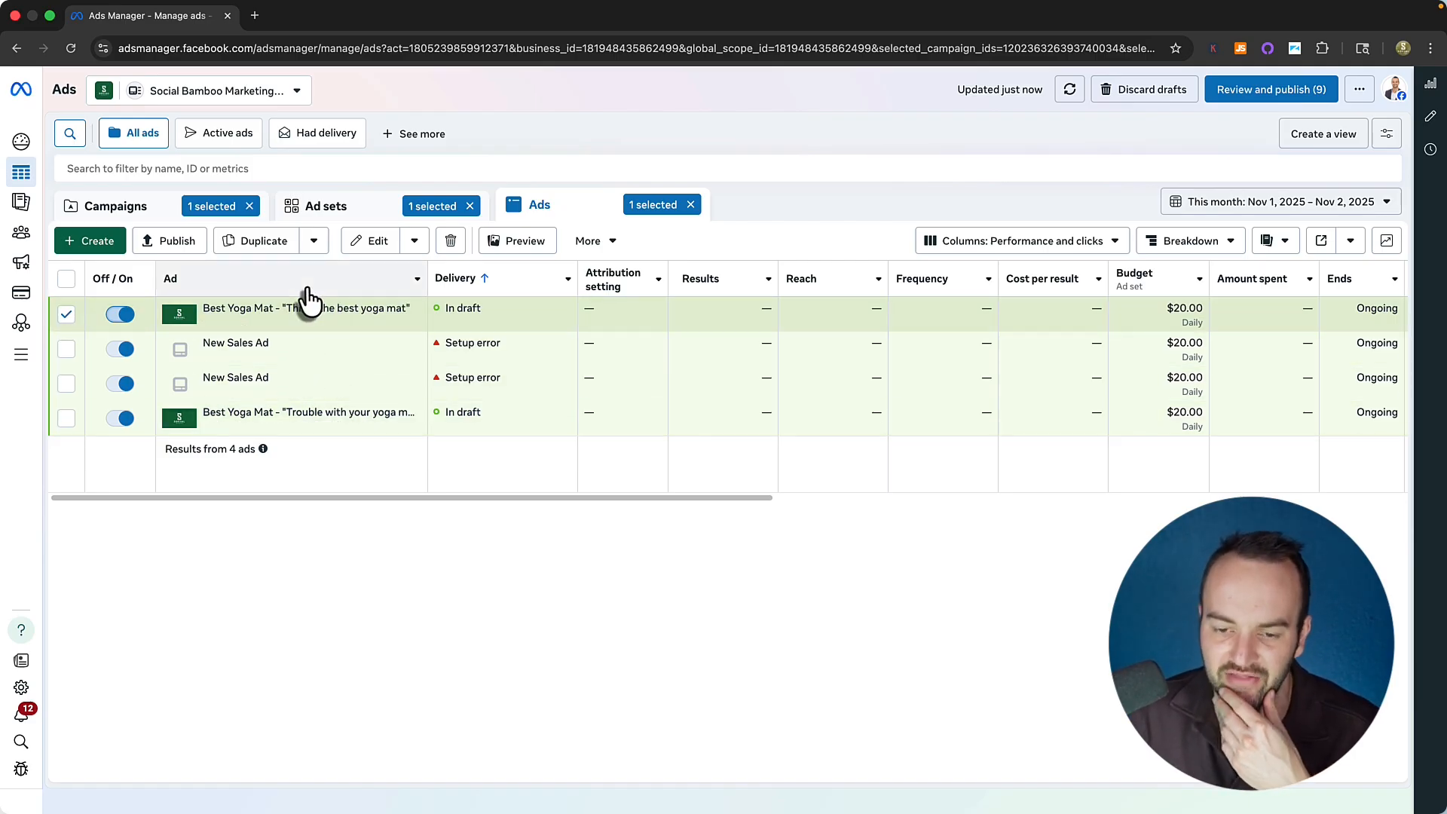
Make one copy of the 'This is the best yoga mat' ad in the same campaign.
click(299, 326)
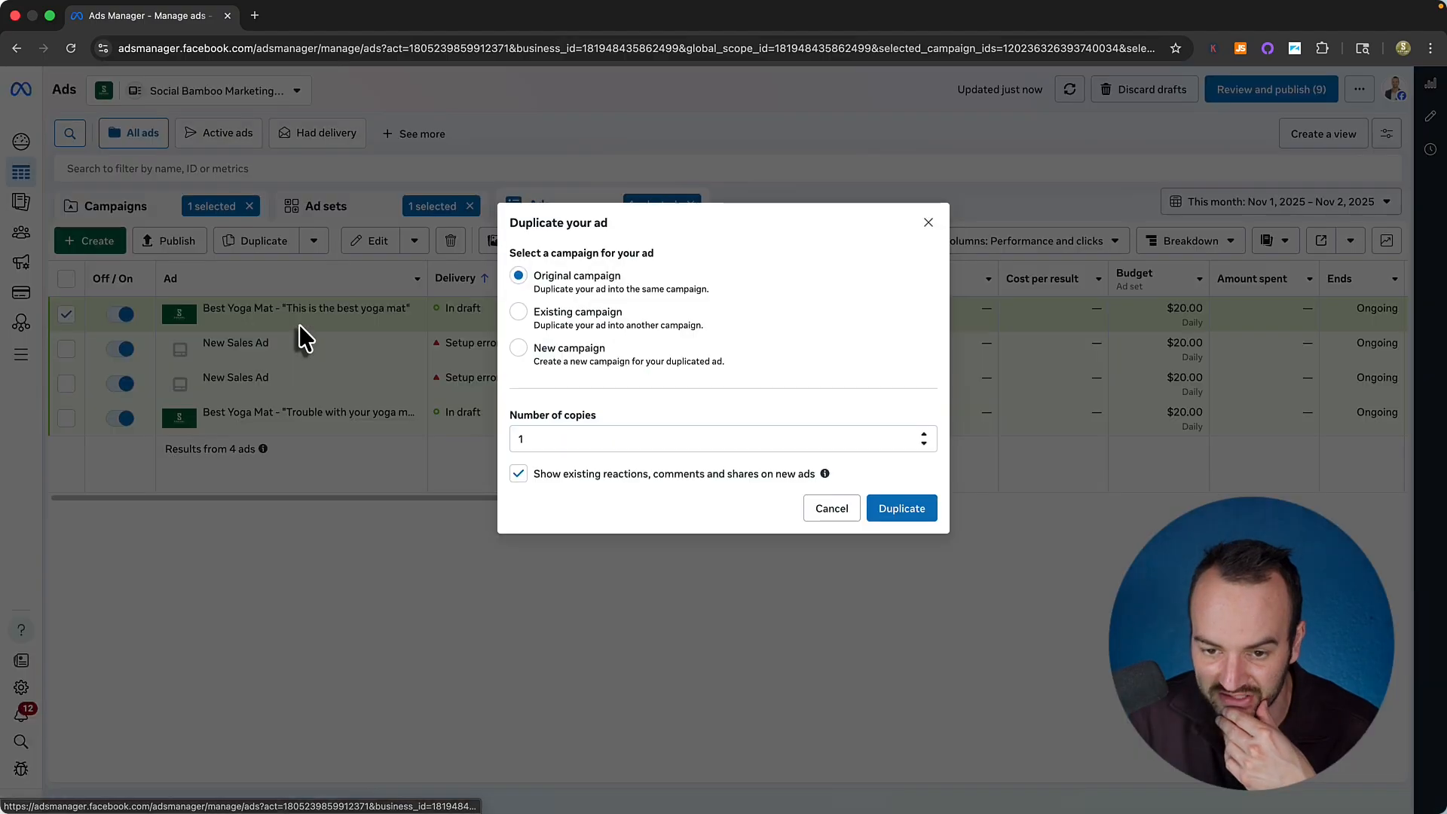
click(908, 514)
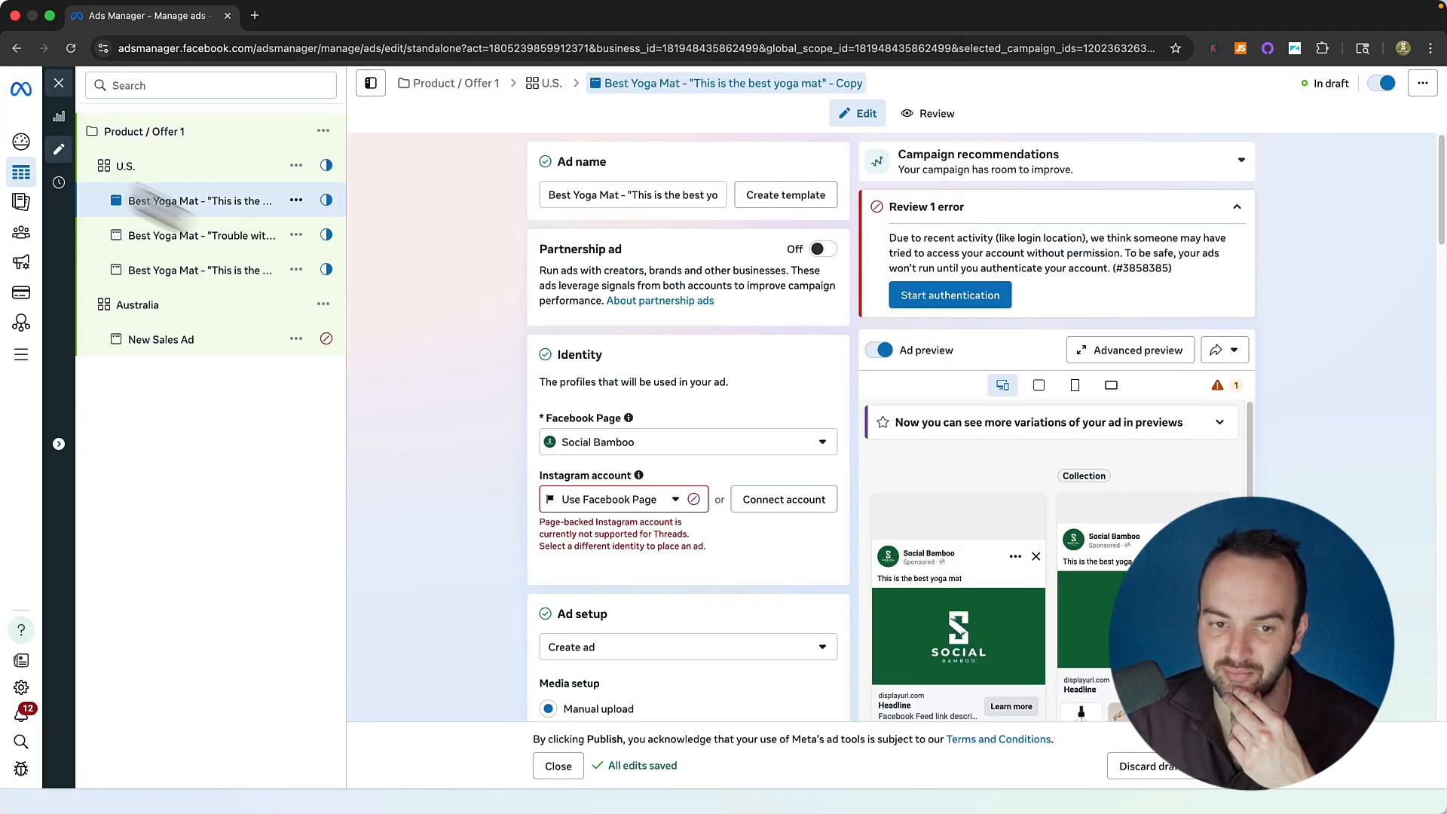
click(59, 83)
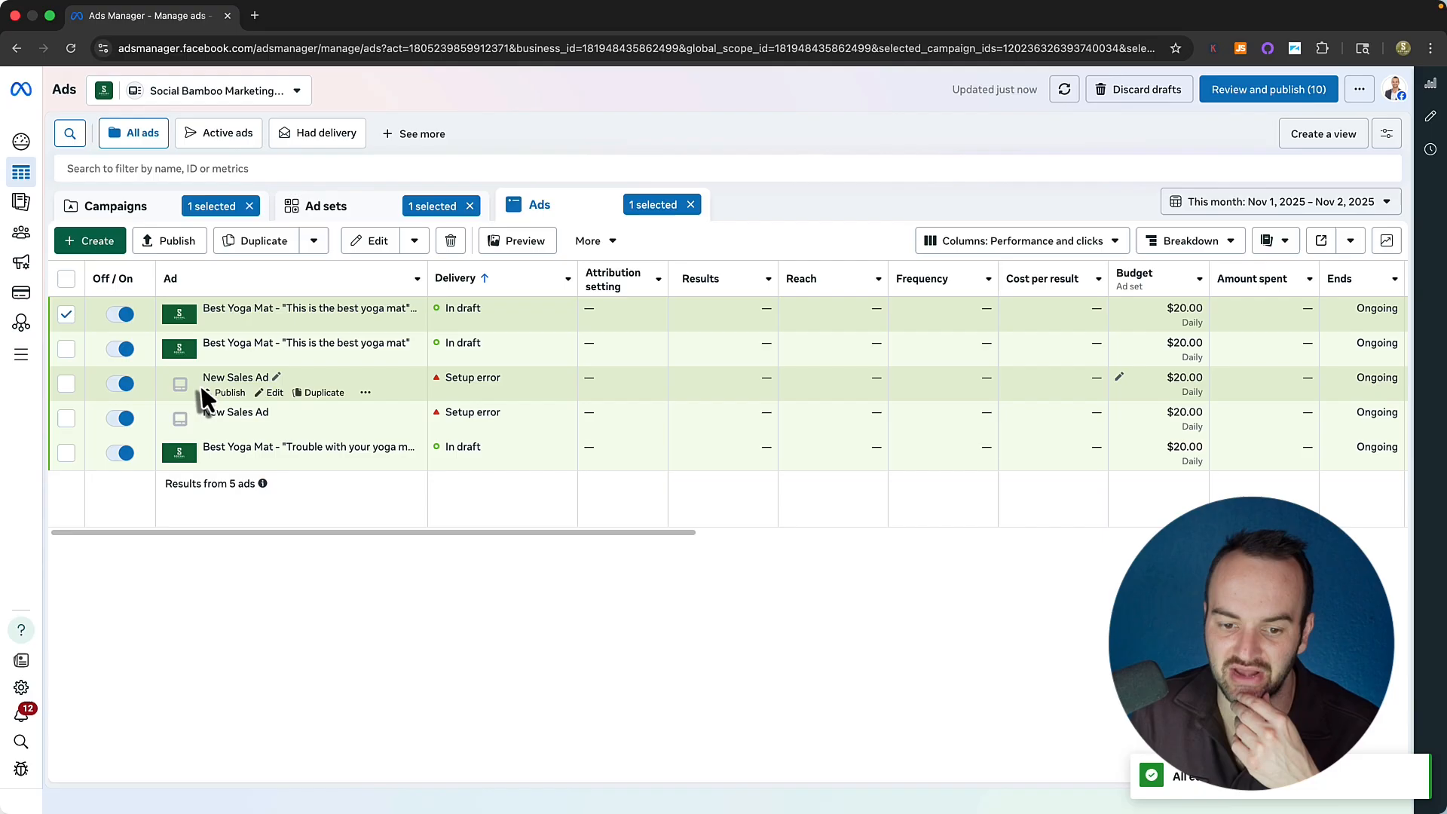
Switch off the last Yoga Mat ad in the list and open the copied ad for editing.
click(112, 456)
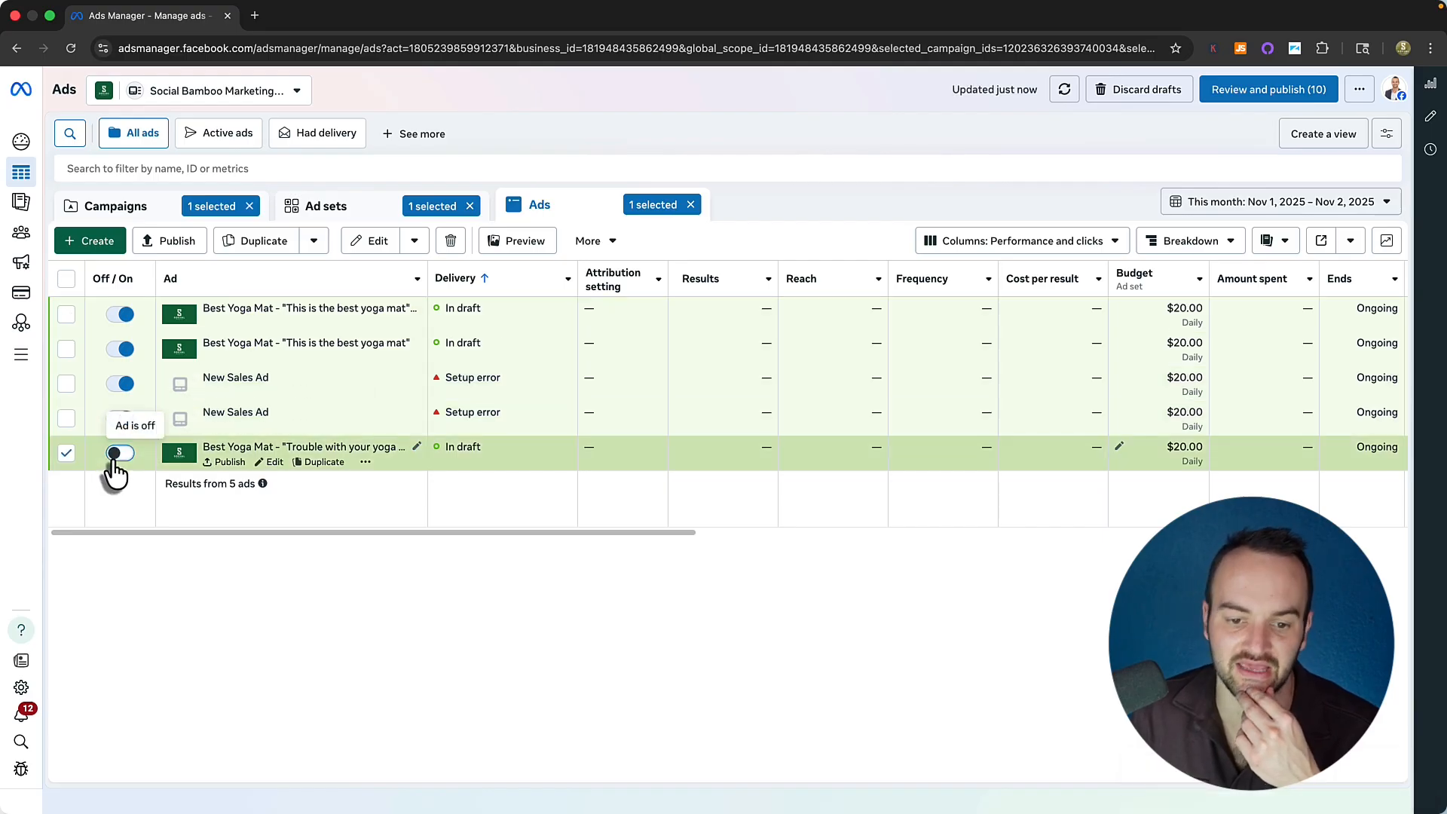
click(67, 454)
click(302, 323)
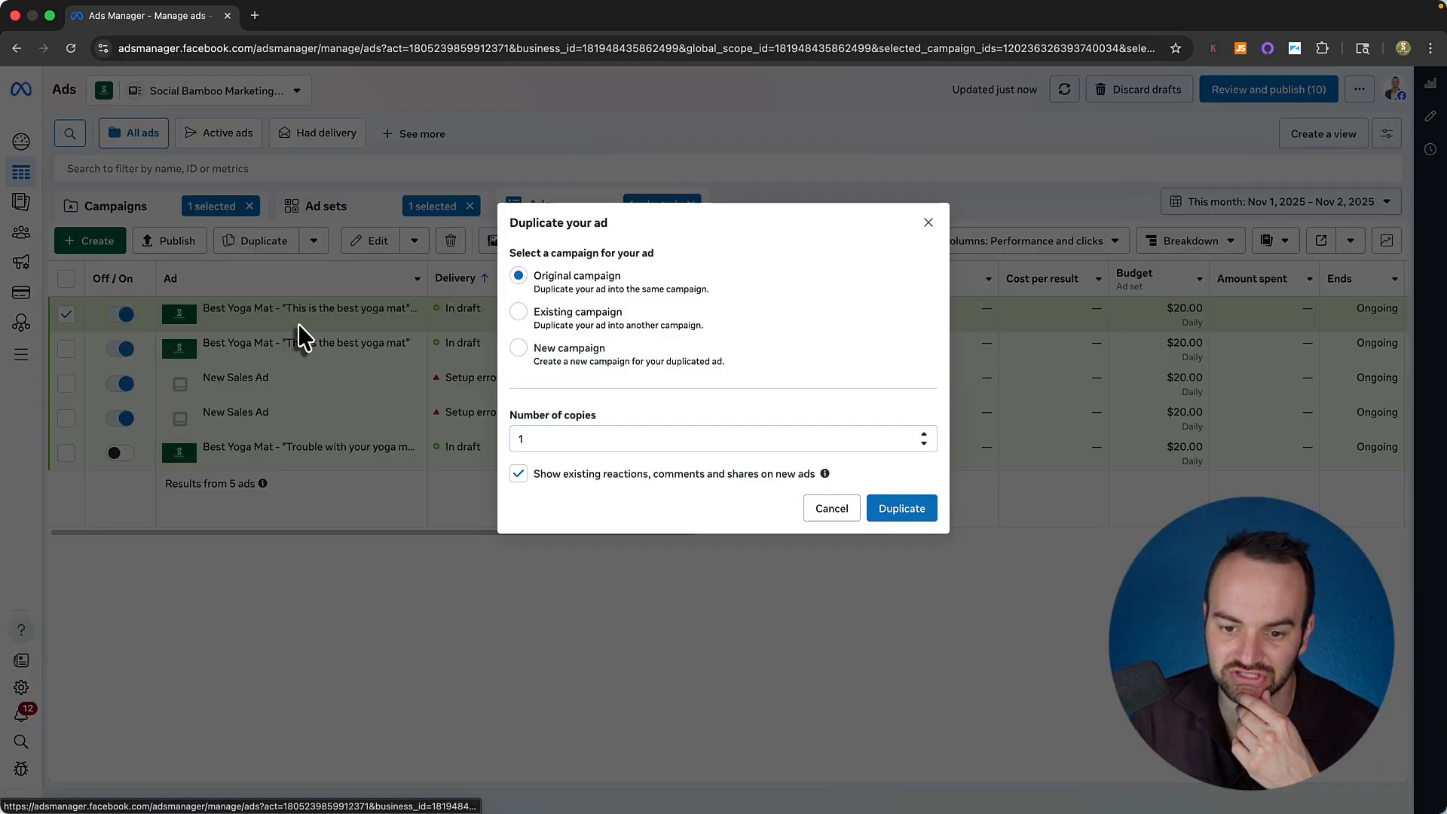
click(832, 508)
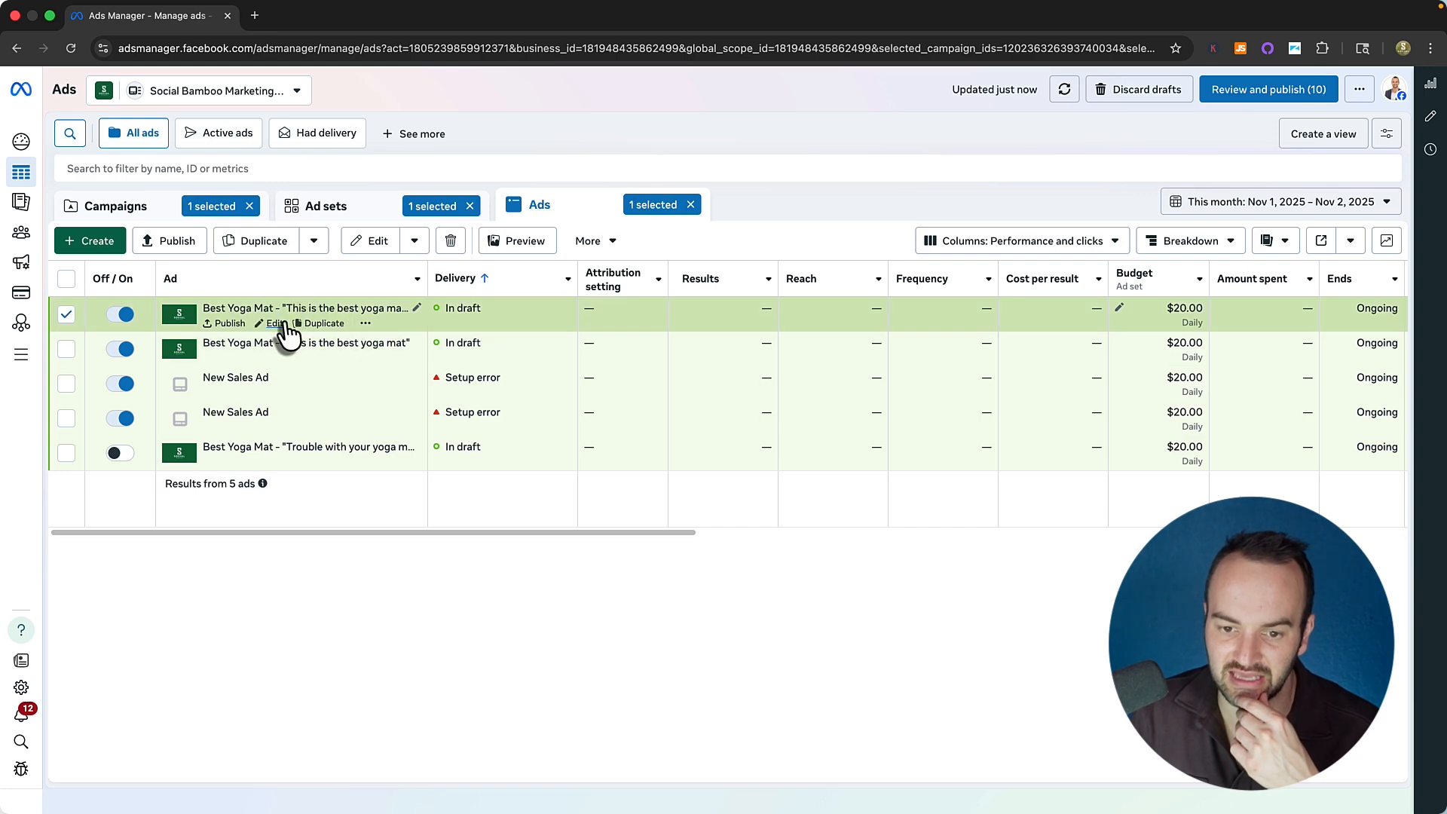
click(274, 323)
scroll(499, 517, down, 10)
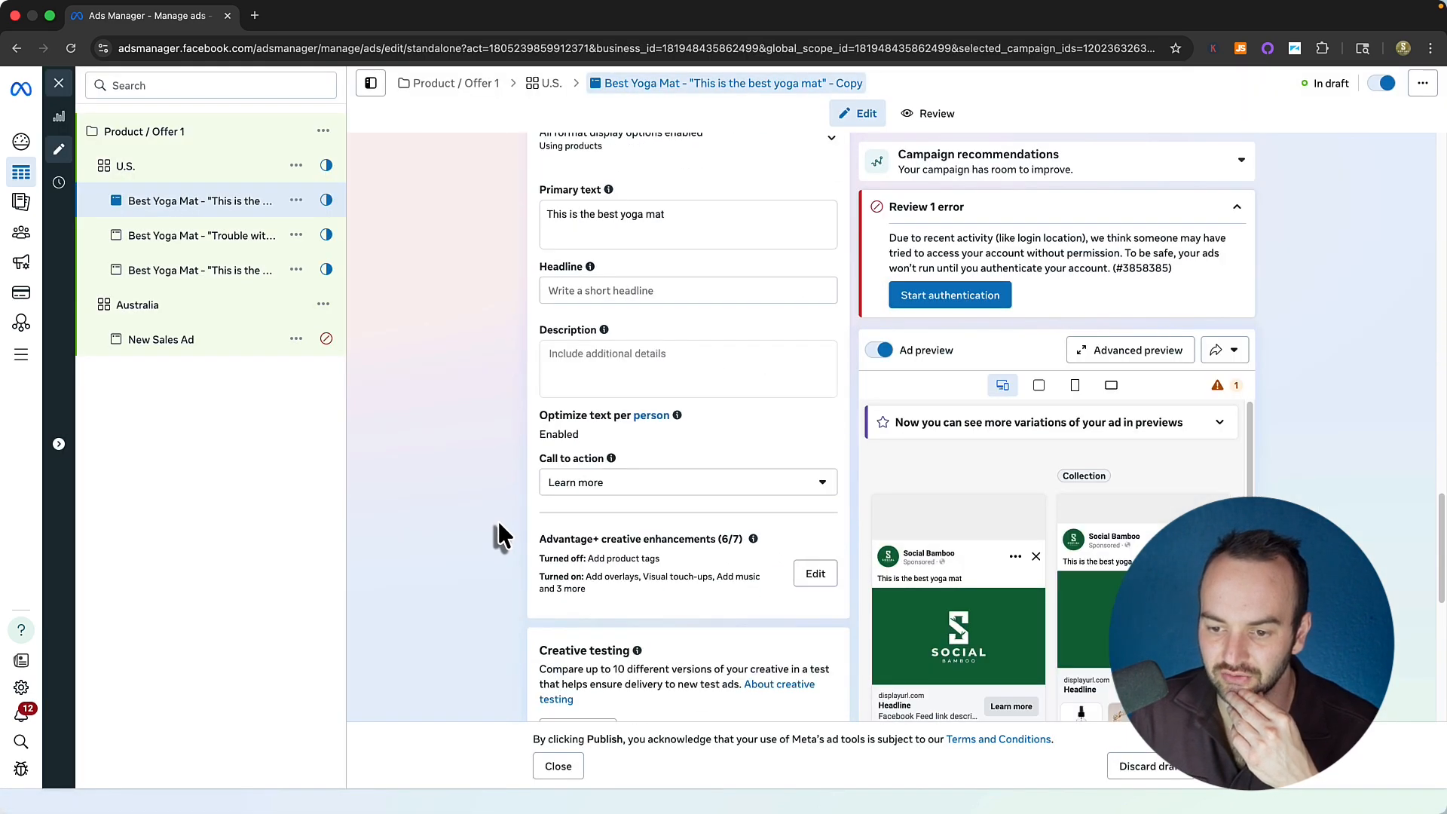
Review the copied ad's primary text and headline, then go back to the Ads table.
click(546, 229)
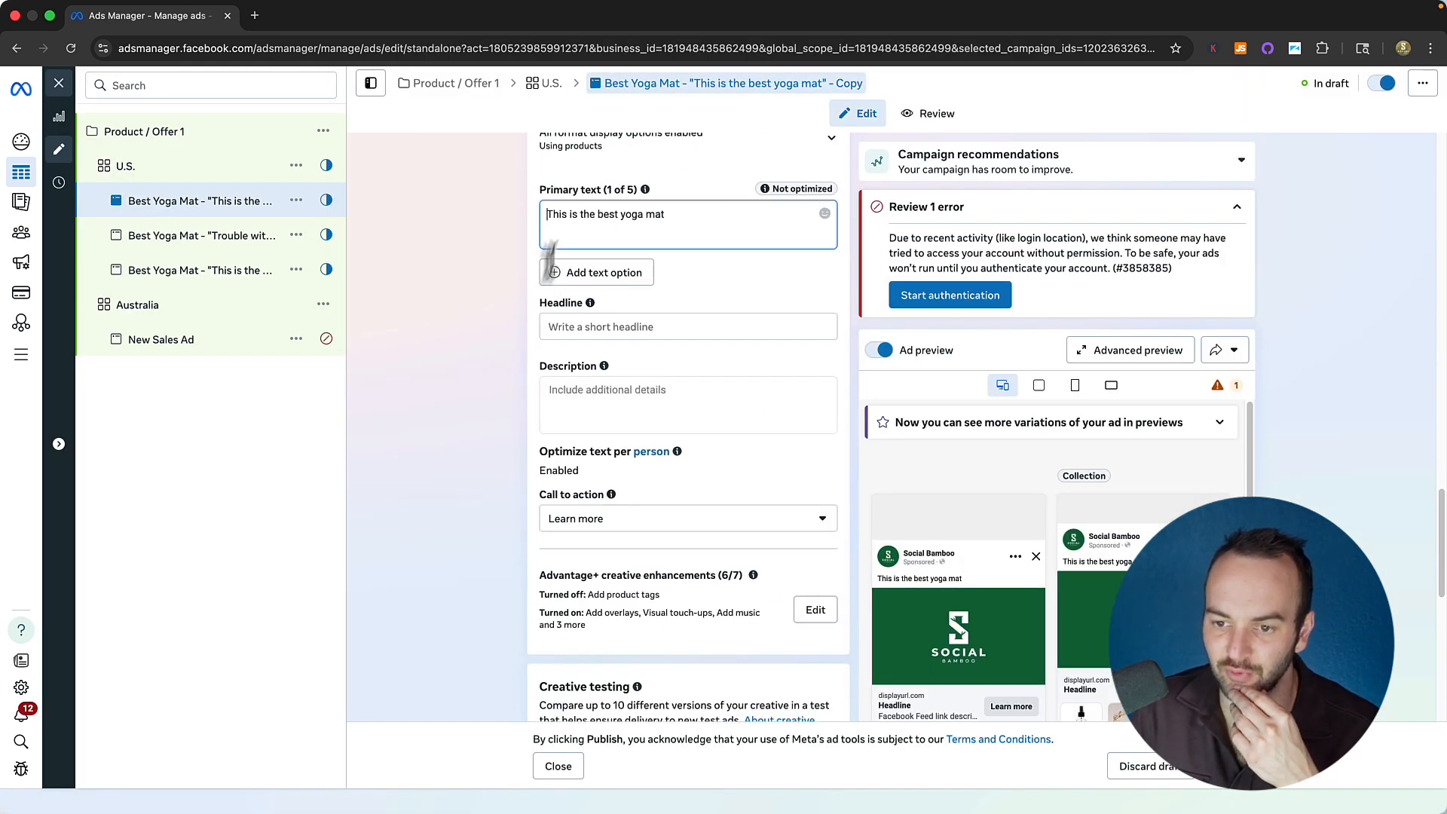
click(488, 303)
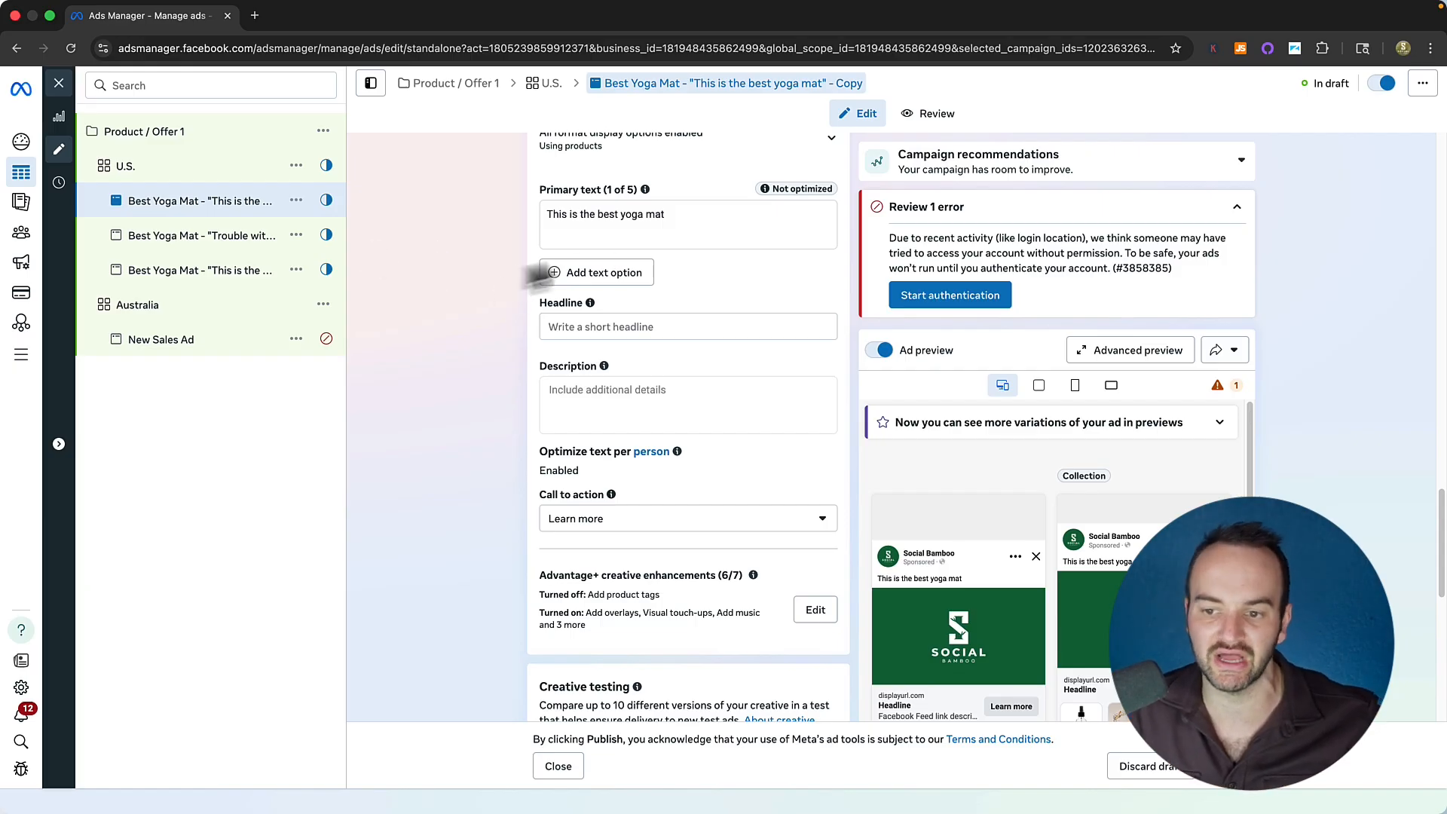
click(594, 242)
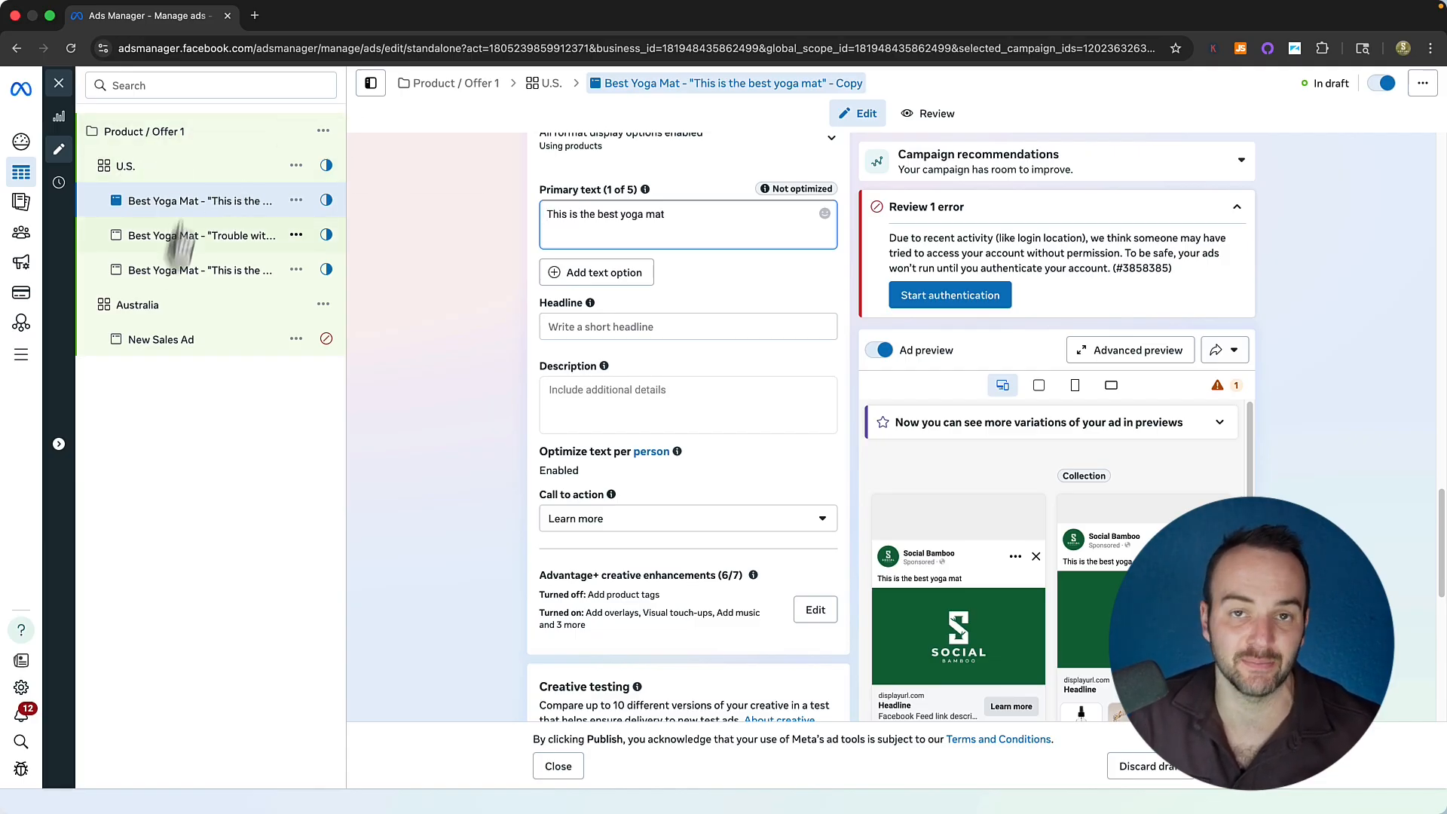
click(558, 324)
click(518, 339)
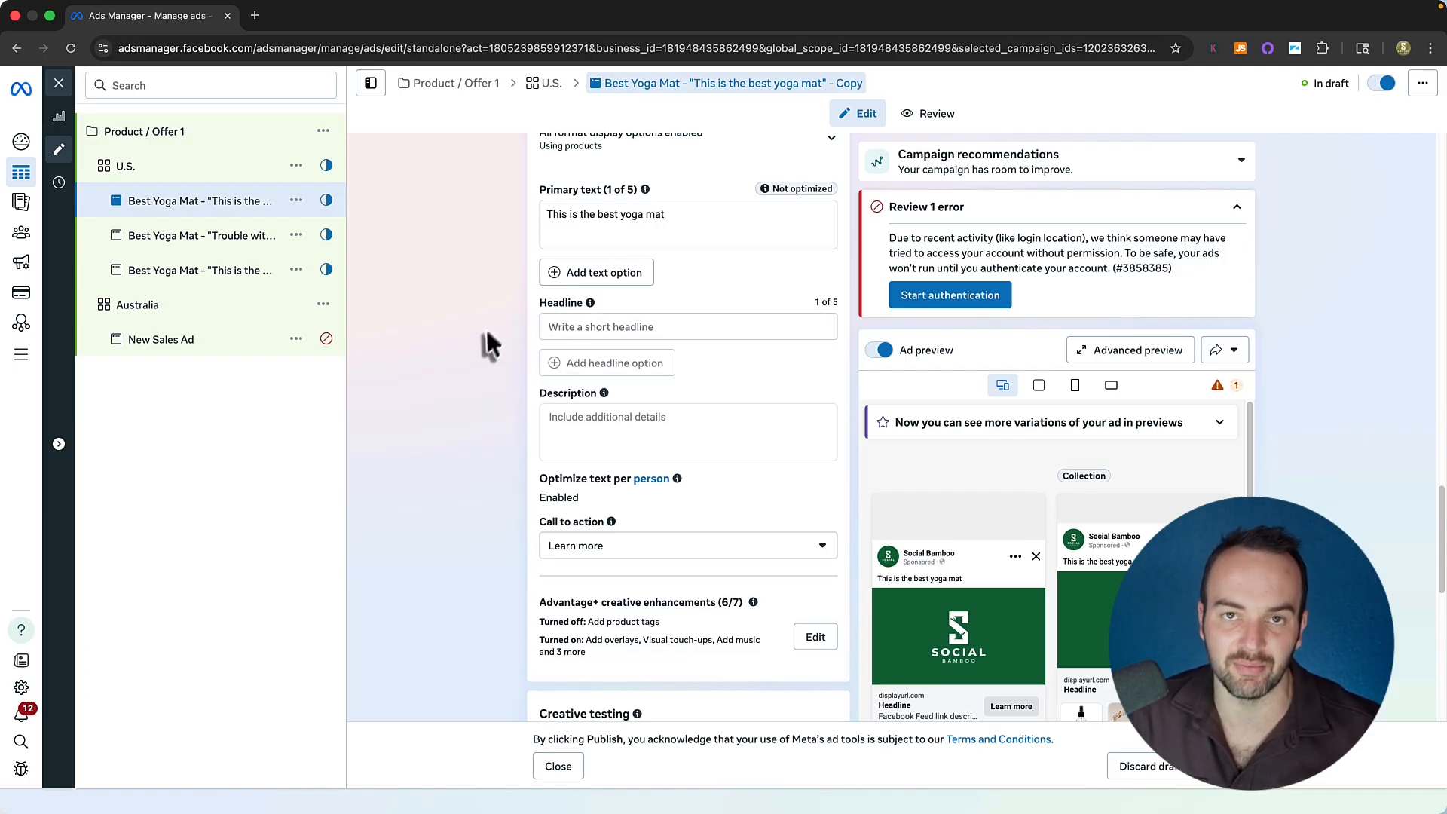
click(61, 86)
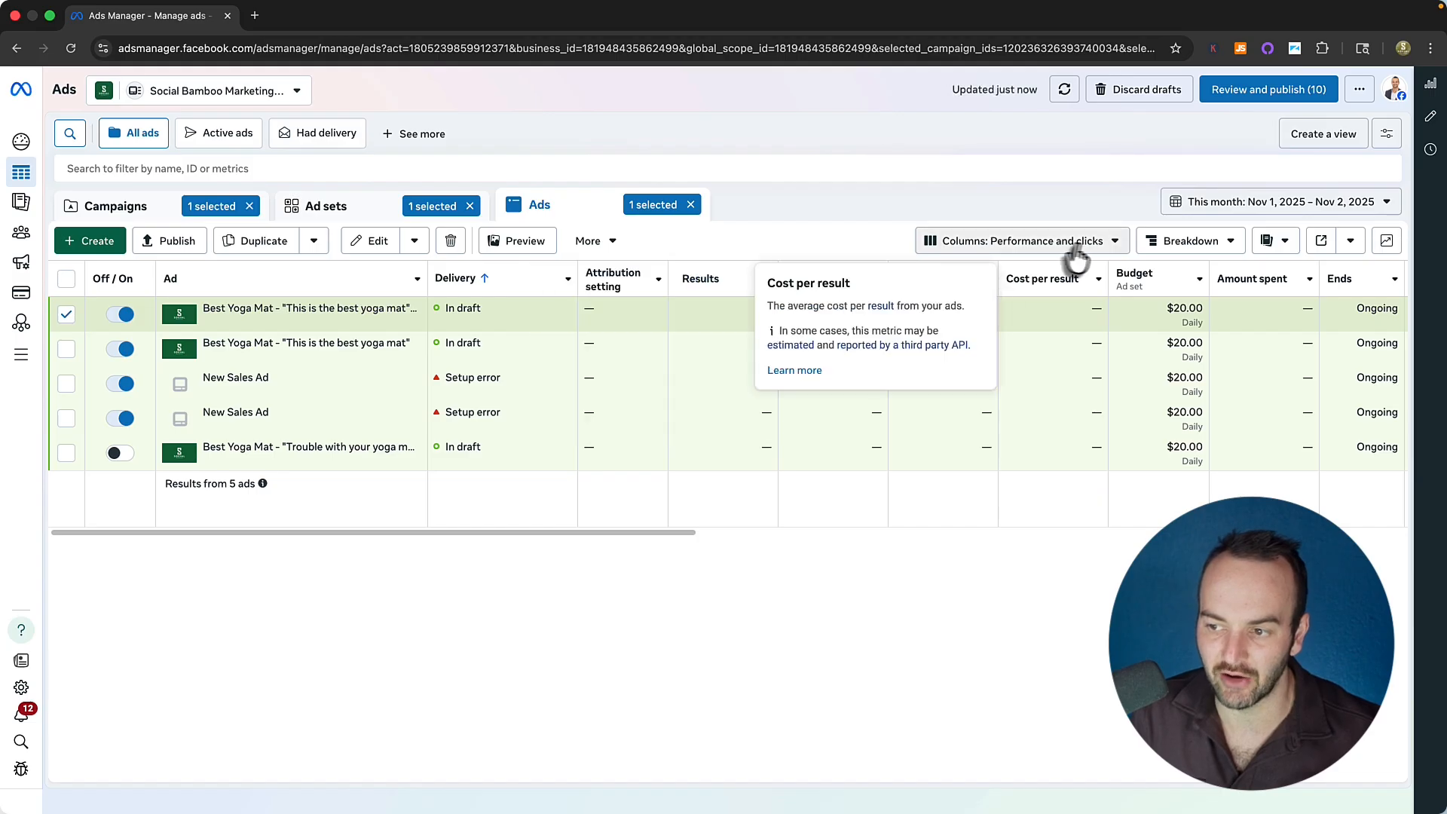
click(1012, 243)
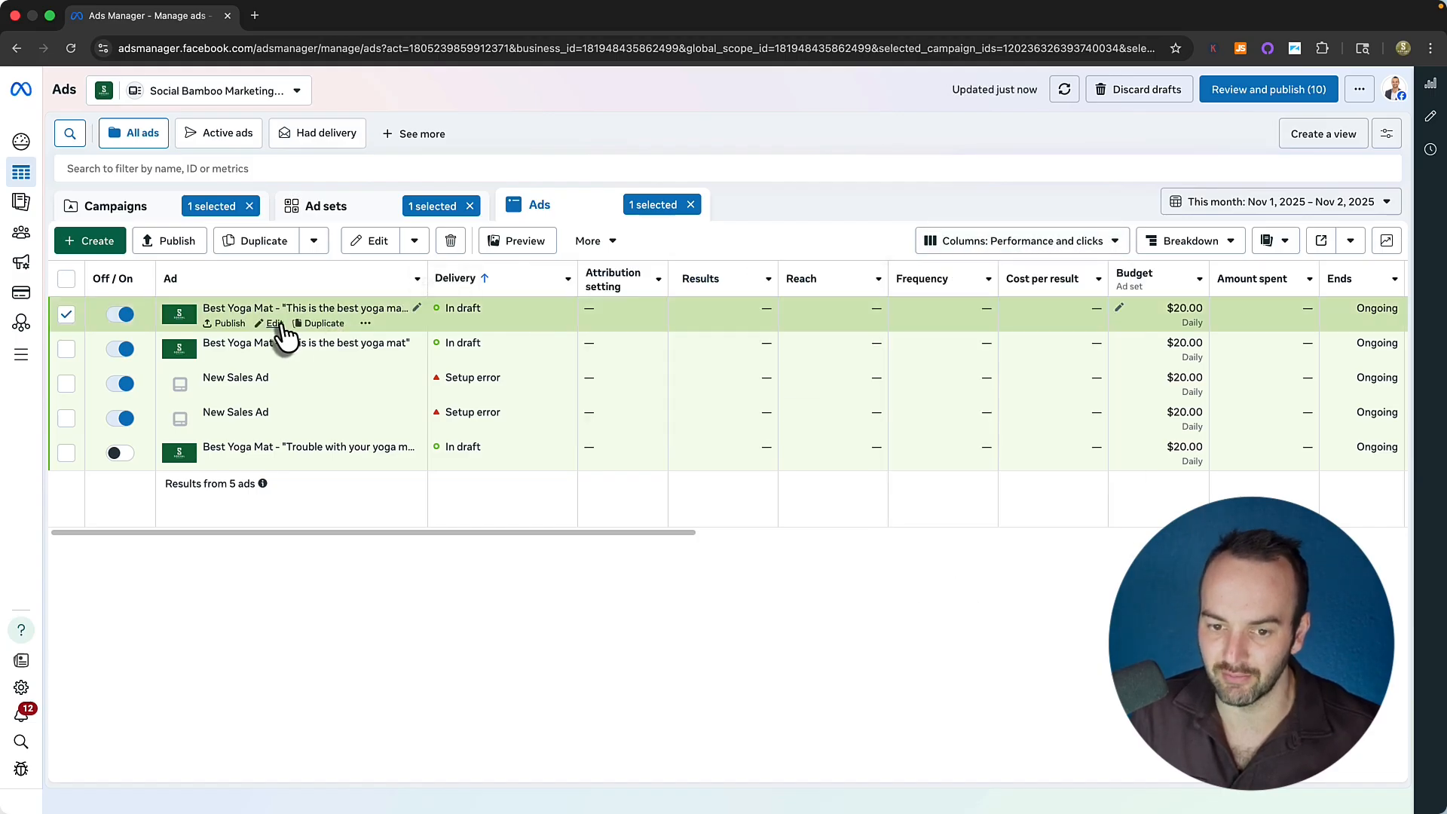
Add an empty second primary text option to the copied ad and close the editor.
click(276, 324)
scroll(528, 520, down, 10)
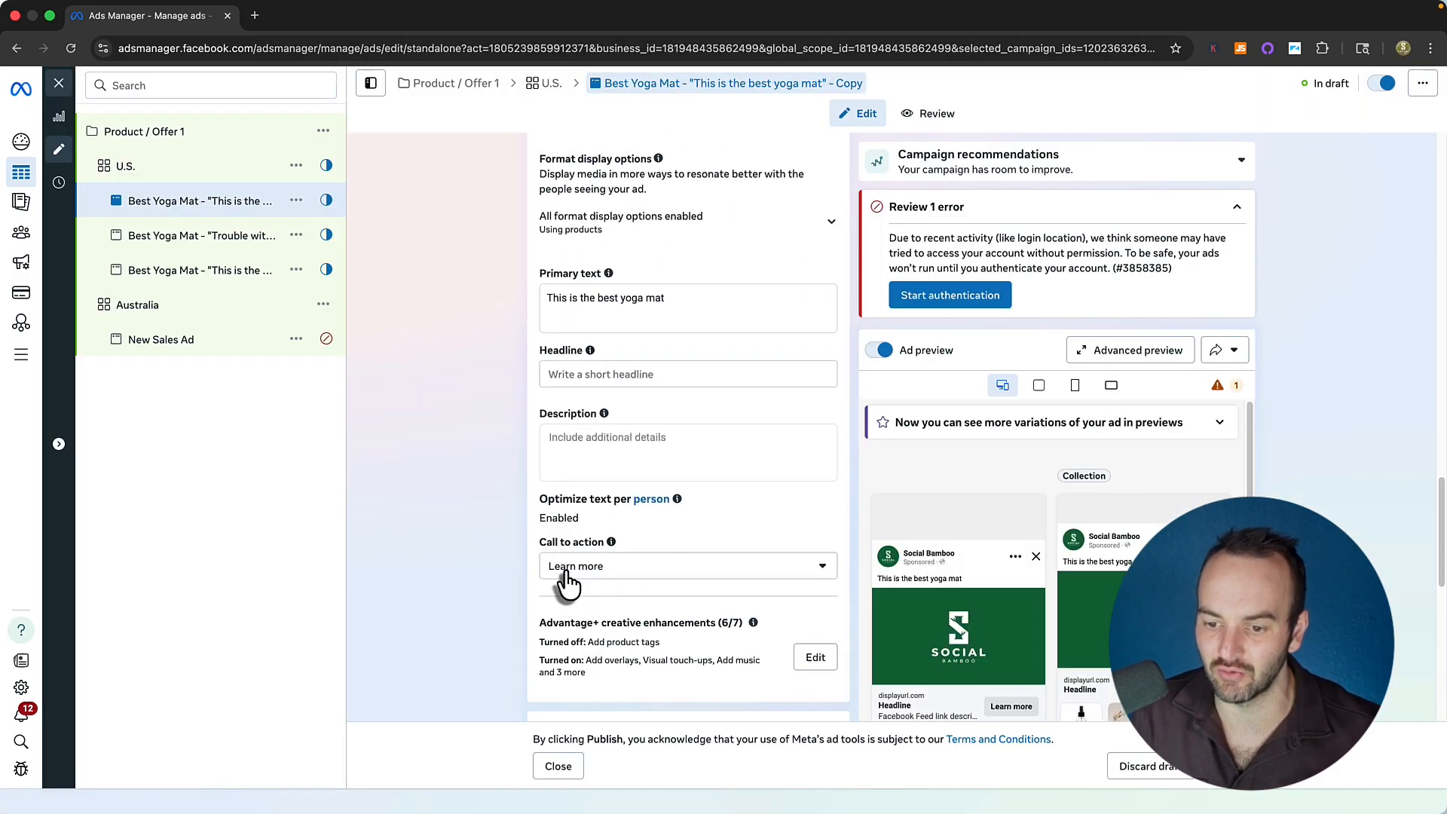
click(564, 323)
click(584, 381)
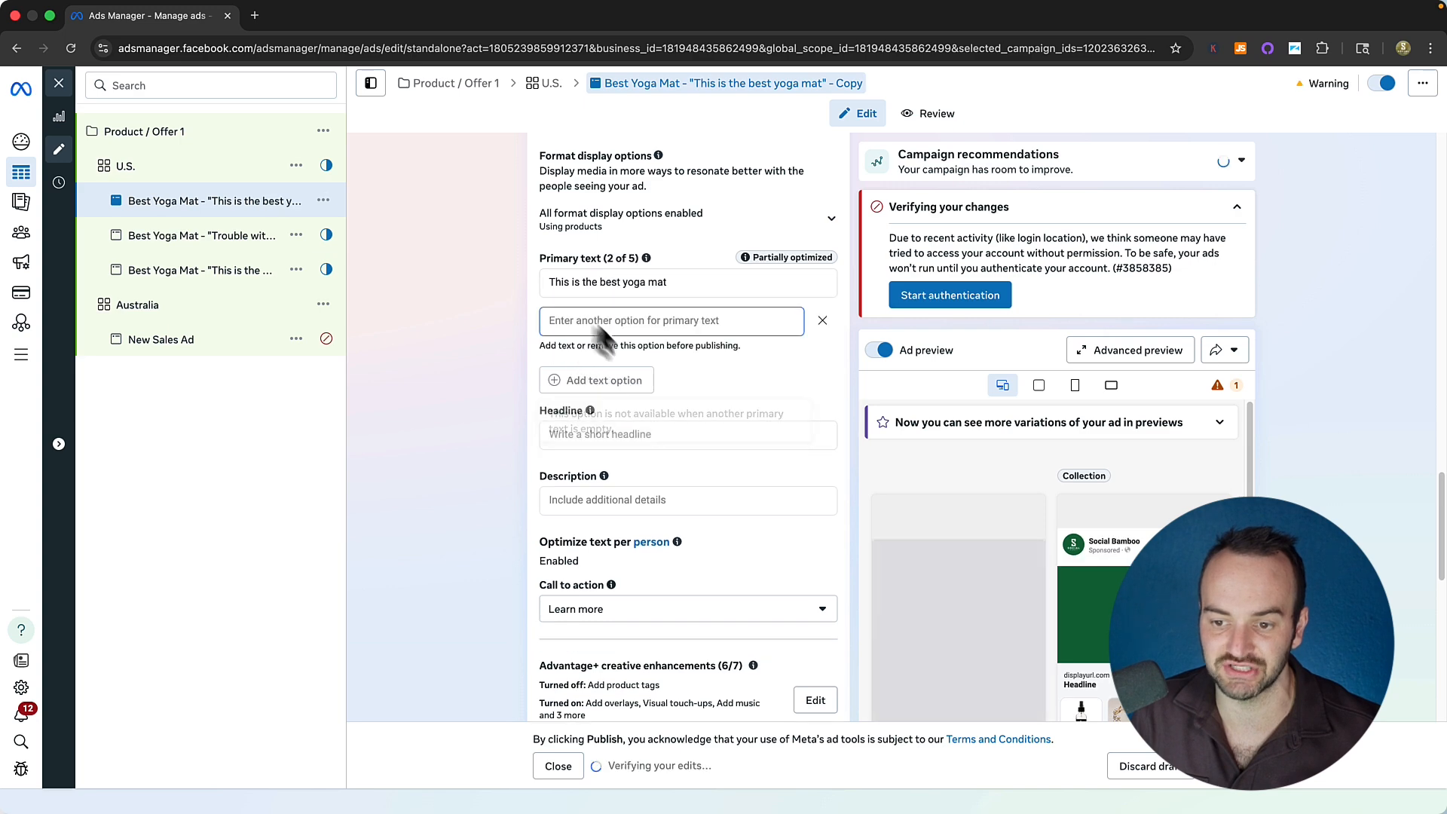
click(60, 84)
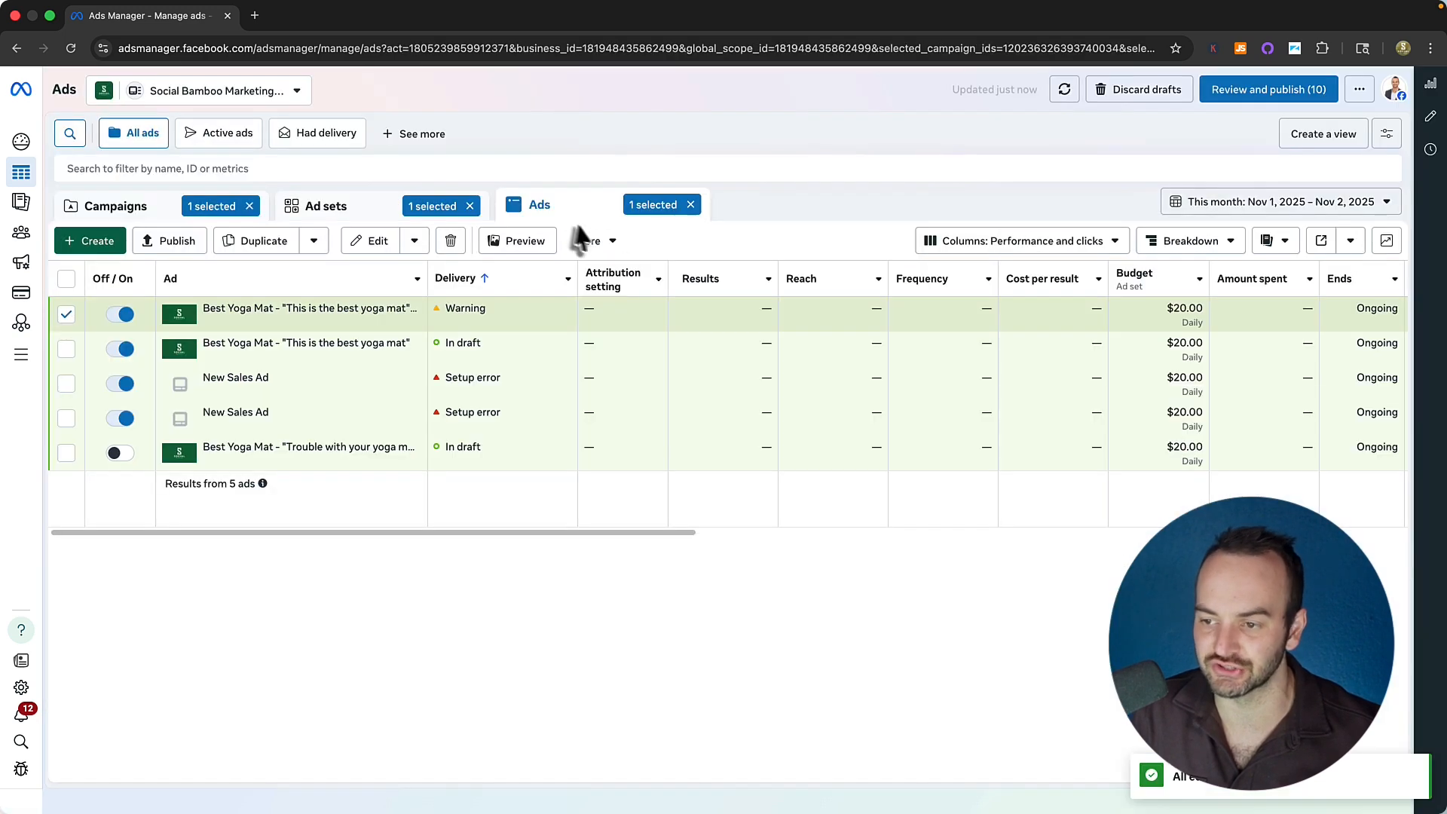
click(1160, 240)
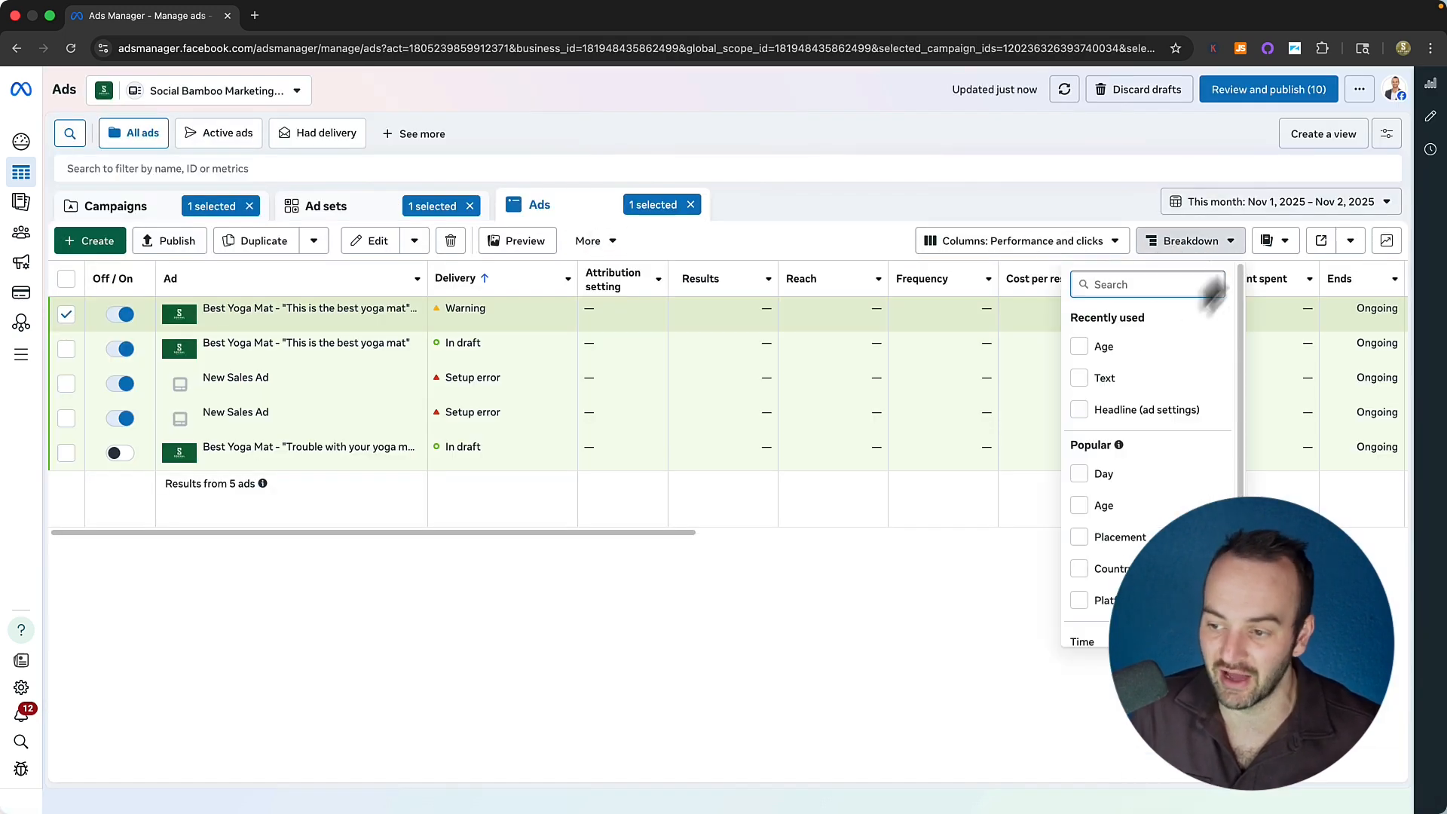
click(1117, 392)
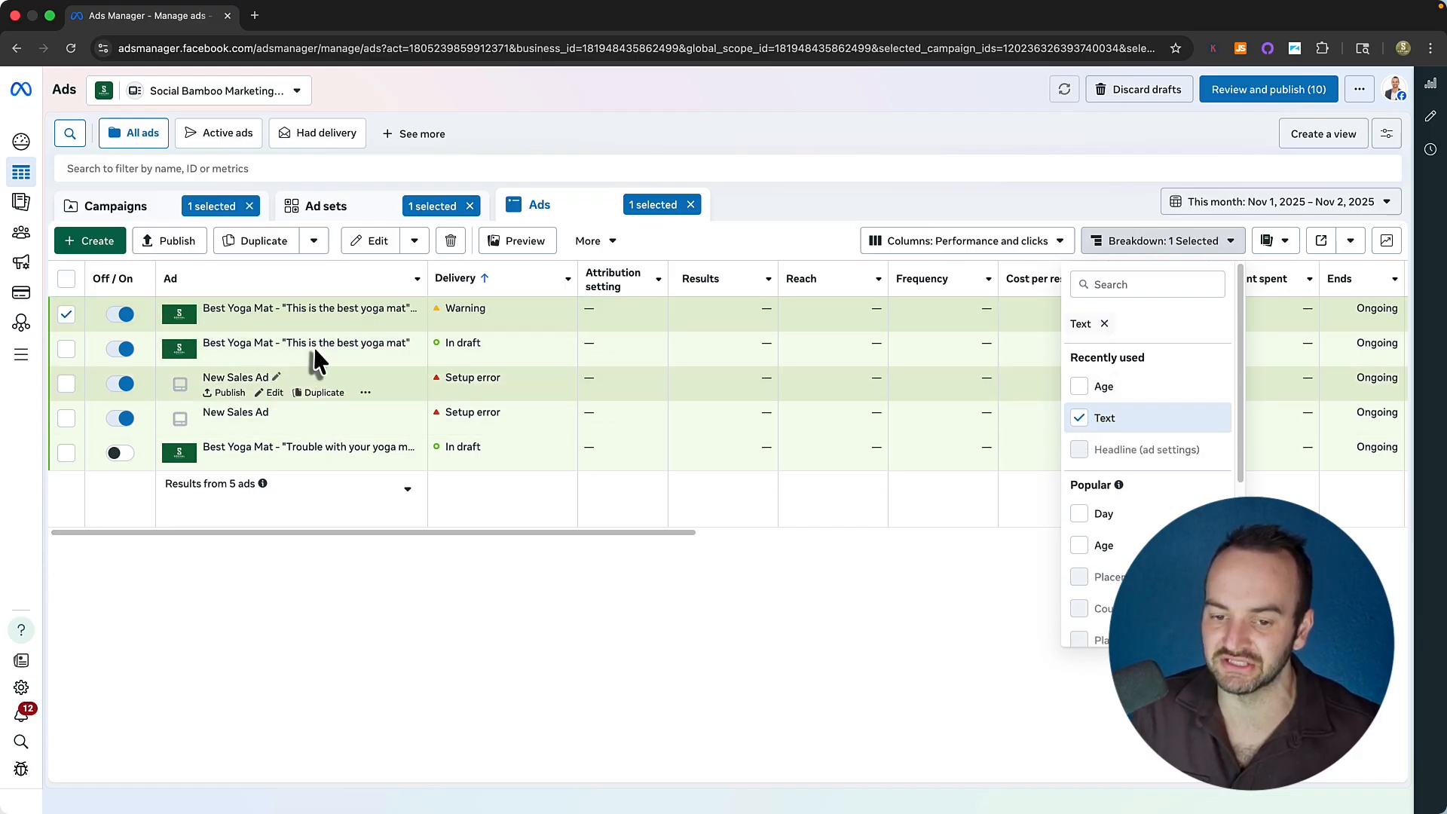
click(1100, 418)
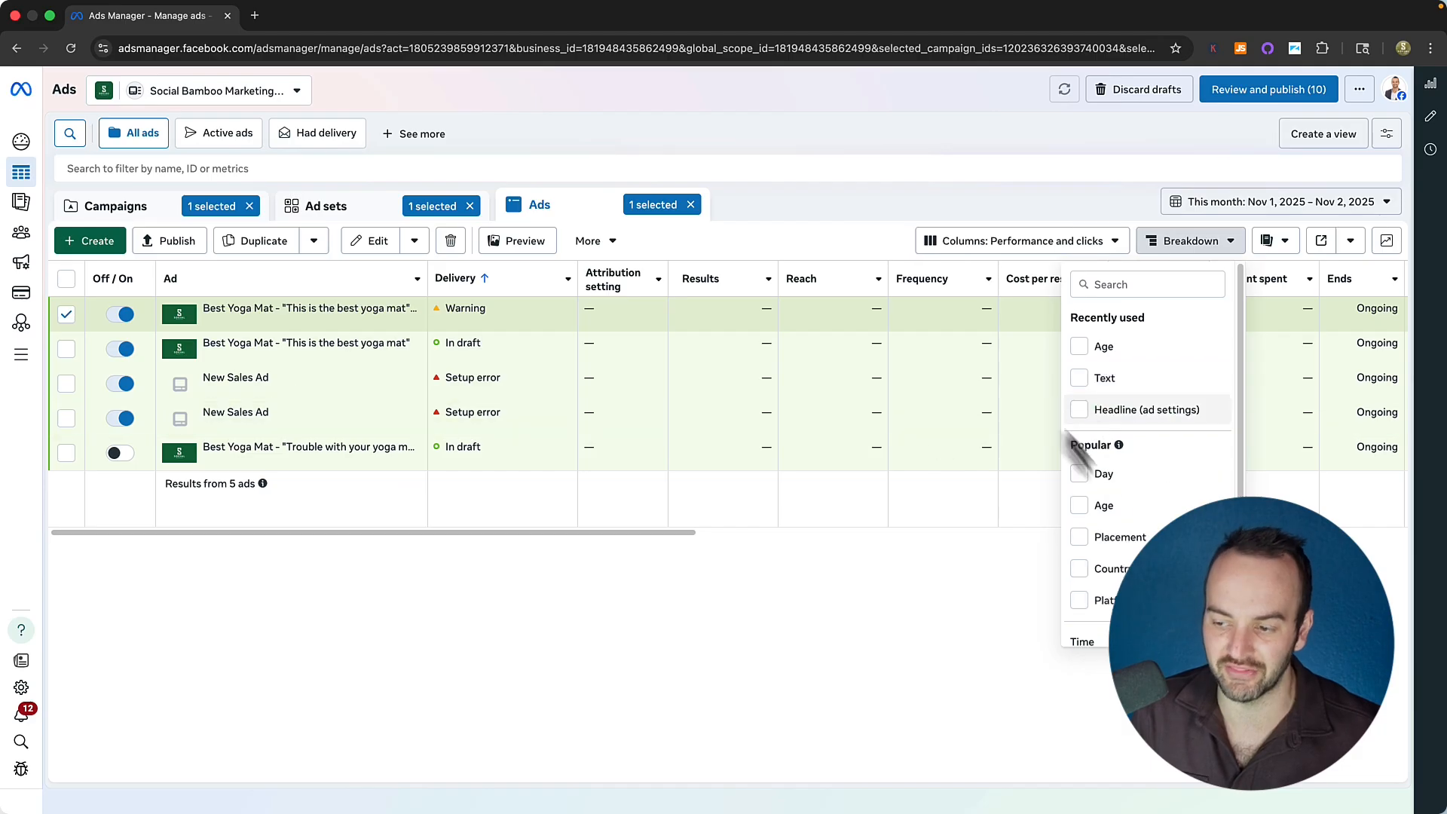
scroll(1111, 452, down, 3)
scroll(1119, 407, up, 3)
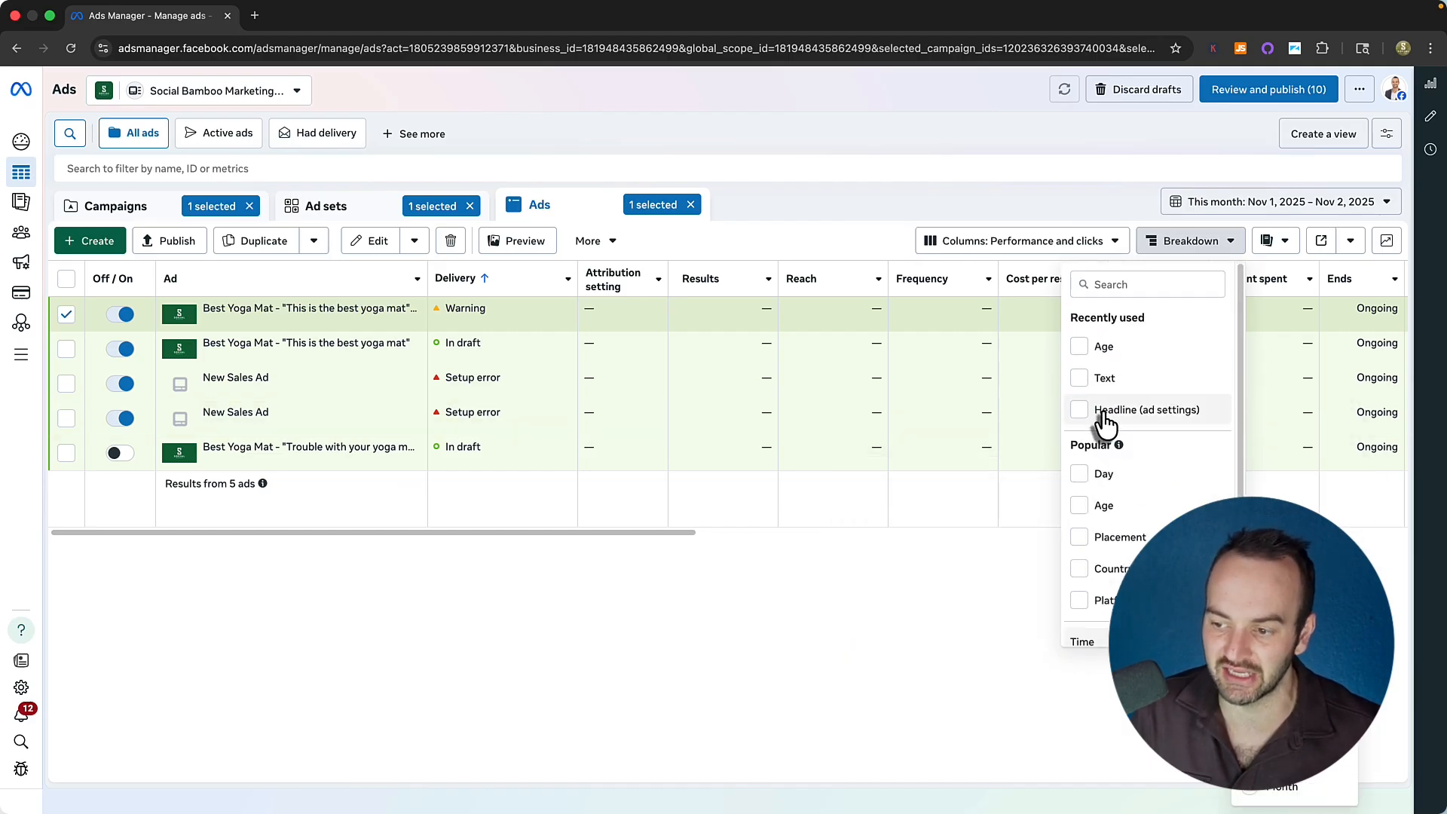
scroll(1111, 422, down, 4)
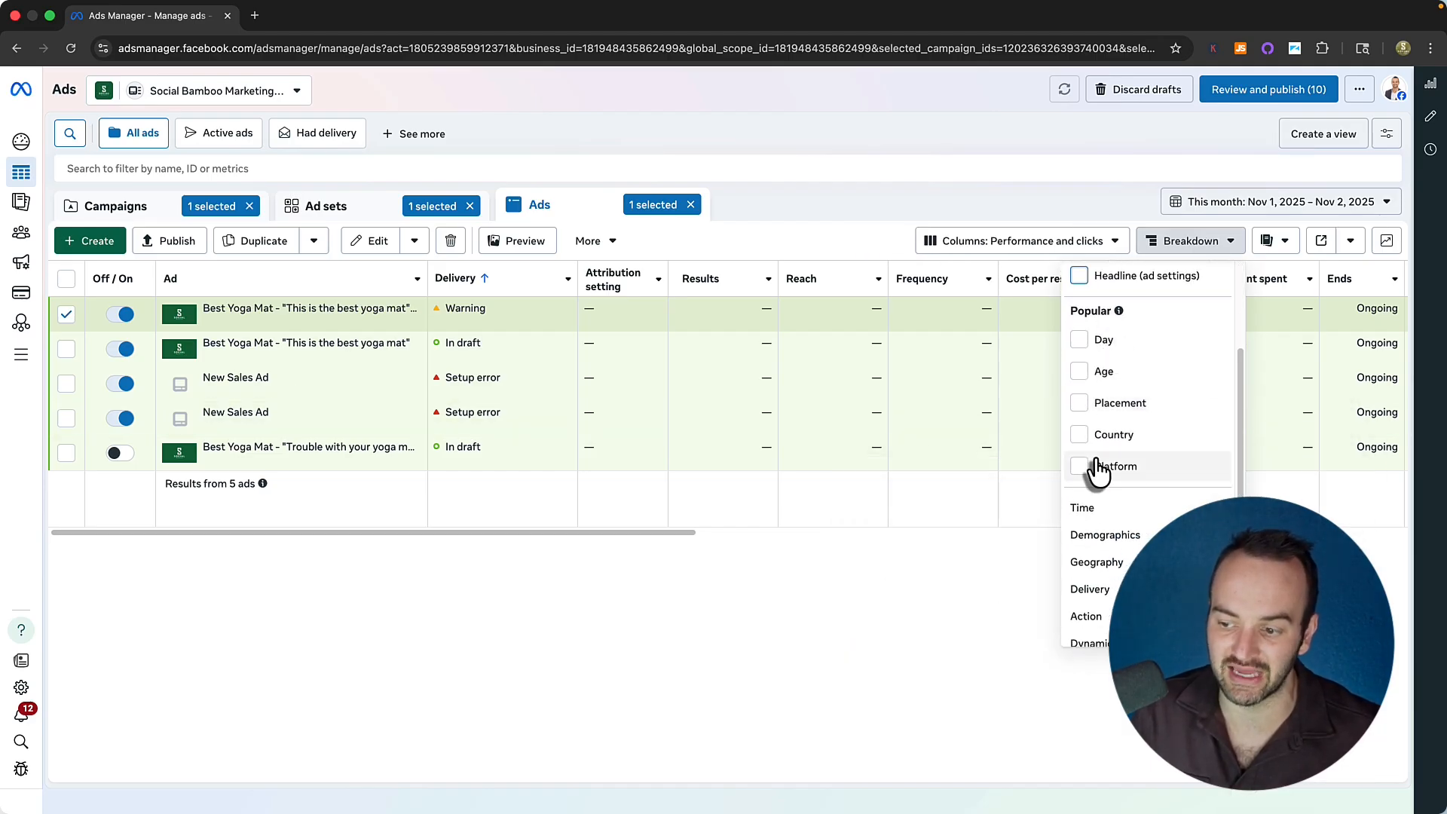
mouse_move(1121, 539)
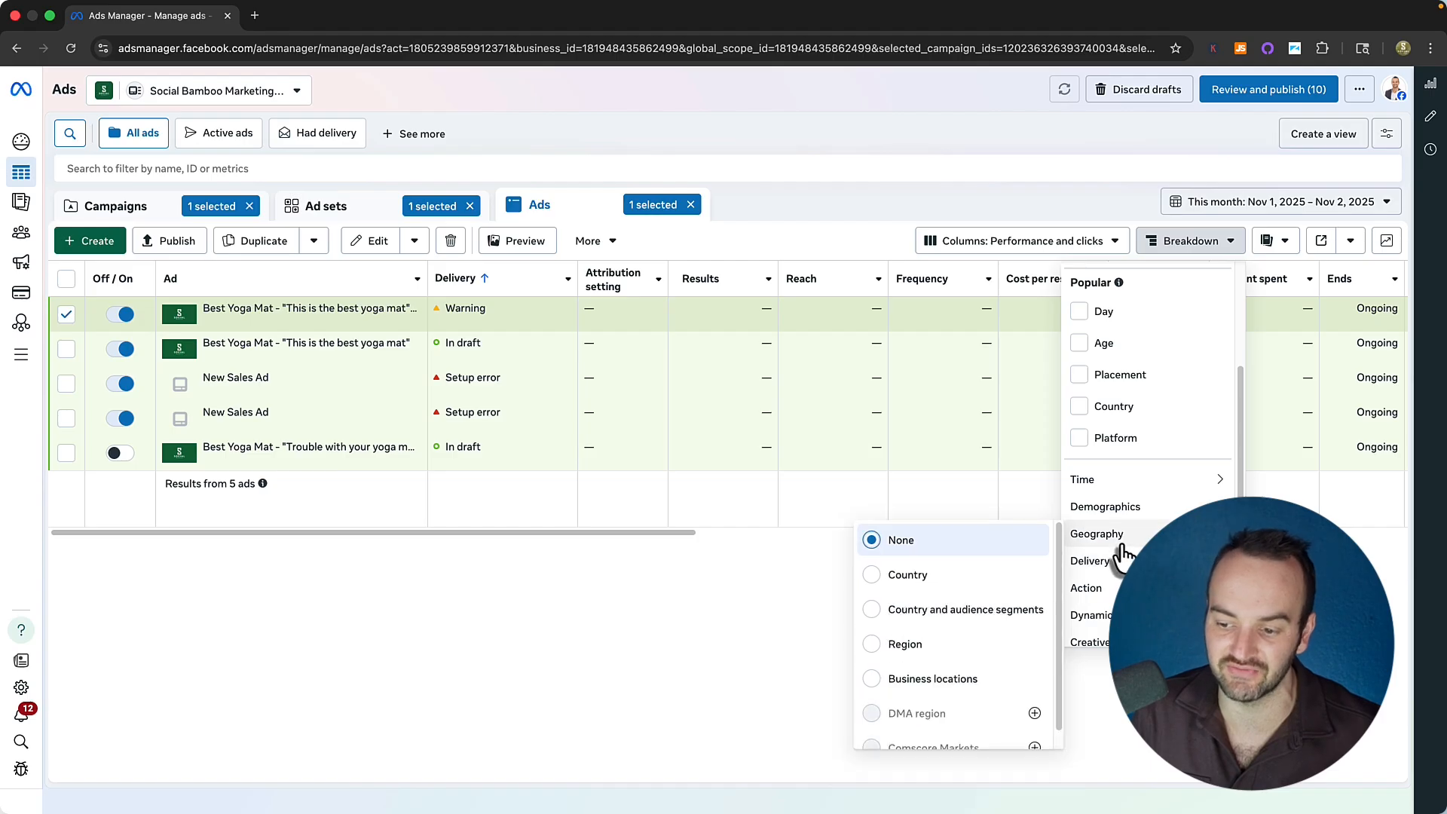
mouse_move(1116, 587)
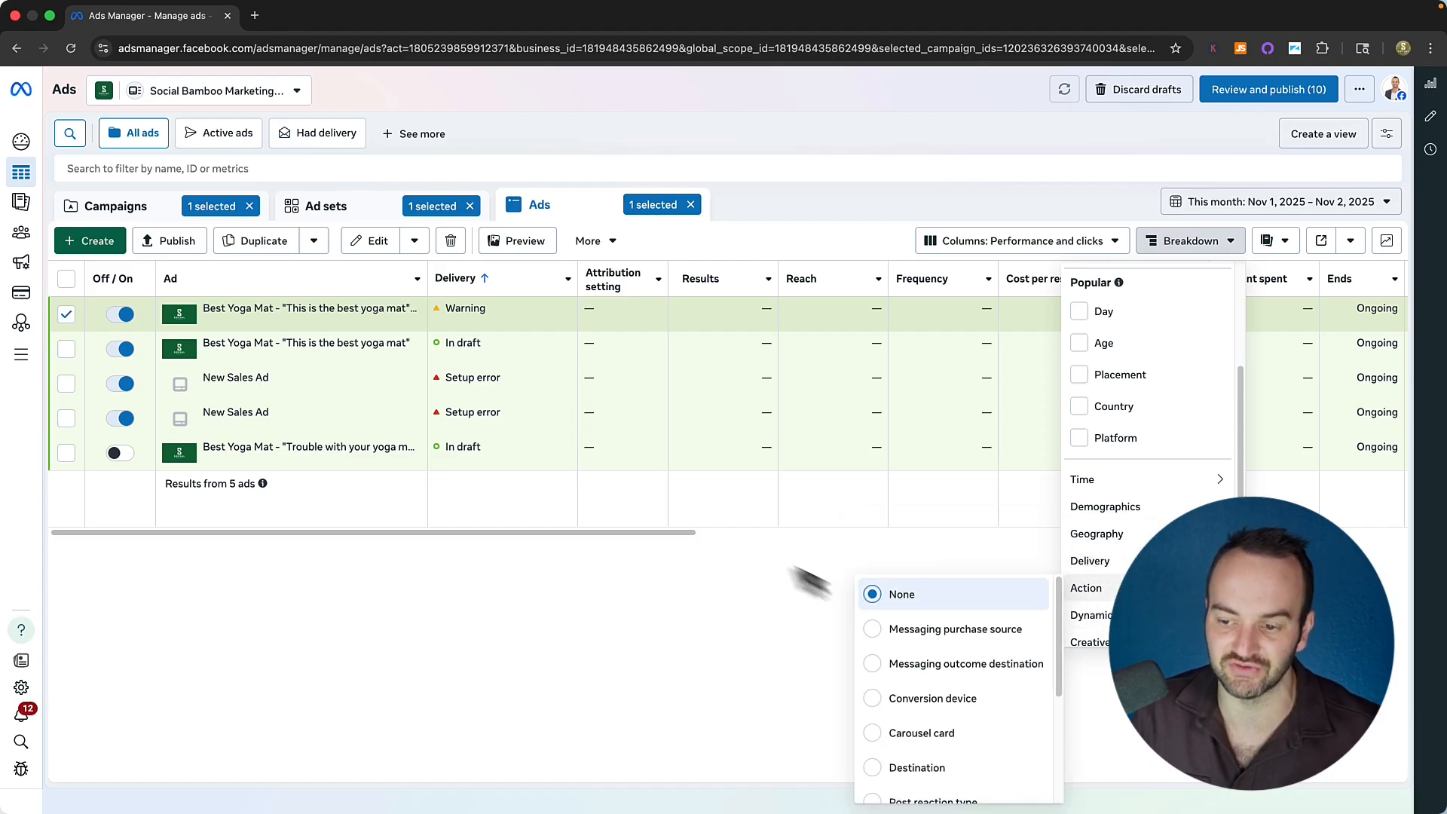
click(1198, 243)
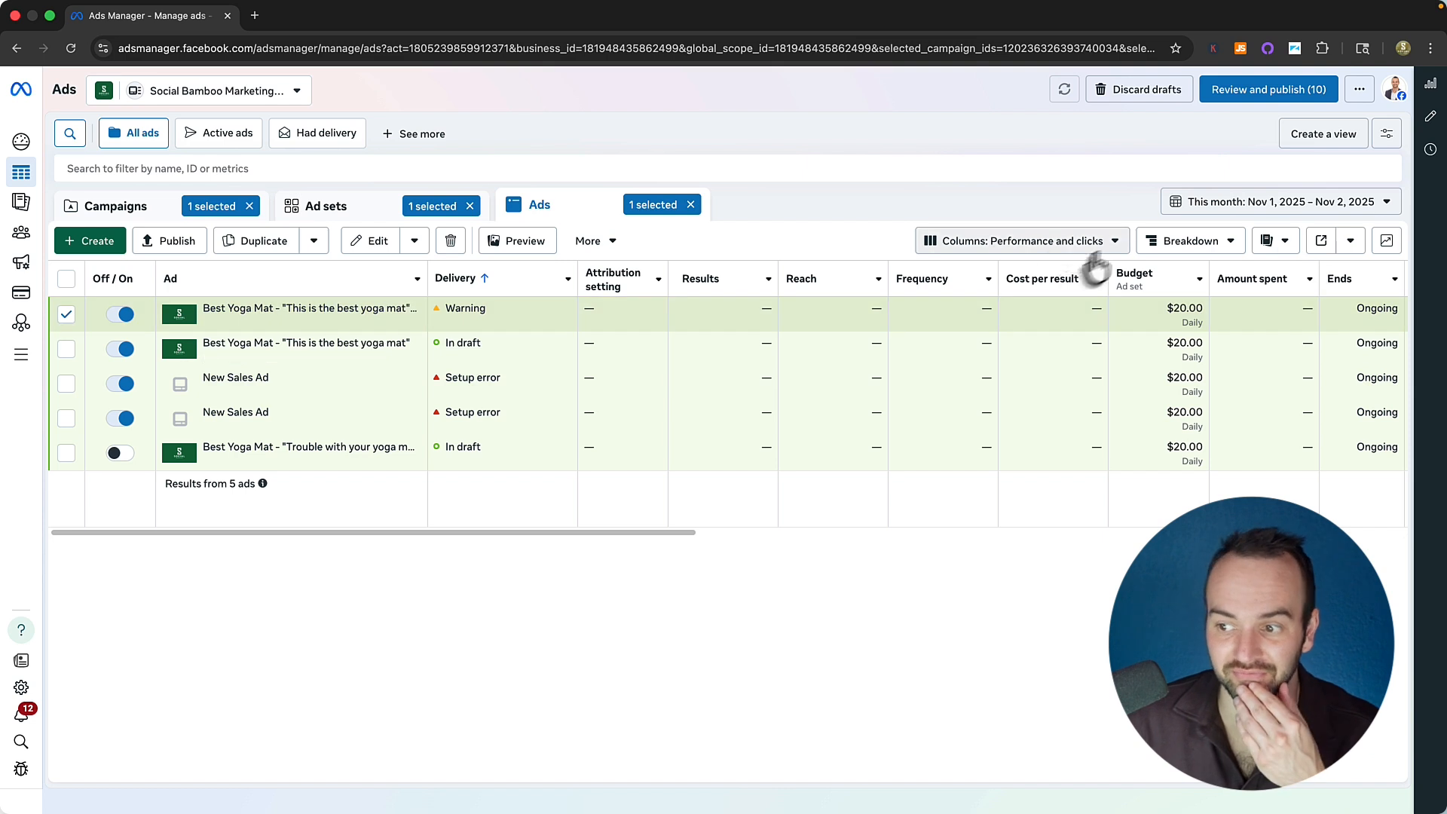
Show the Campaigns table with draft campaigns Product / Offer 1 and Product / Offer 2.
mouse_move(246, 326)
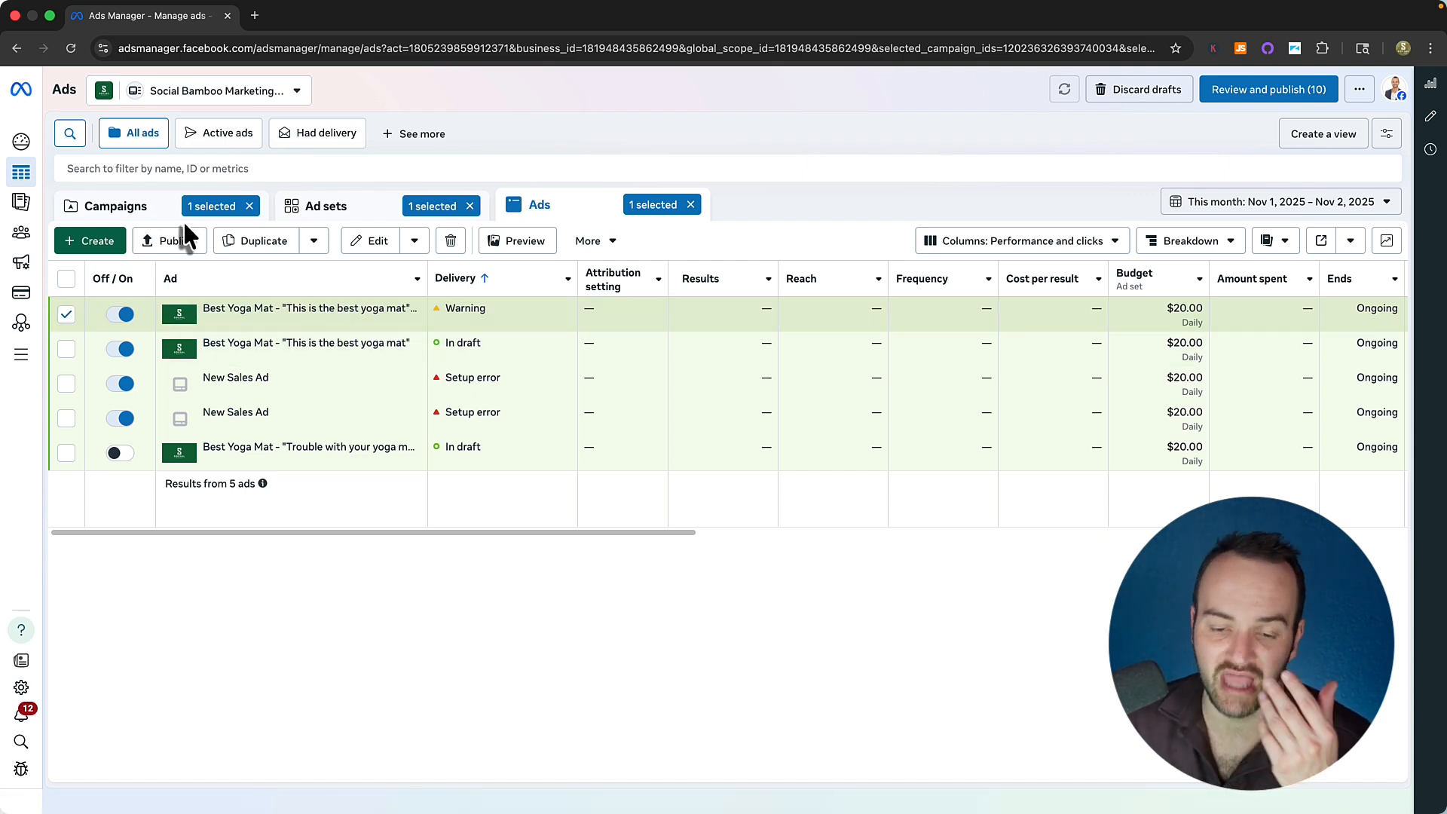
mouse_move(334, 328)
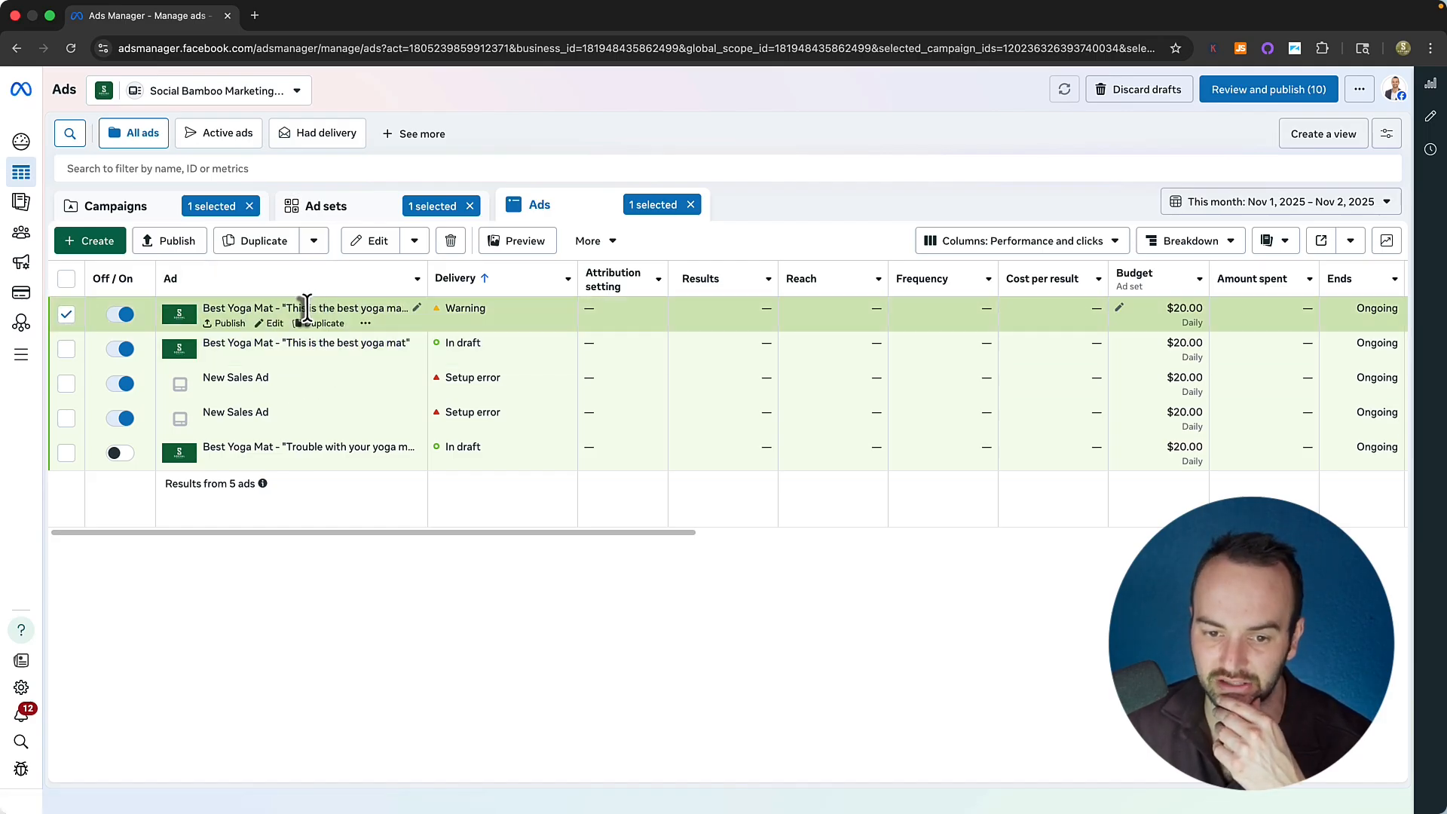
click(121, 206)
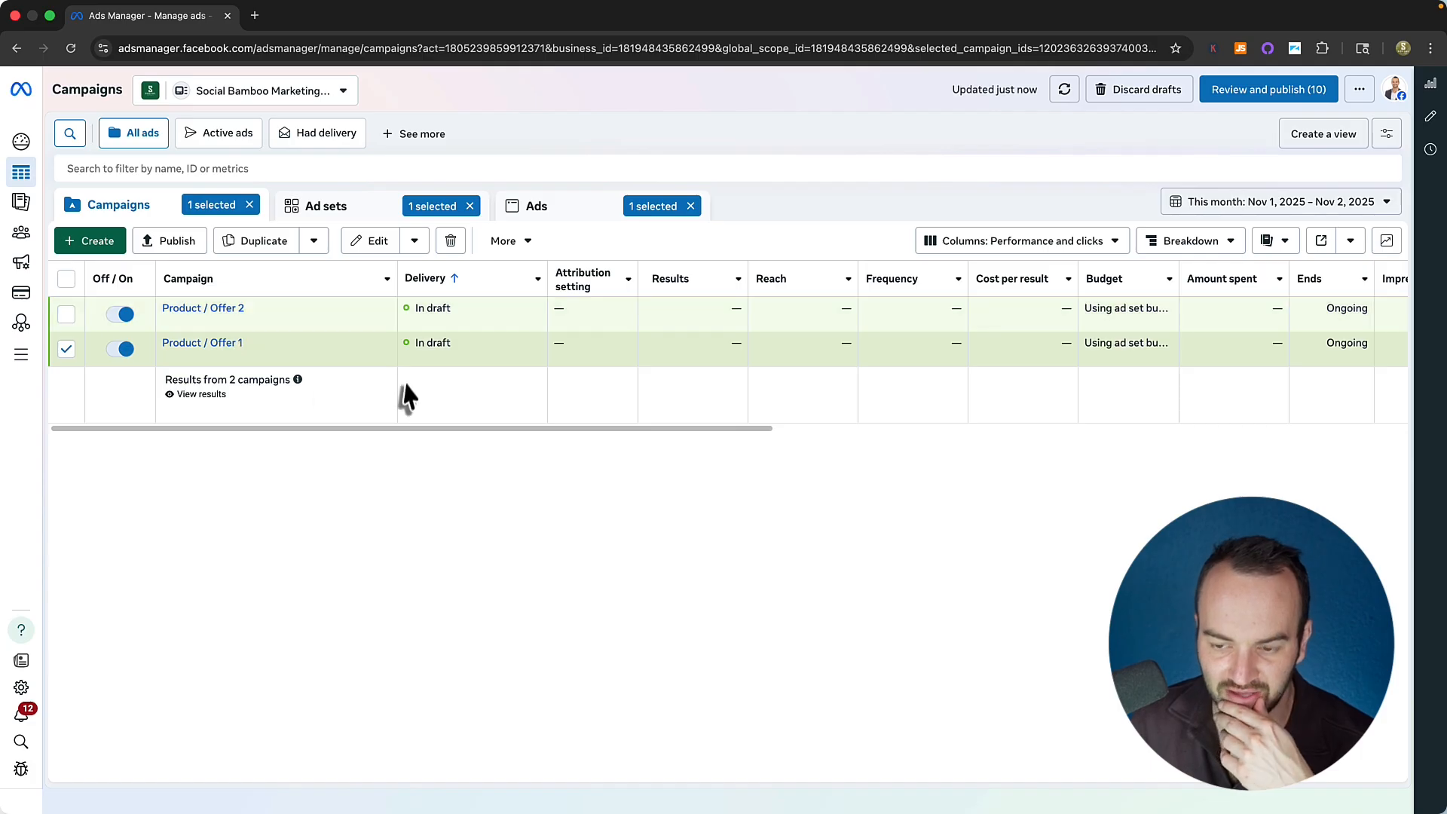
Edit Product / Offer 1 and move from the U.S. to the Australia ad set's settings.
click(230, 360)
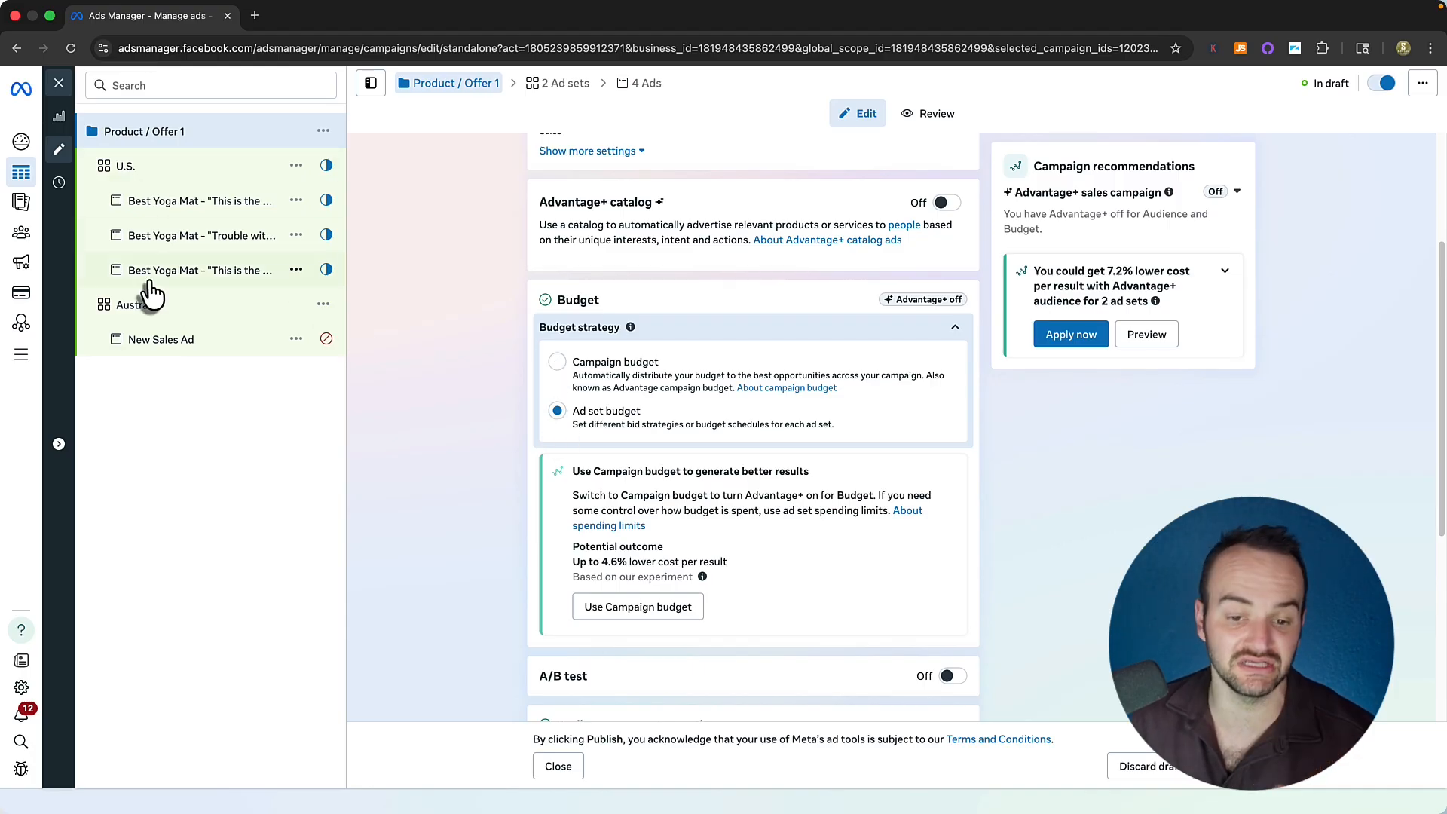
click(150, 183)
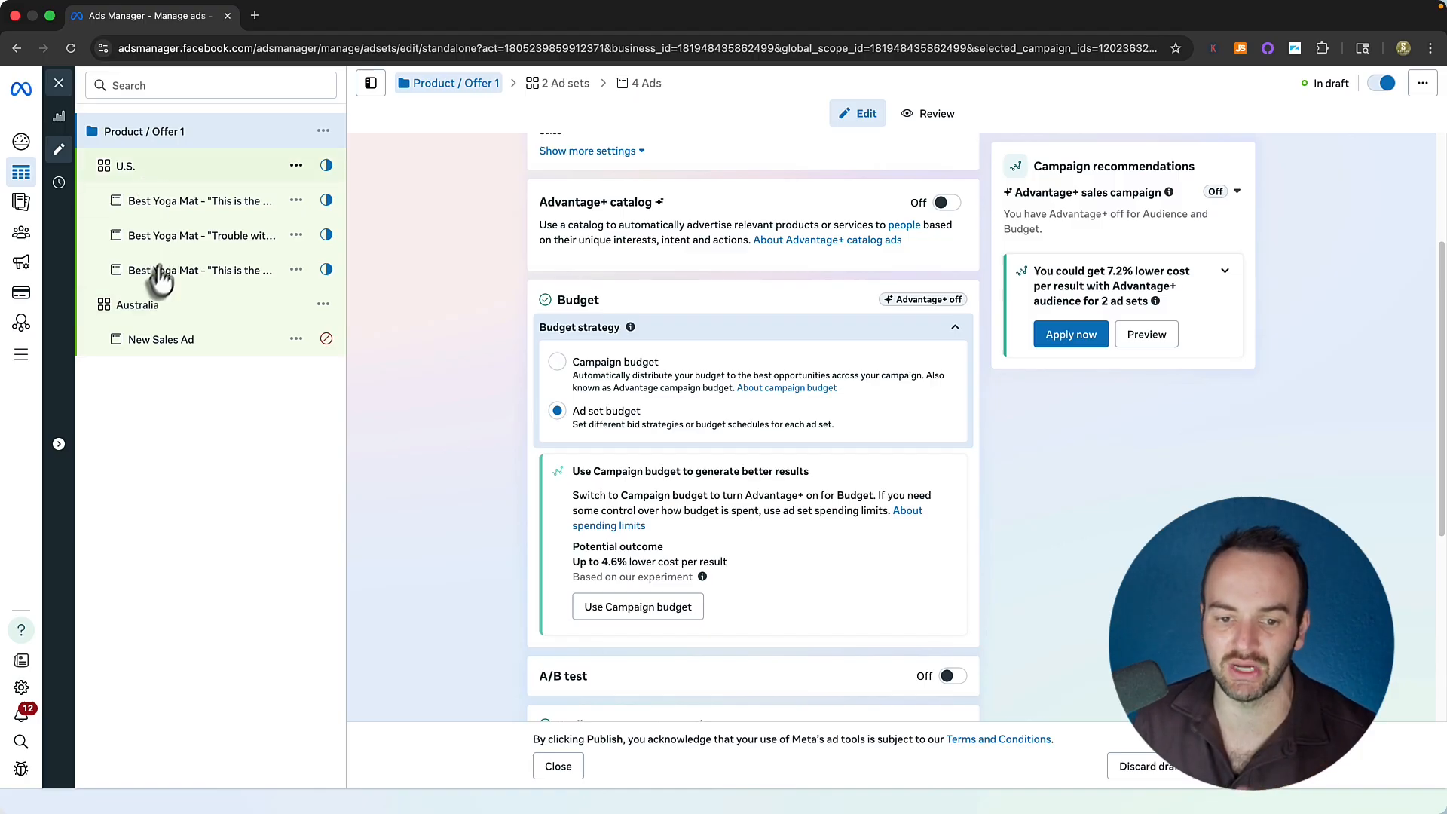
click(142, 311)
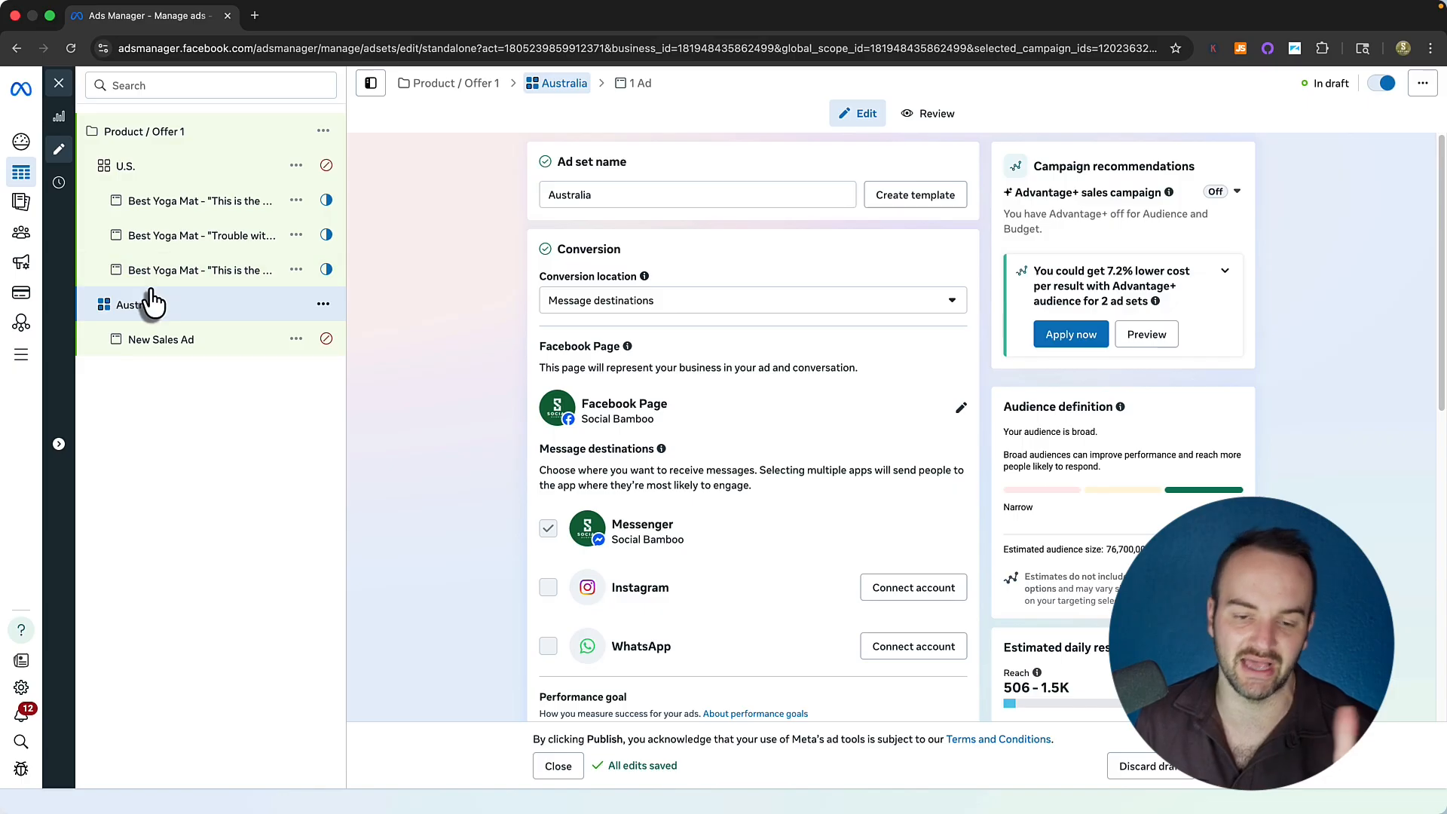
Check the U.S. ad set's settings, then return to the Australia ad set and review its settings.
click(136, 180)
click(143, 306)
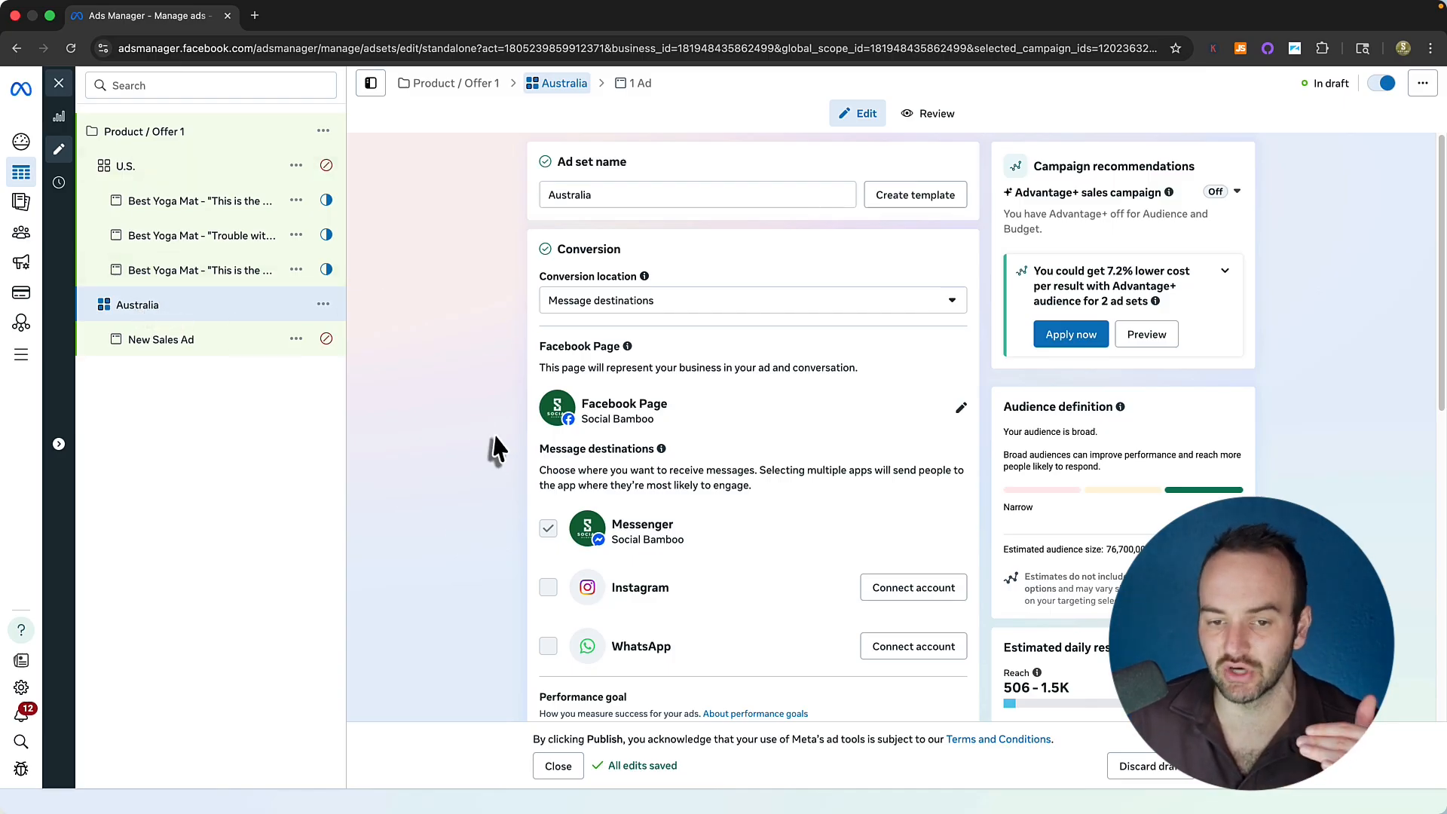
scroll(465, 420, down, 1)
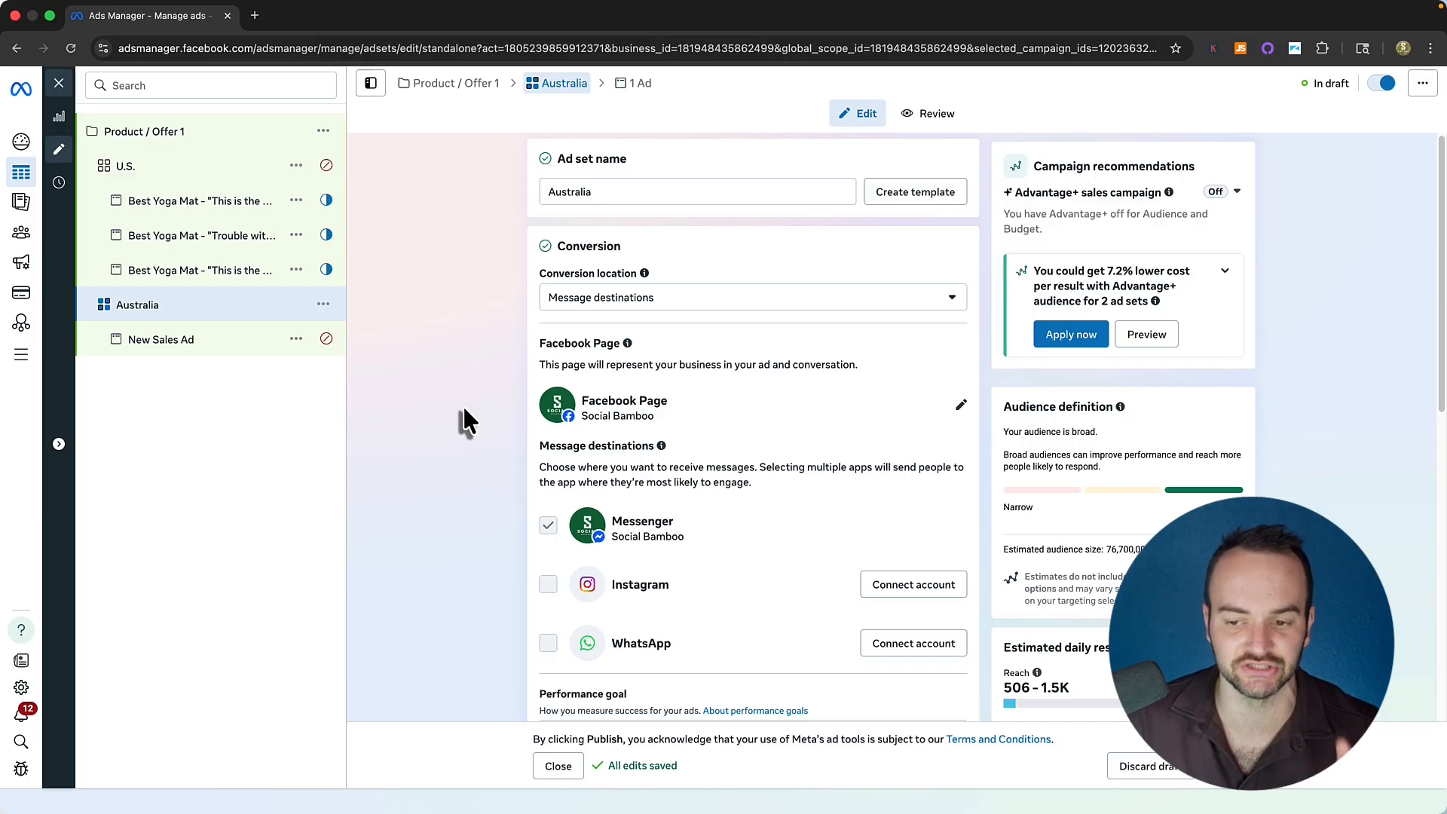